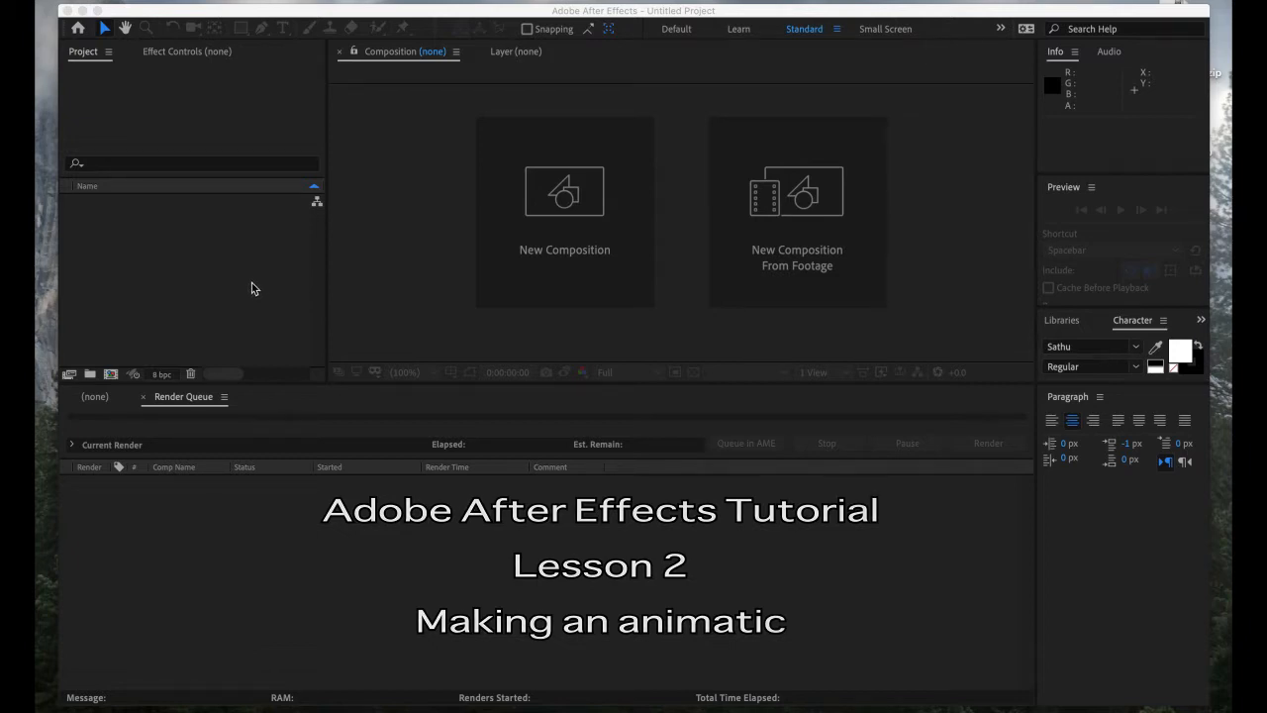
Start saving the project under a new name and create a folder inside "tutorial" named AE_day2_ followed by the author's name
{"action": "left_click", "coordinate": [491, 20]}
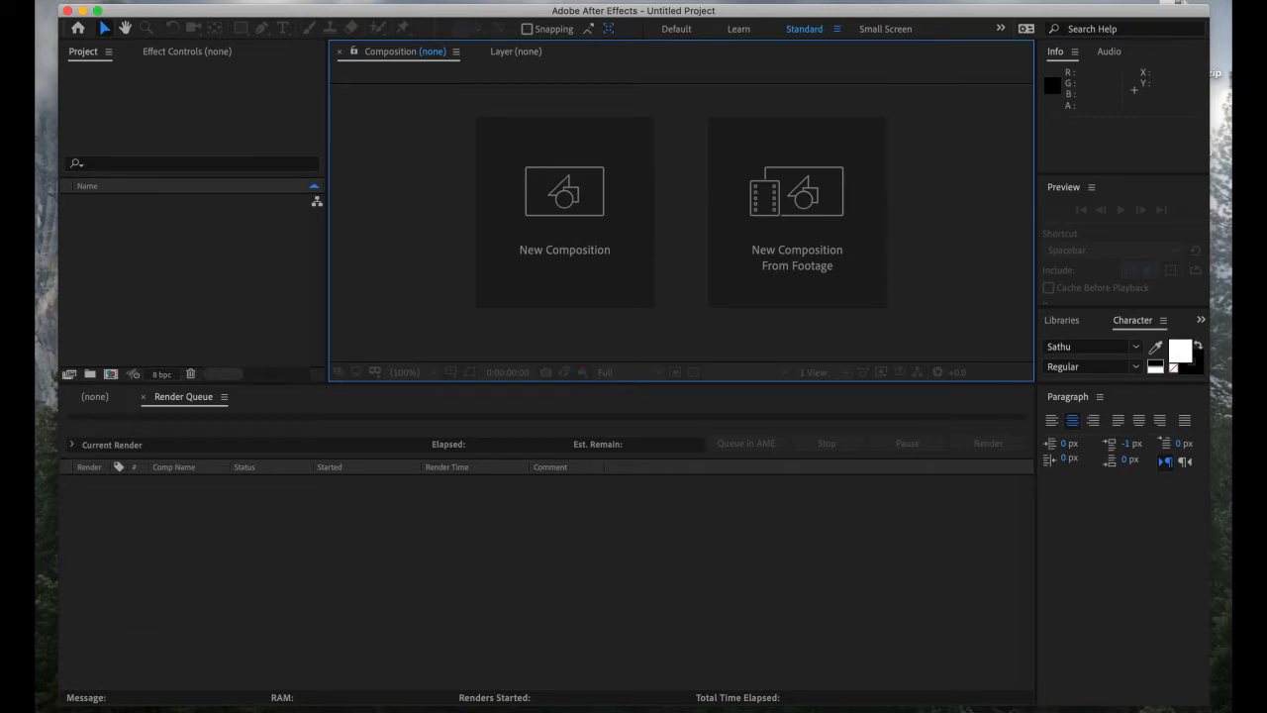
{"action": "left_click", "coordinate": [175, 0]}
{"action": "mouse_move", "coordinate": [234, 137]}
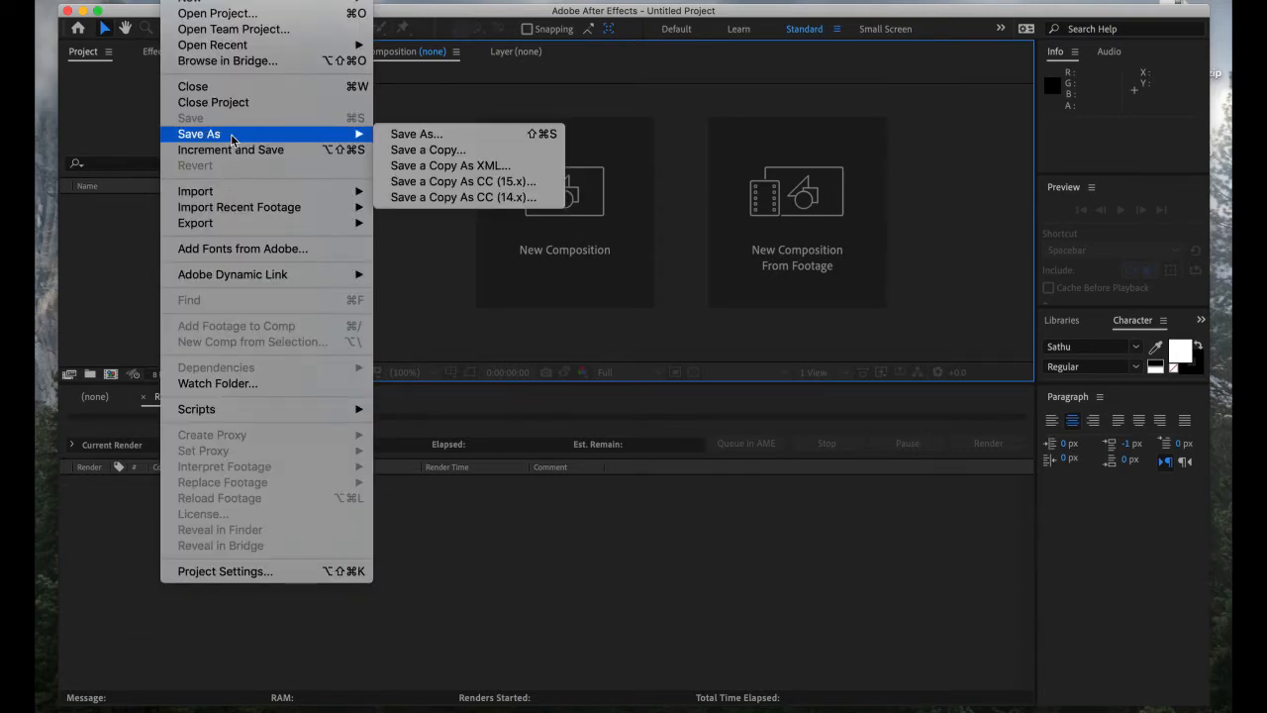
{"action": "left_click", "coordinate": [416, 135]}
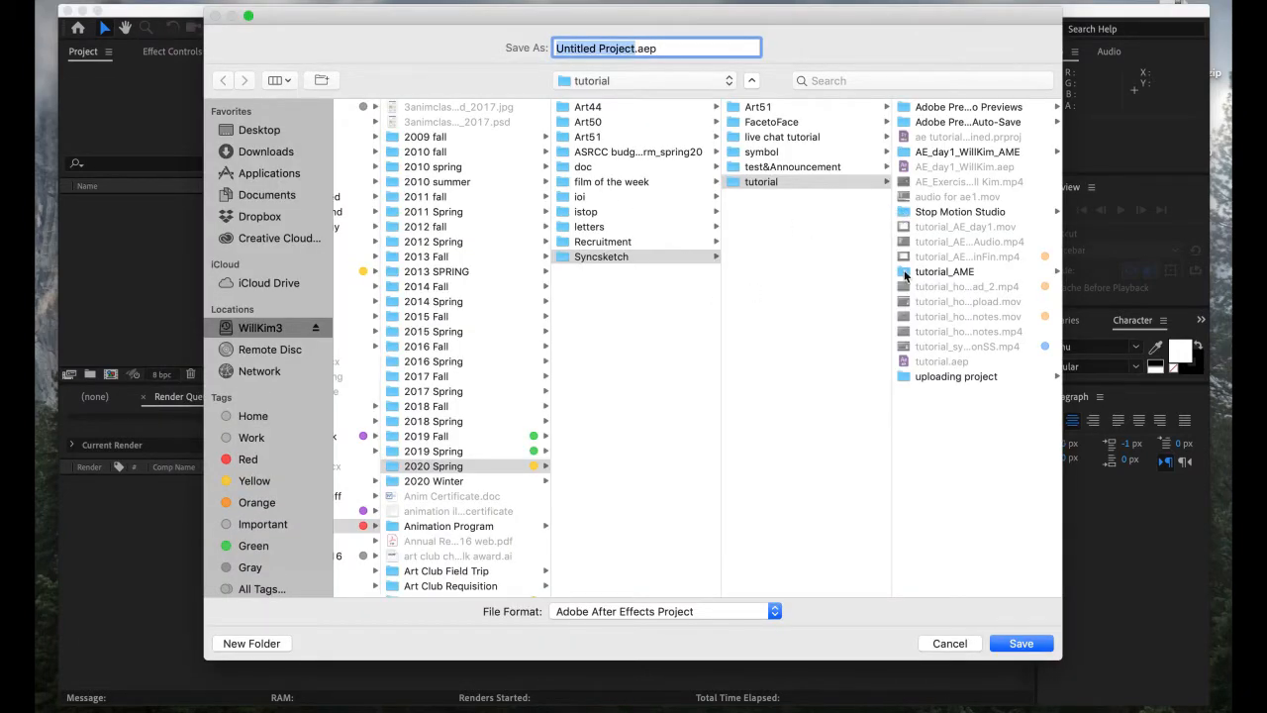
{"action": "left_click", "coordinate": [996, 446]}
{"action": "left_click", "coordinate": [269, 643]}
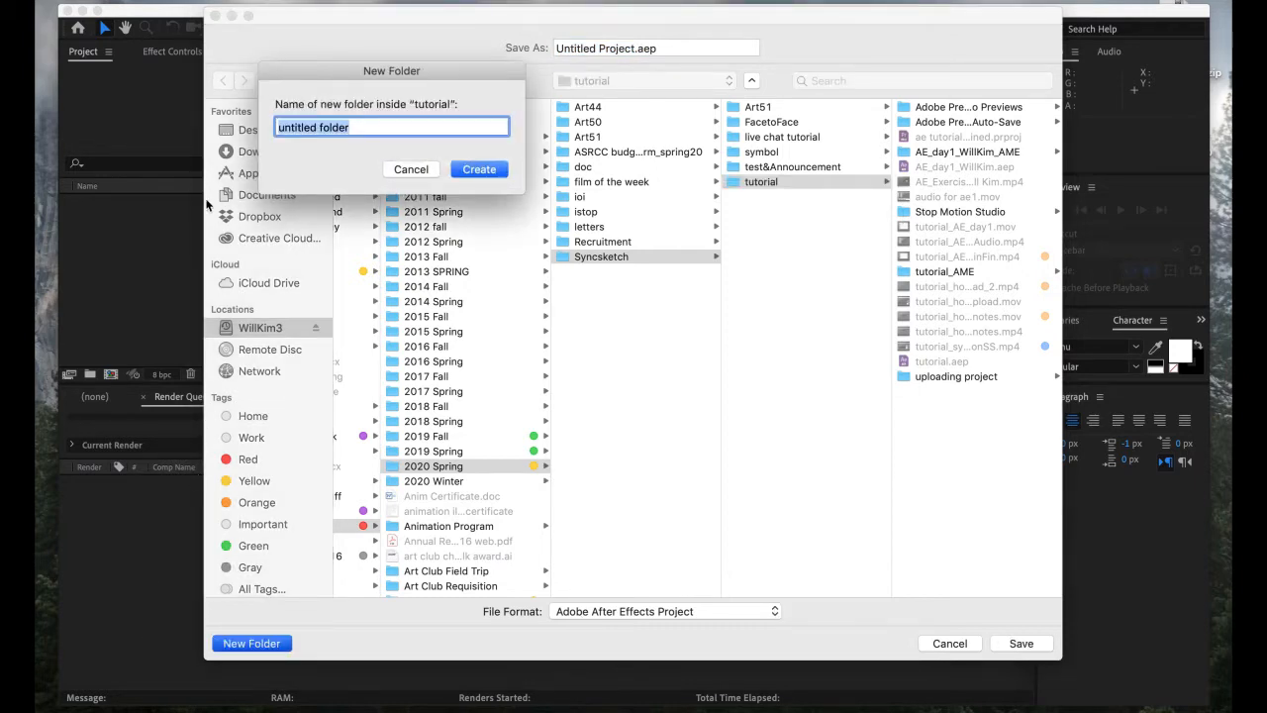
{"action": "type", "text": "AE_da"}
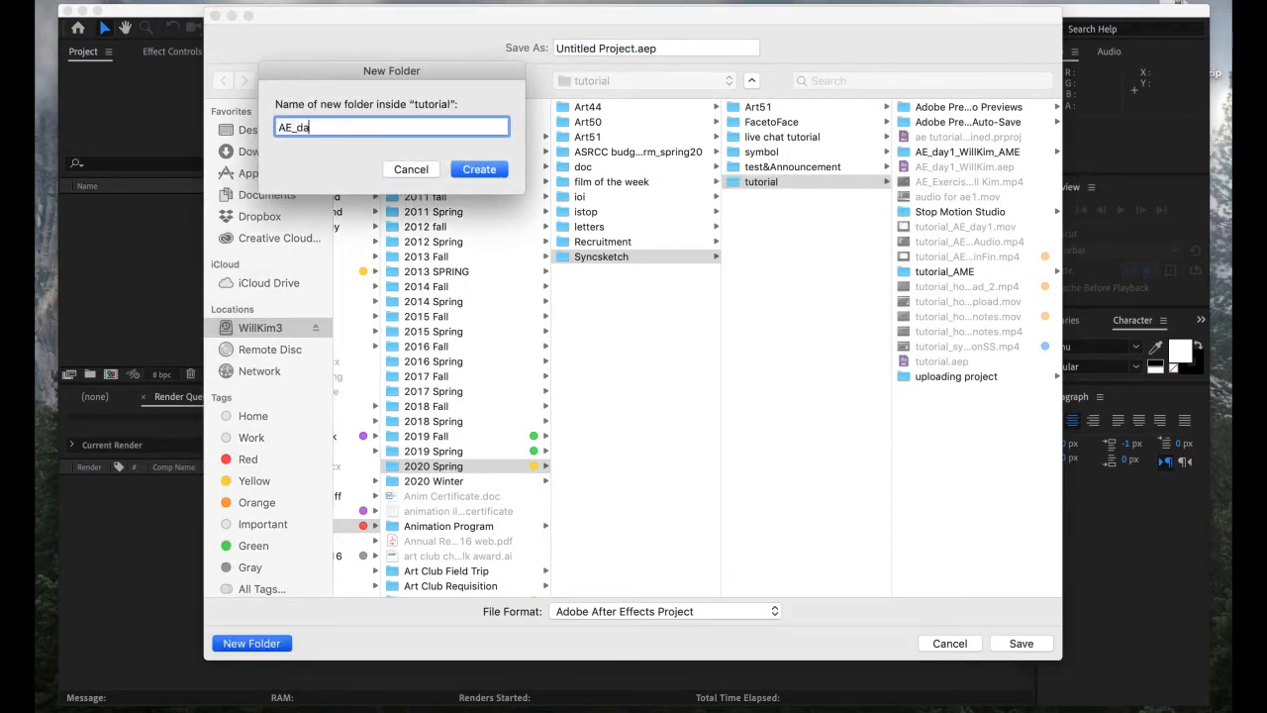
{"action": "type", "text": "y2_WillKim"}
{"action": "key", "text": "Return"}
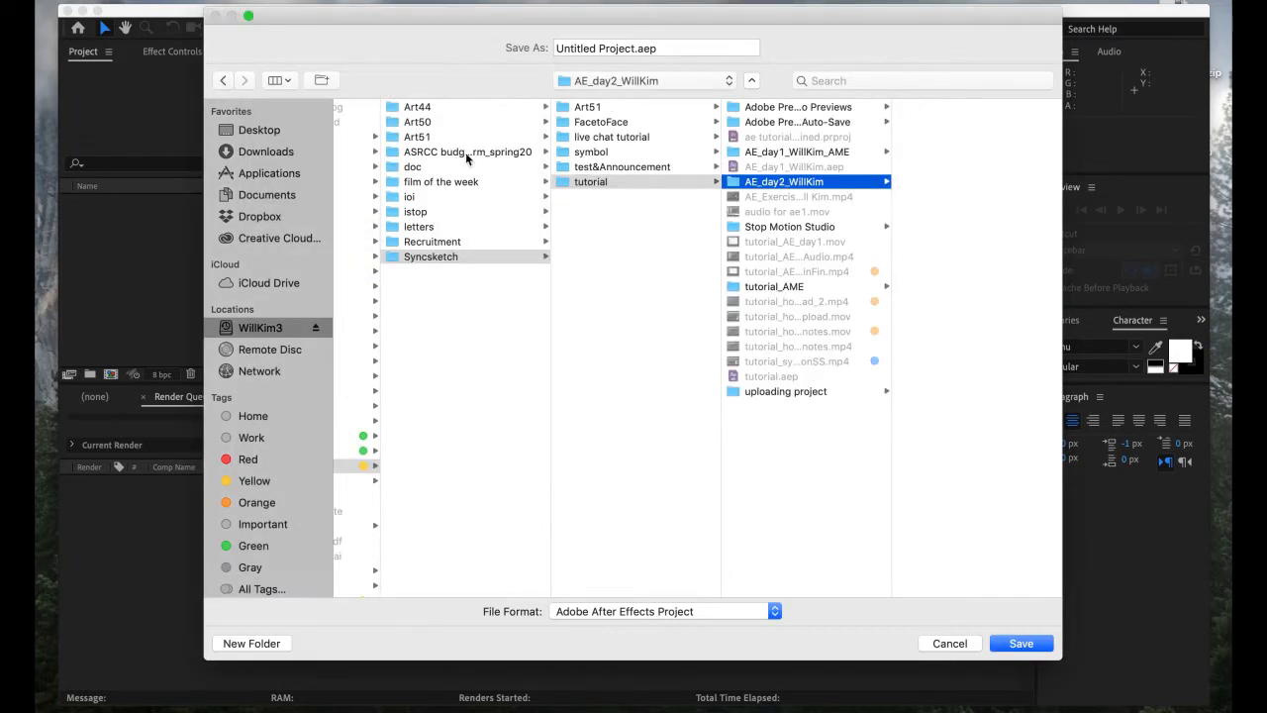
Name the project file AE_Storyboard and save it in the new folder
{"action": "left_click_drag", "start_coordinate": [634, 47], "coordinate": [285, 40]}
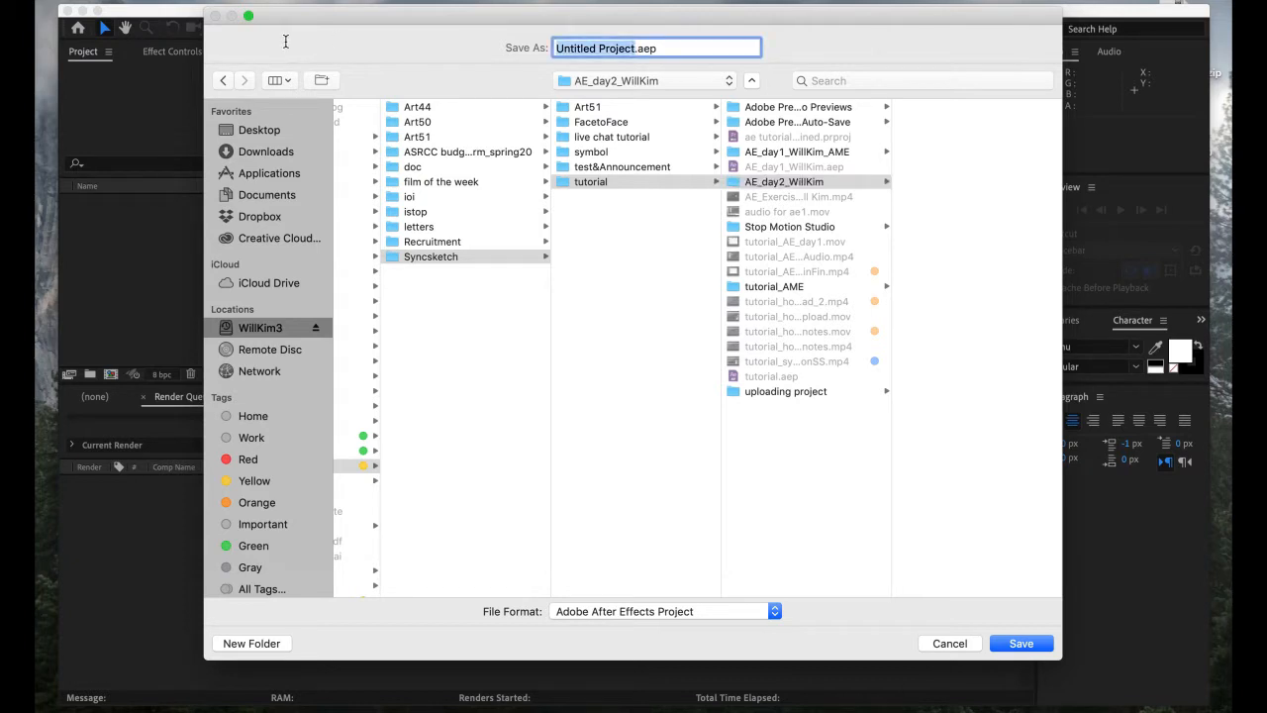
{"action": "type", "text": "AE_Storyboard"}
{"action": "key", "text": "Return"}
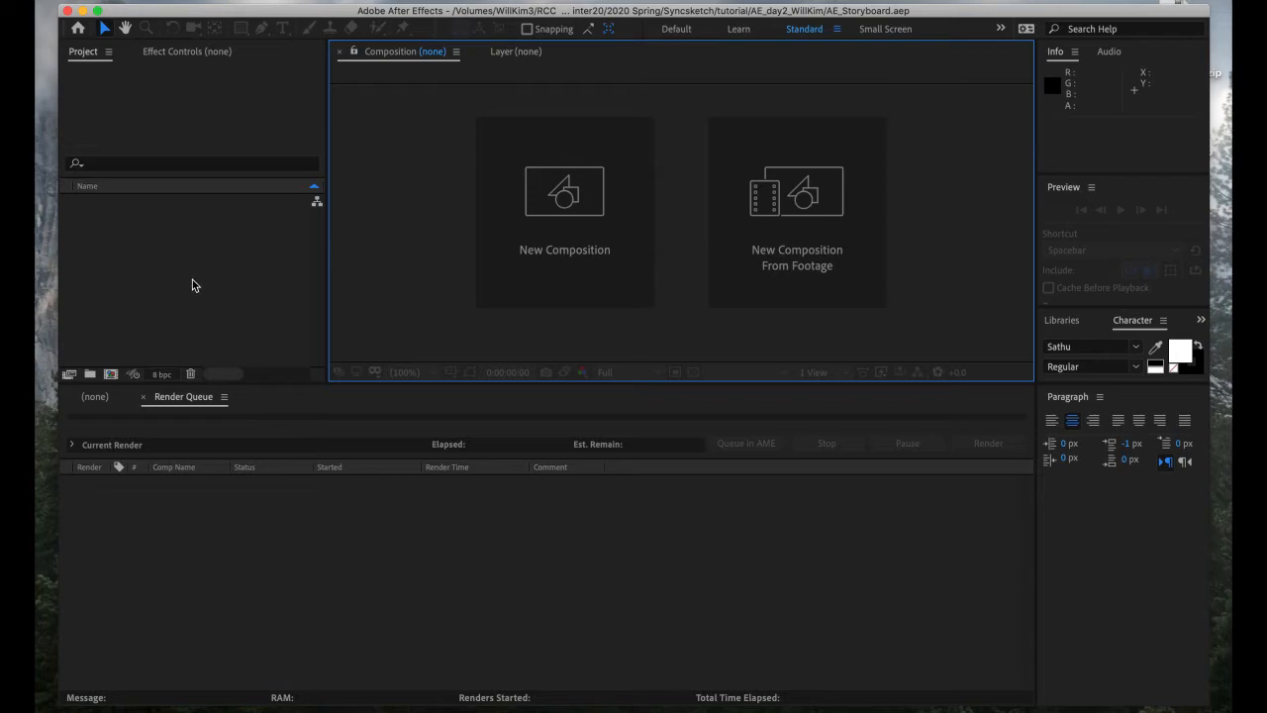
Create a folder named story1 in the project
{"action": "left_click", "coordinate": [137, 289]}
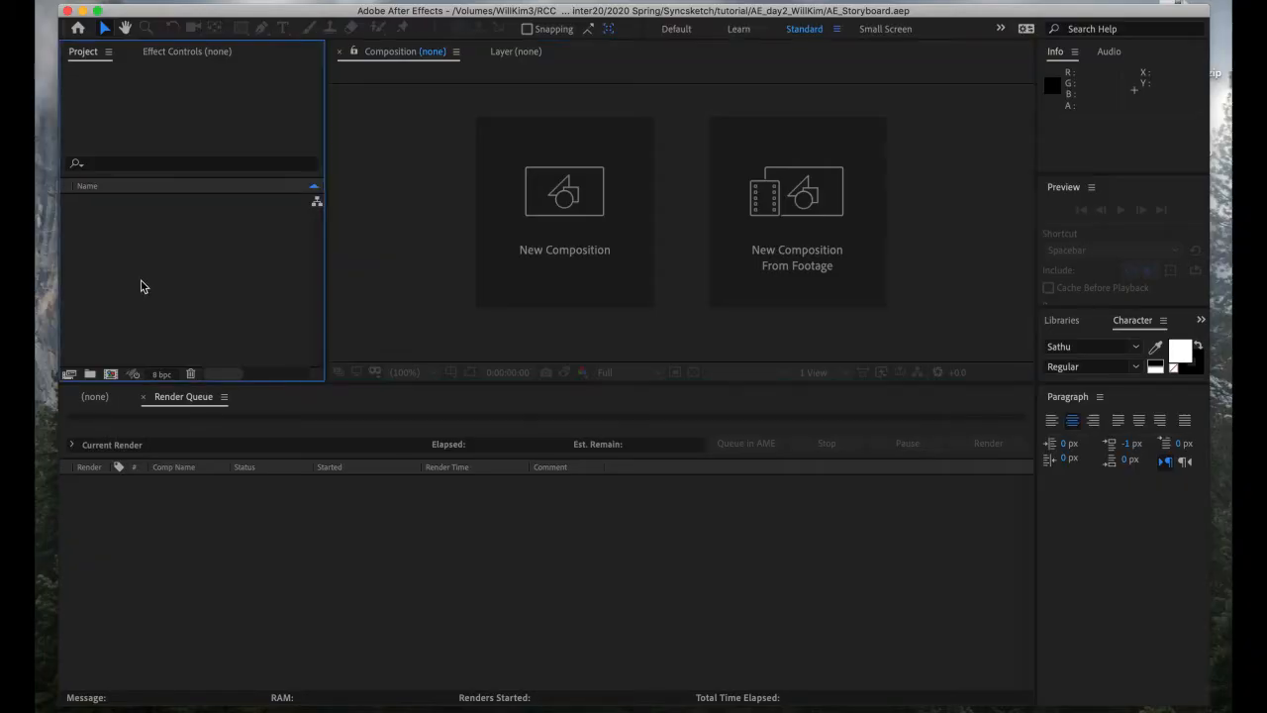
{"action": "left_click", "coordinate": [90, 375]}
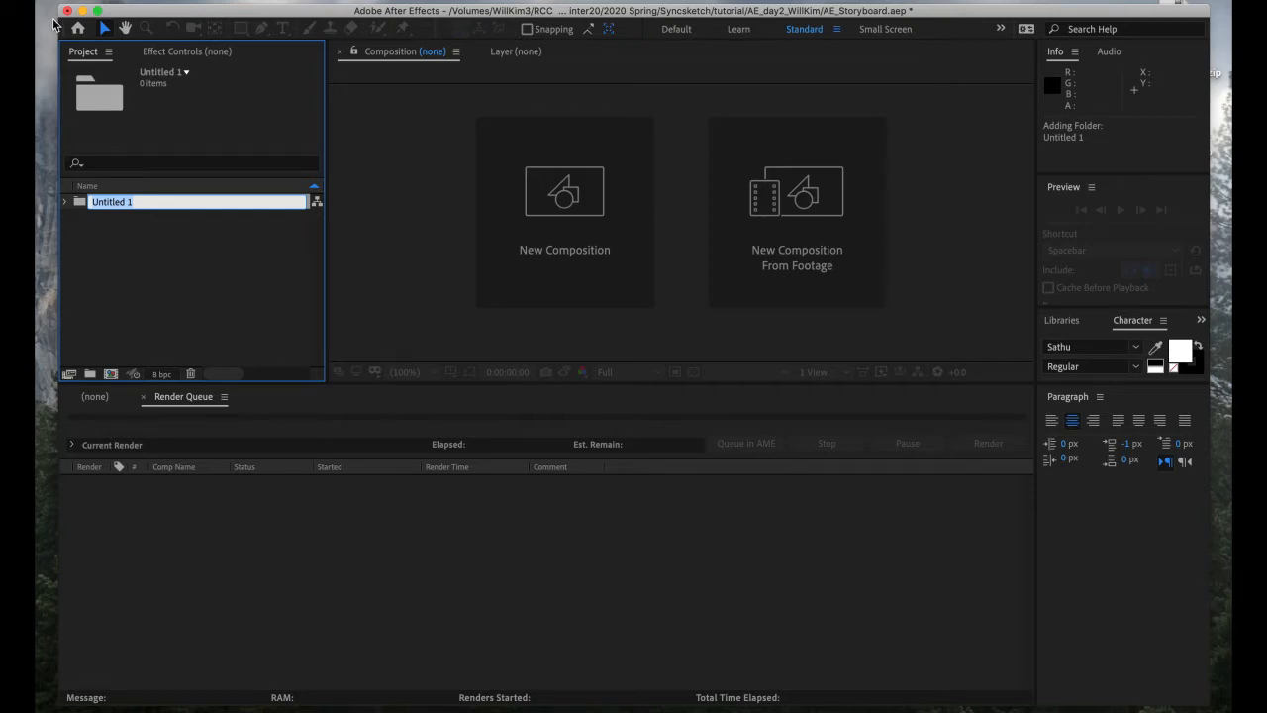
{"action": "type", "text": "story1"}
{"action": "key", "text": "Return"}
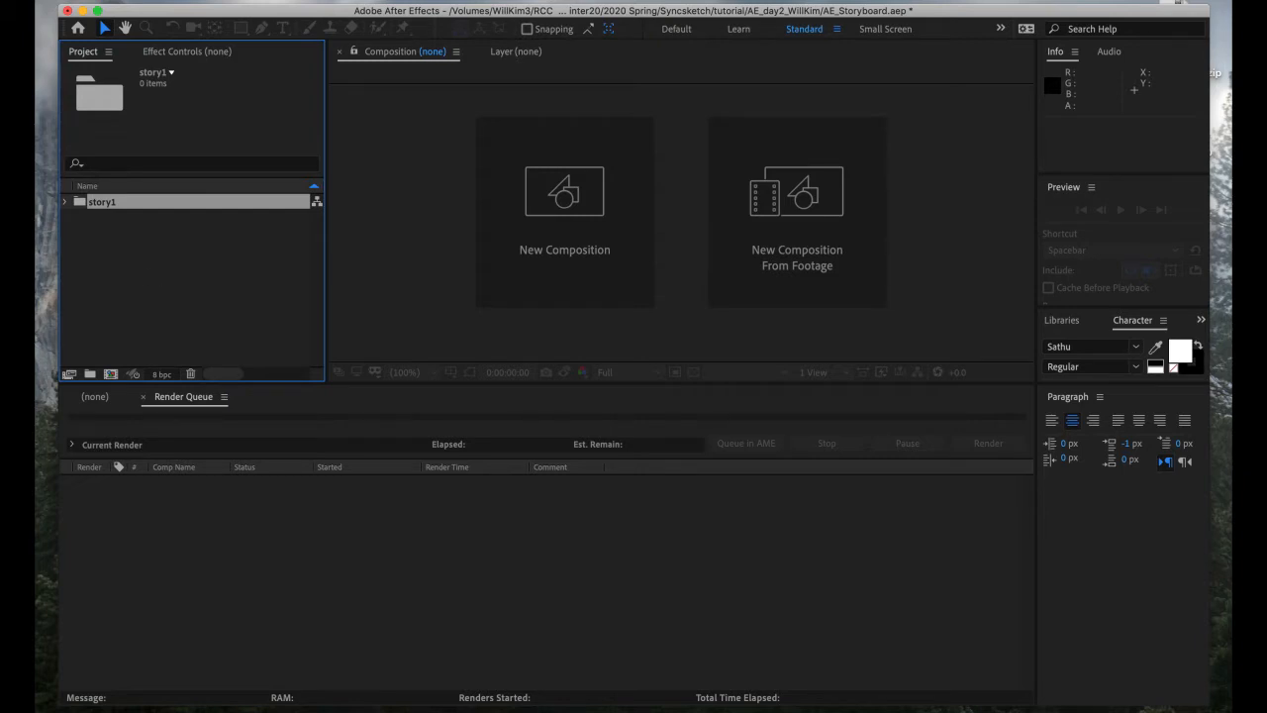
{"action": "left_click", "coordinate": [176, 0]}
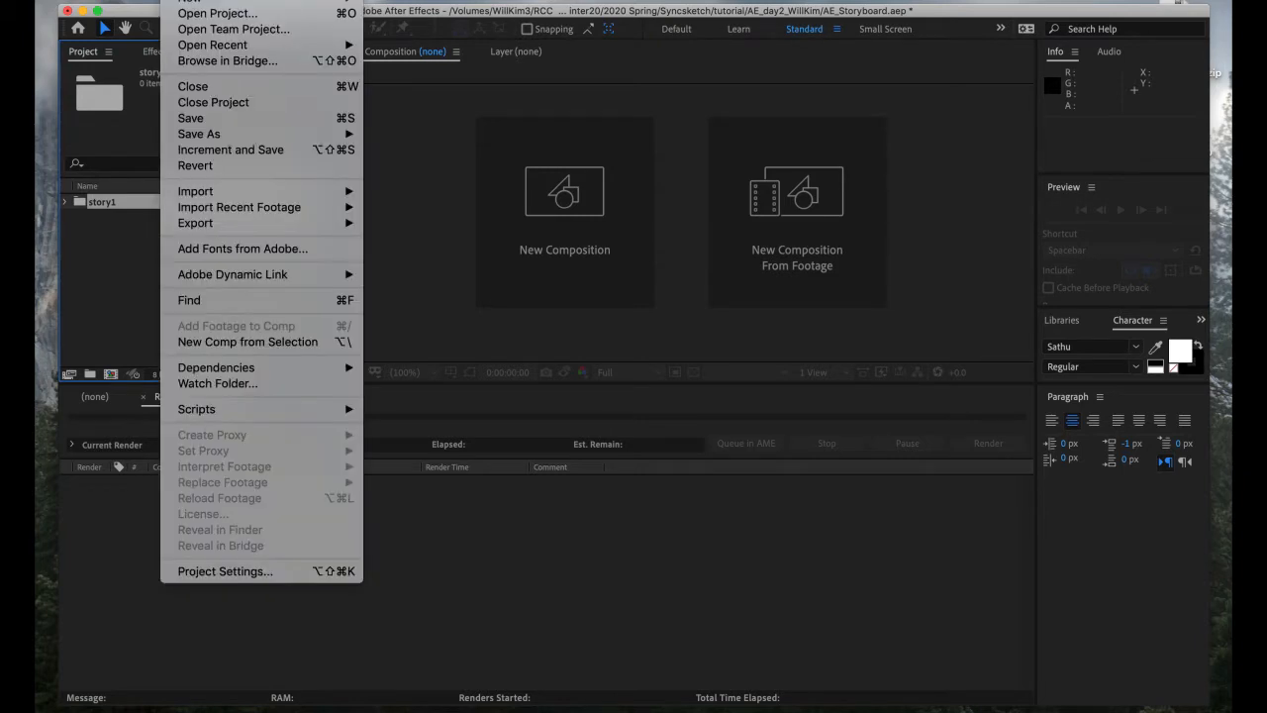
{"action": "mouse_move", "coordinate": [233, 195]}
{"action": "left_click", "coordinate": [89, 220]}
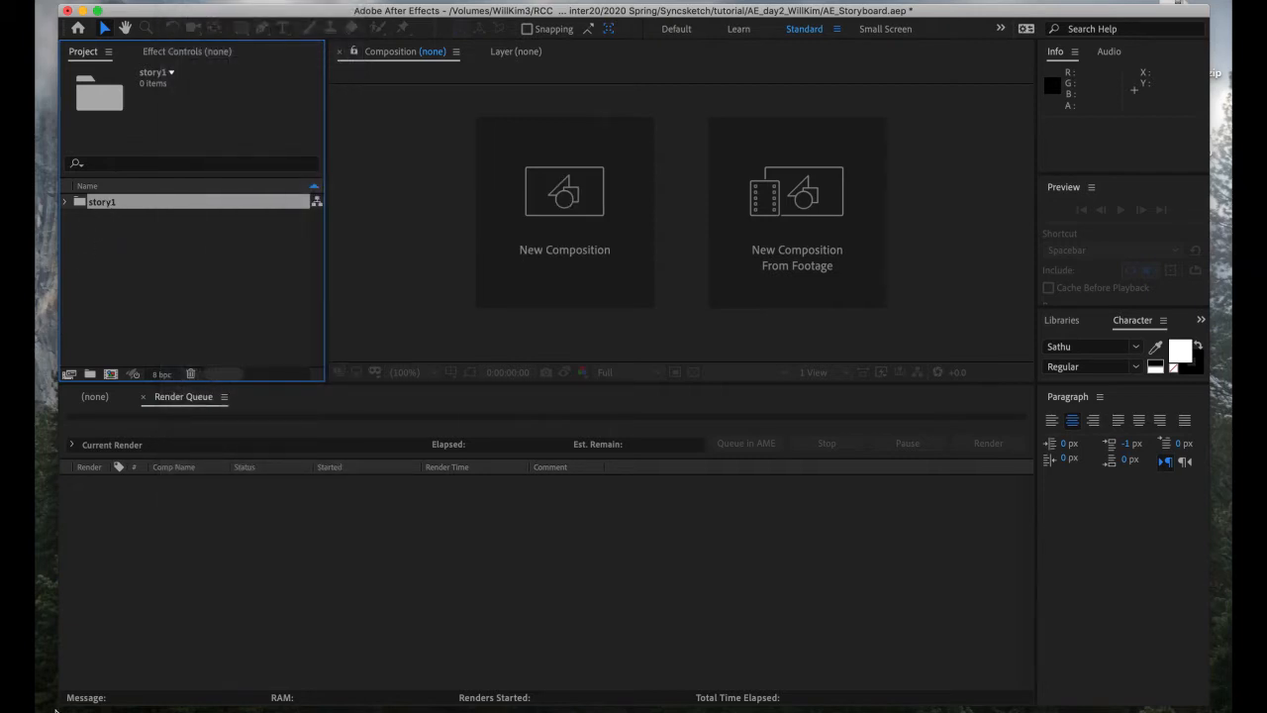
Switch to Finder and import all the sc01 and sc02 image files from Art50_51_animatic into the story1 project folder
{"action": "mouse_move", "coordinate": [68, 701]}
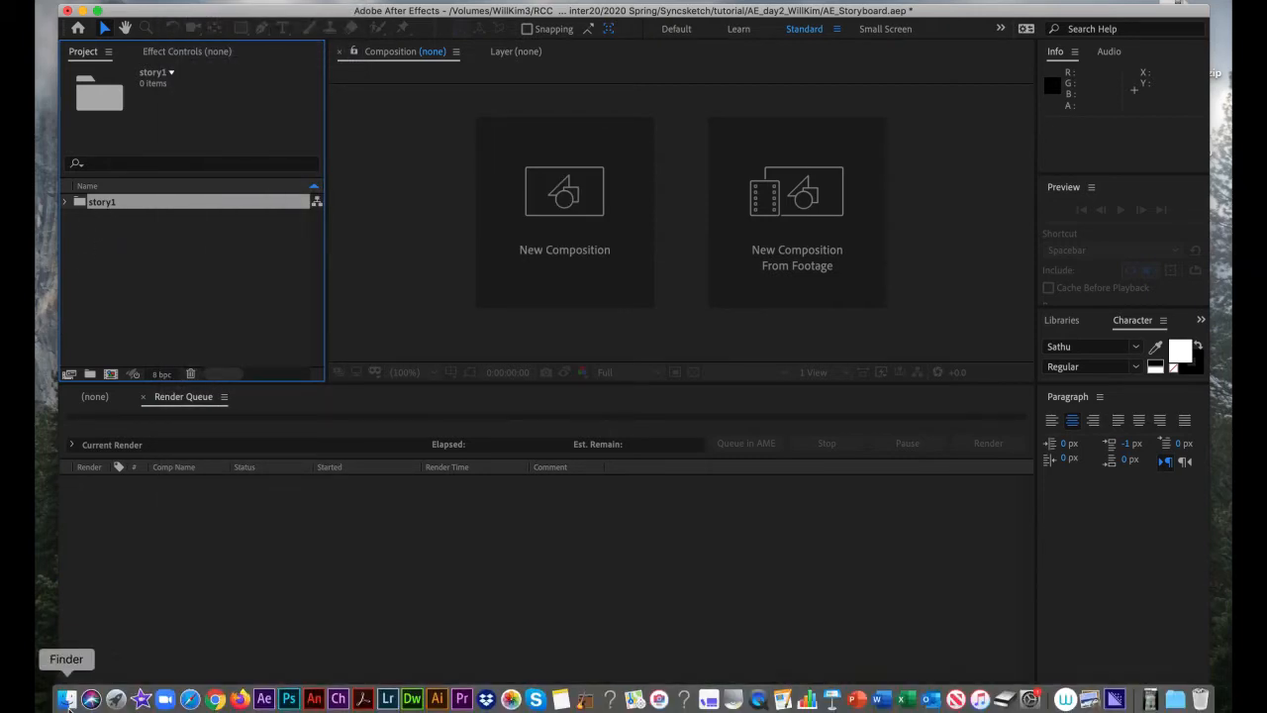
{"action": "left_click", "coordinate": [67, 700]}
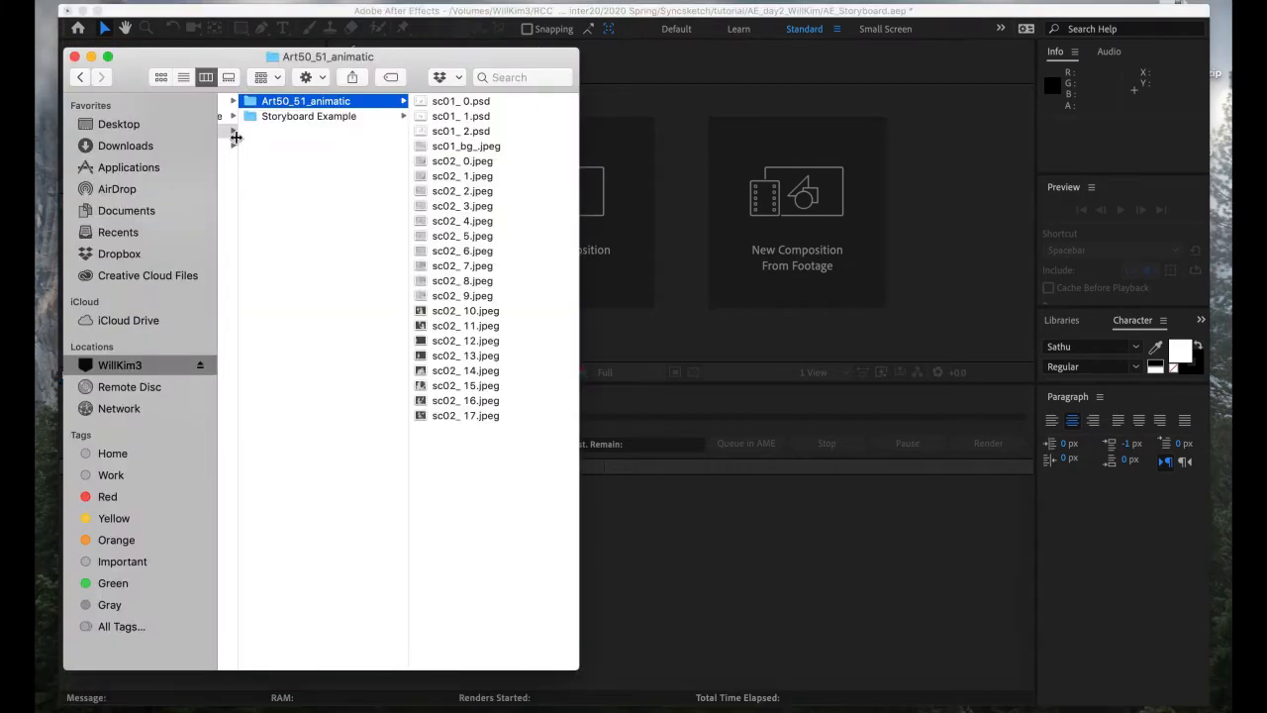
{"action": "left_click_drag", "start_coordinate": [232, 59], "coordinate": [527, 71]}
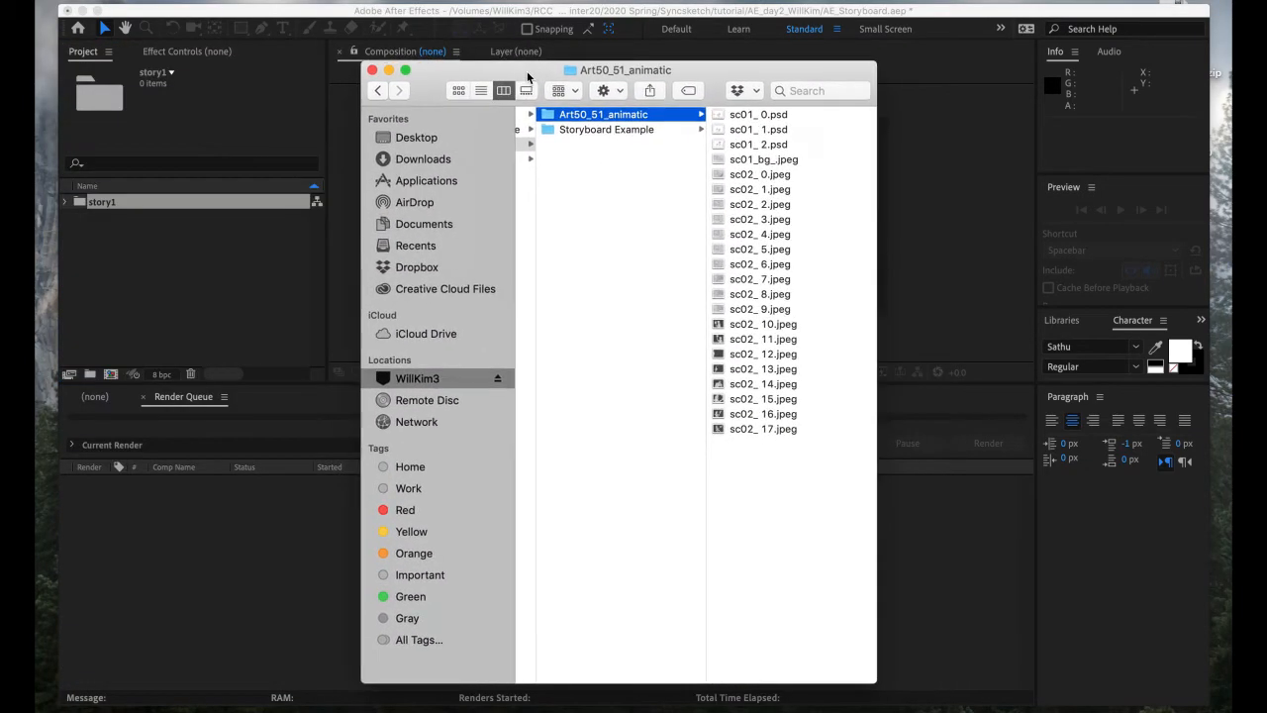
{"action": "left_click", "coordinate": [752, 114]}
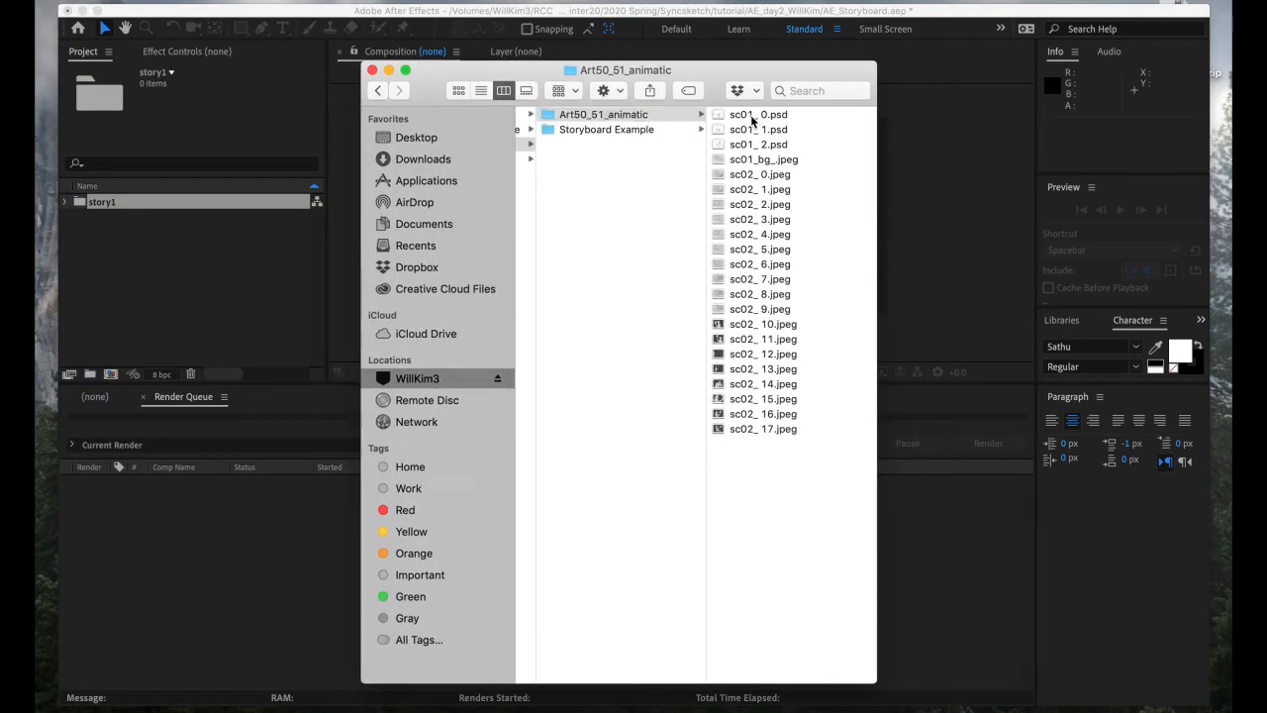
{"action": "left_click", "coordinate": [572, 429], "text": "shift"}
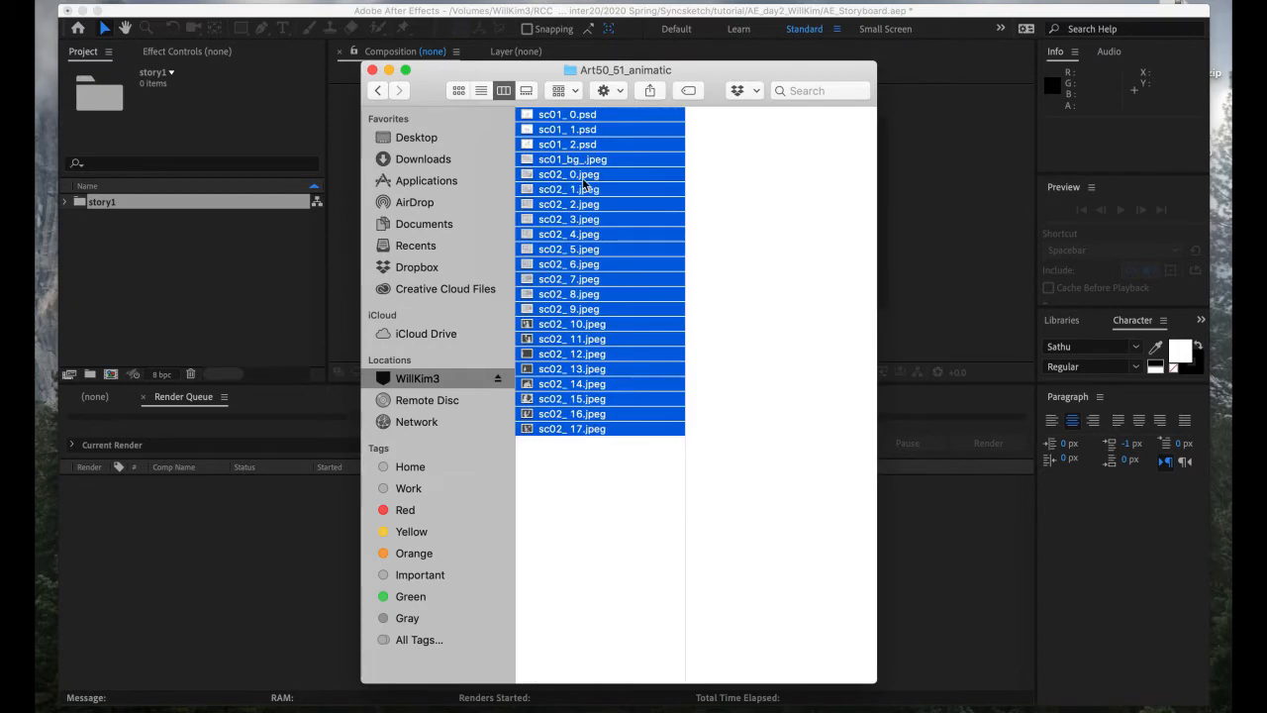
{"action": "left_click_drag", "start_coordinate": [545, 121], "coordinate": [105, 212]}
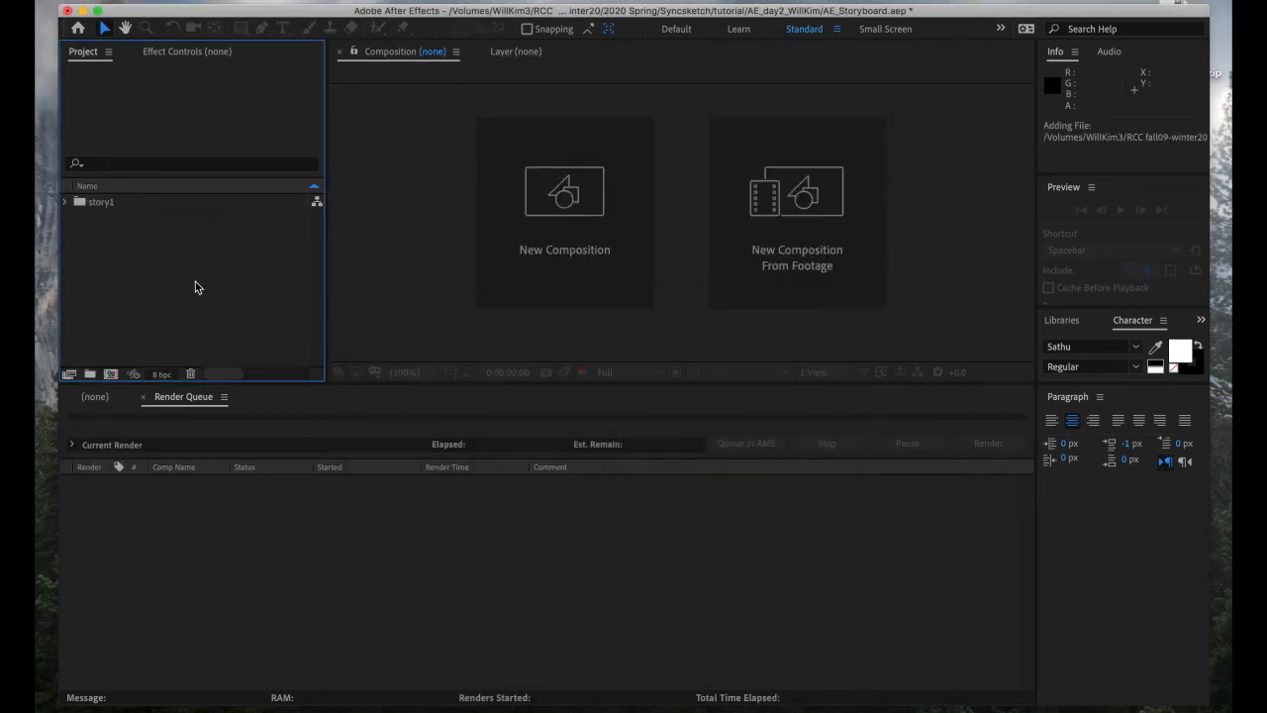
Expand the story1 folder, preview several of the imported storyboard images, and collapse the folder again
{"action": "left_click", "coordinate": [64, 205]}
{"action": "left_click", "coordinate": [130, 220]}
{"action": "left_click", "coordinate": [136, 284]}
{"action": "left_click", "coordinate": [145, 329]}
{"action": "scroll", "coordinate": [143, 317], "scroll_direction": "down", "scroll_amount": 3}
{"action": "scroll", "coordinate": [144, 317], "scroll_direction": "up", "scroll_amount": 3}
{"action": "left_click", "coordinate": [67, 202]}
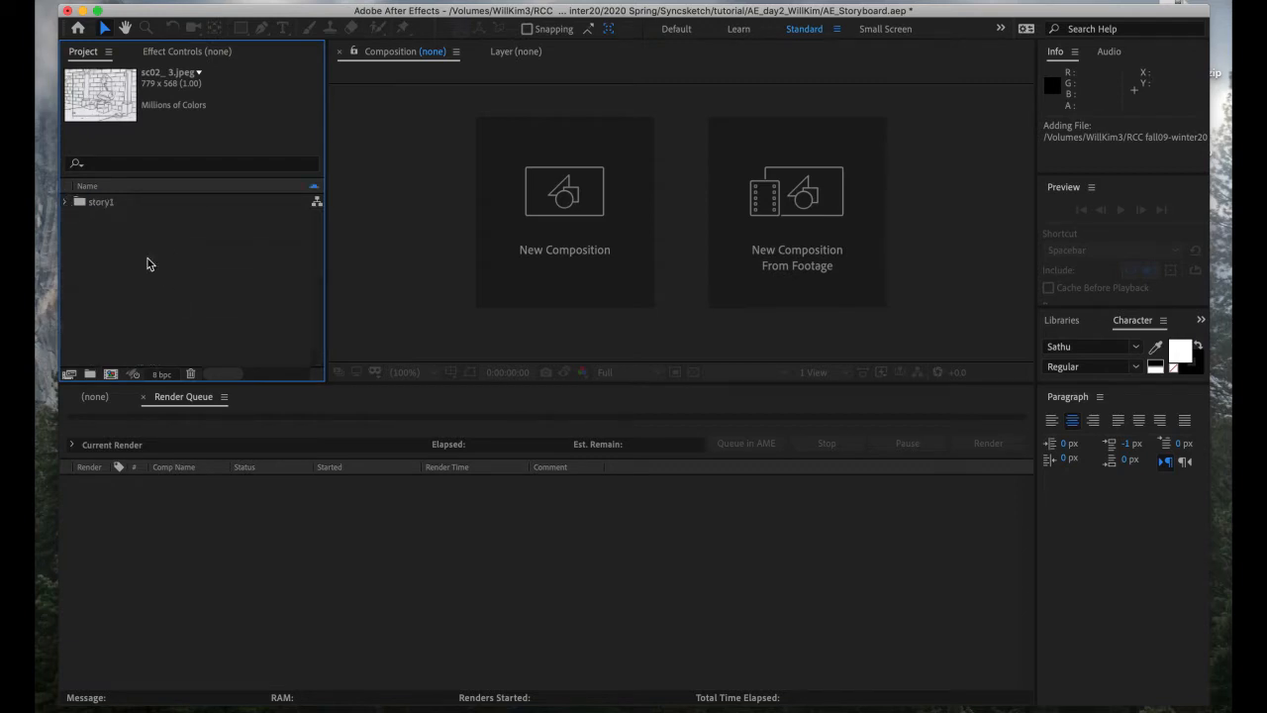
Start a new composition outside the story1 folder, name it story1, and choose the NTSC DV preset
{"action": "left_click", "coordinate": [148, 258]}
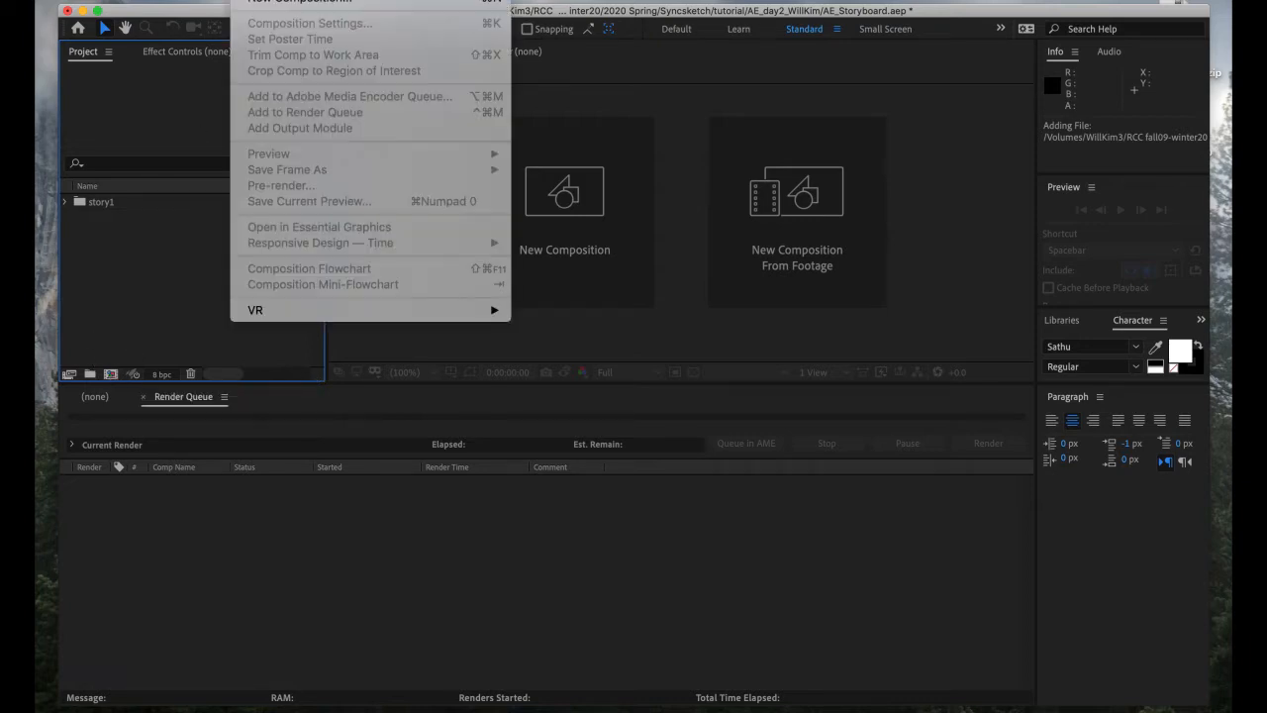
{"action": "left_click", "coordinate": [287, 5]}
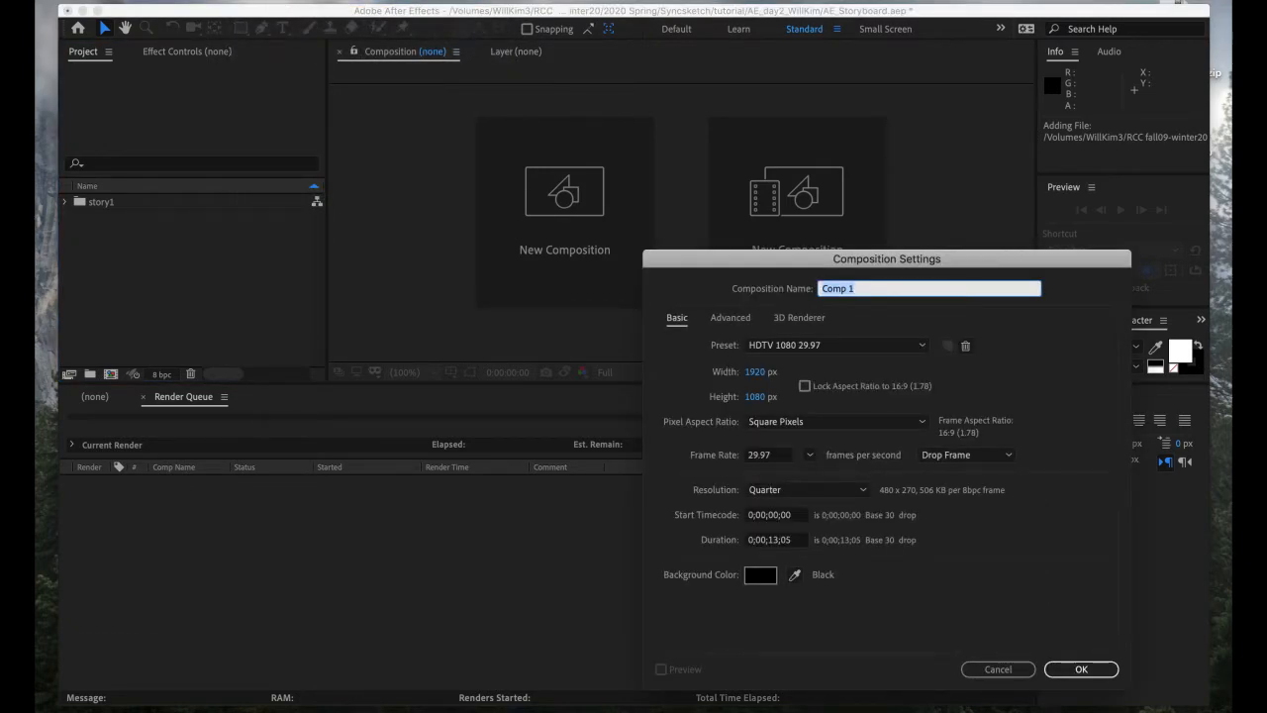
{"action": "type", "text": "story1"}
{"action": "left_click_drag", "start_coordinate": [822, 264], "coordinate": [532, 191]}
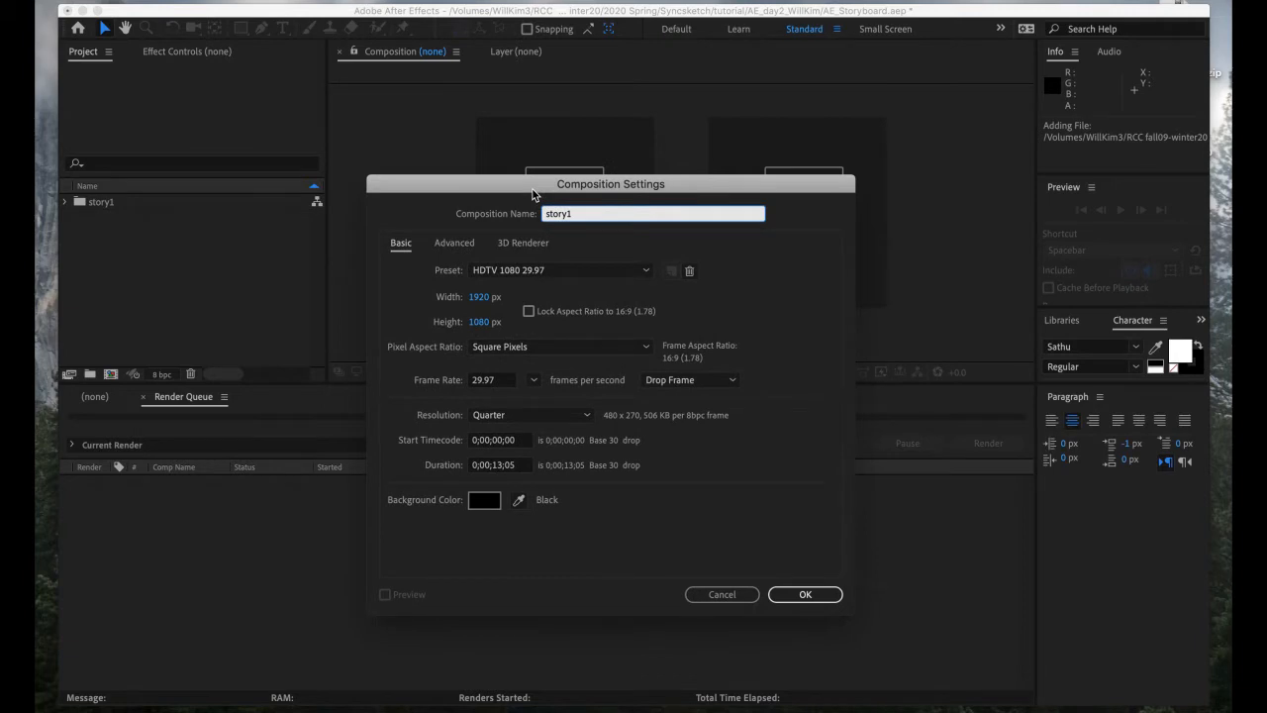
{"action": "left_click", "coordinate": [540, 273]}
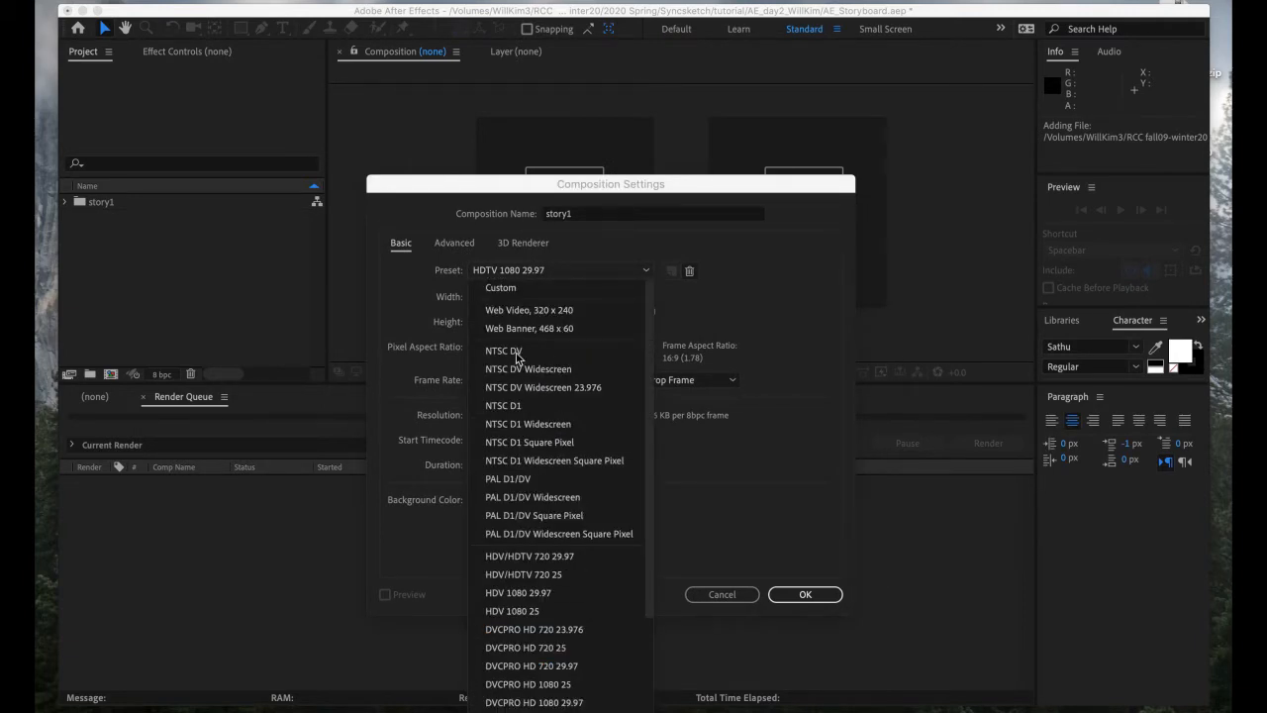
{"action": "left_click", "coordinate": [516, 353]}
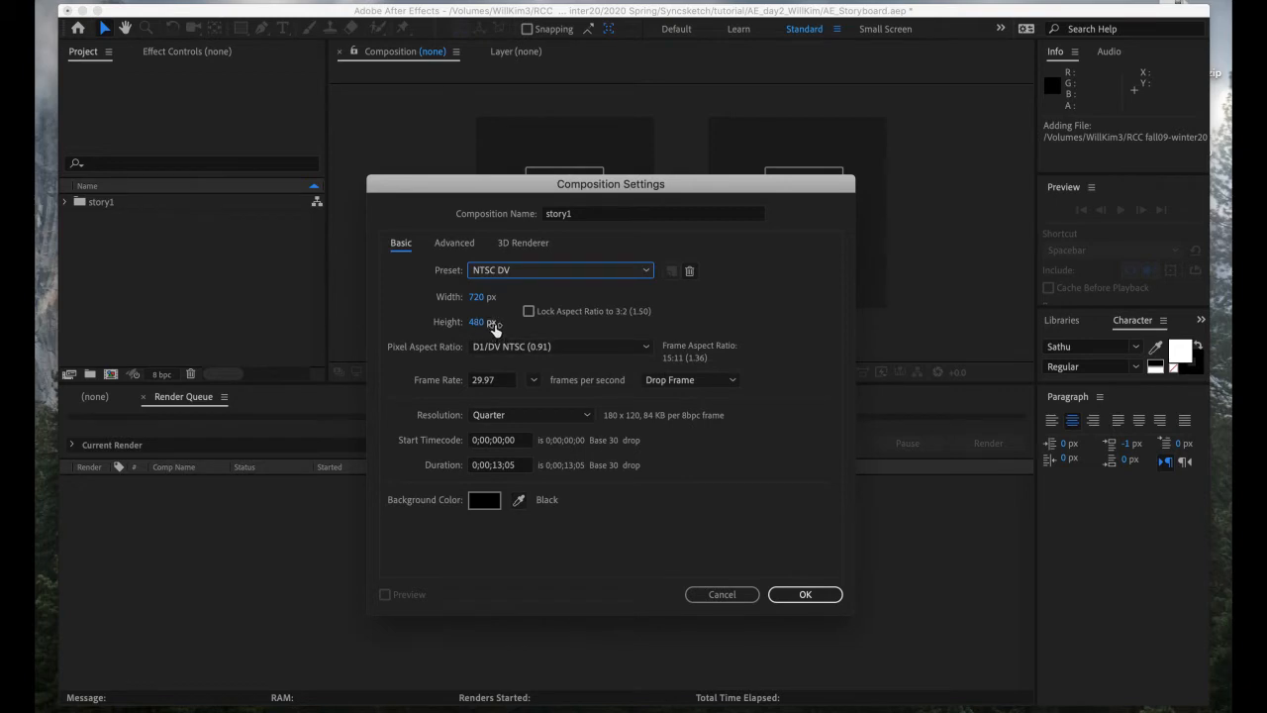
{"action": "left_click", "coordinate": [525, 275]}
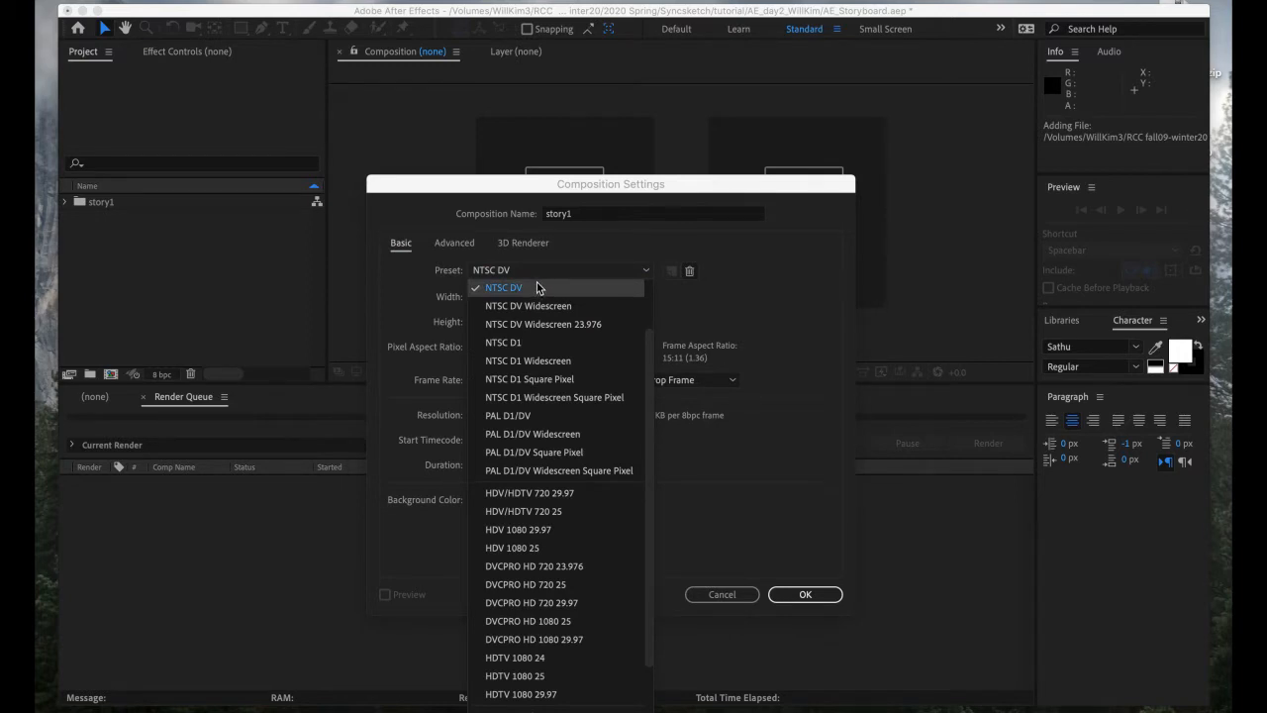
{"action": "left_click", "coordinate": [537, 288]}
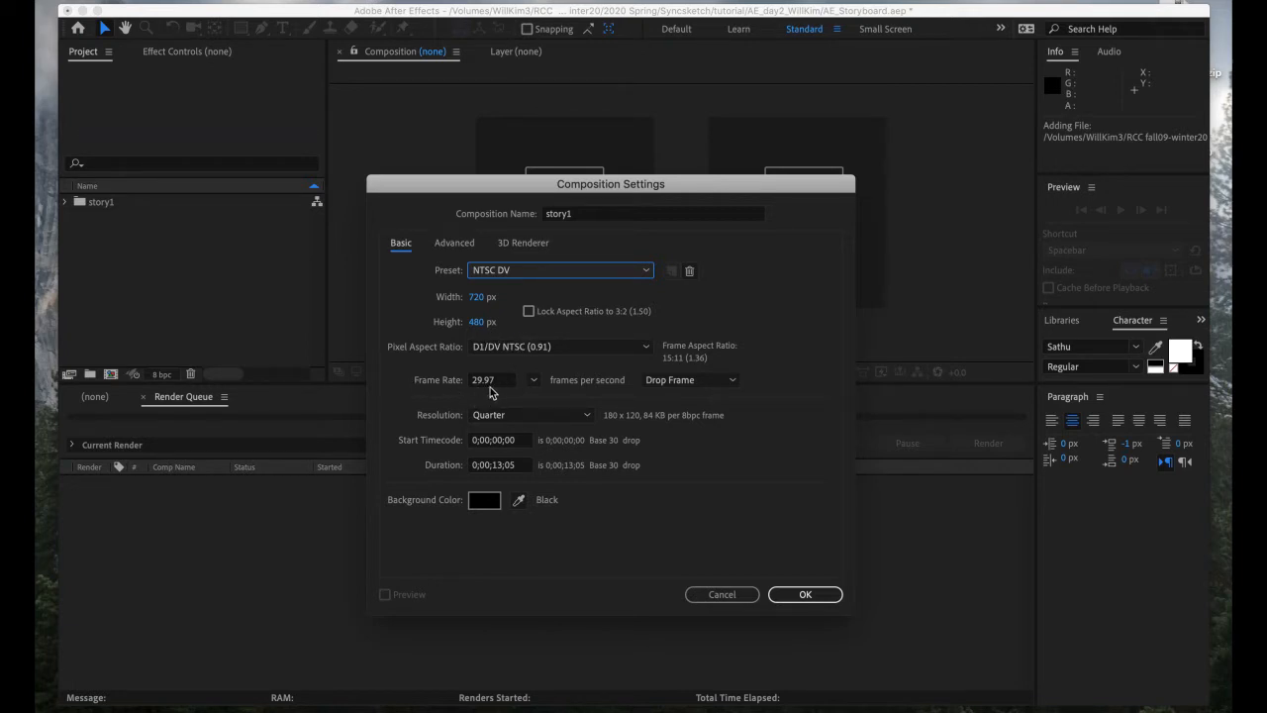
Set the composition's duration to 0;00;30;00 and create it
{"action": "left_click", "coordinate": [499, 467]}
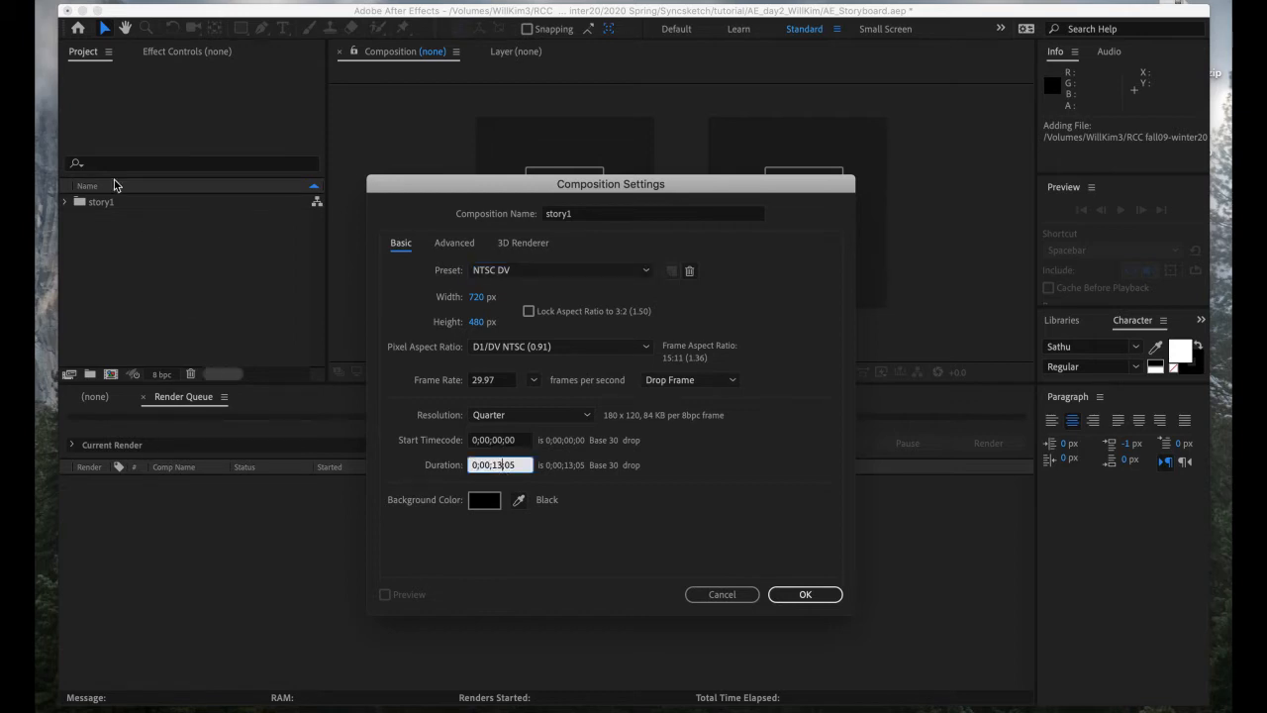
{"action": "key", "text": "BackSpace"}
{"action": "key", "text": "BackSpace"}
{"action": "type", "text": "30"}
{"action": "key", "text": "BackSpace"}
{"action": "type", "text": "0"}
{"action": "left_click", "coordinate": [808, 595]}
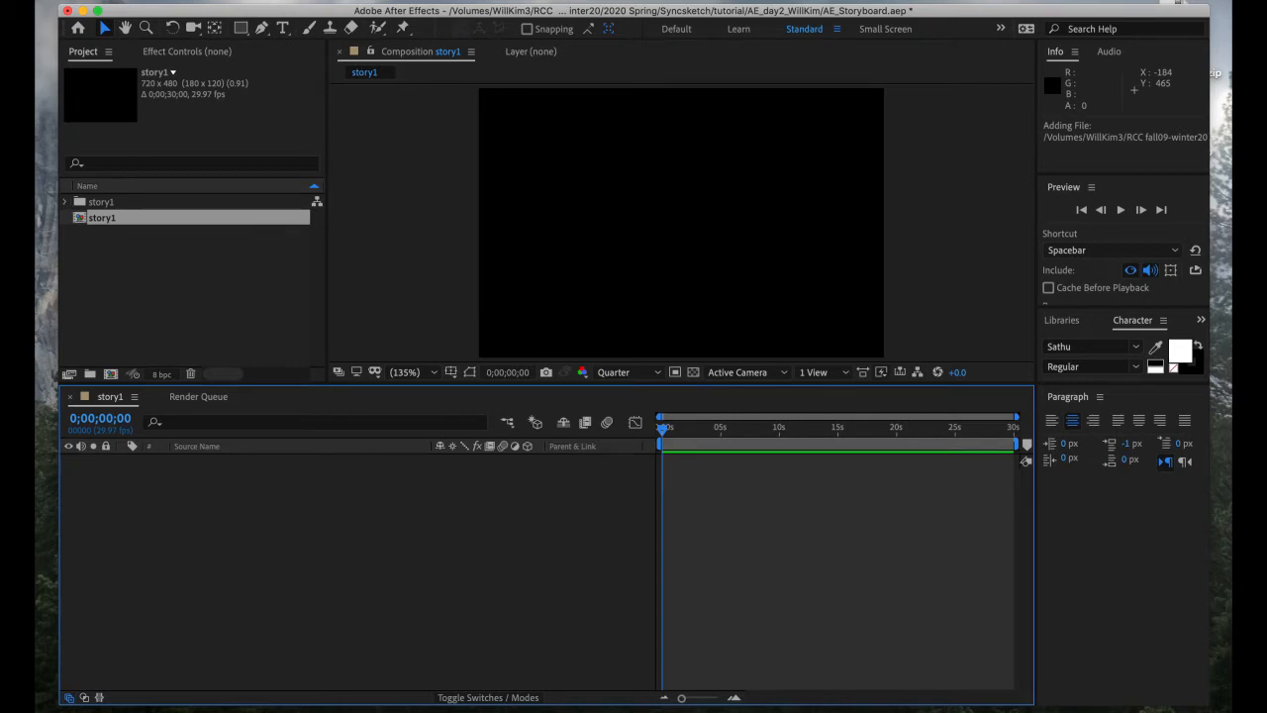
In the Import preferences, set the still footage duration to Length of Composition
{"action": "left_click", "coordinate": [94, 0]}
{"action": "mouse_move", "coordinate": [145, 24]}
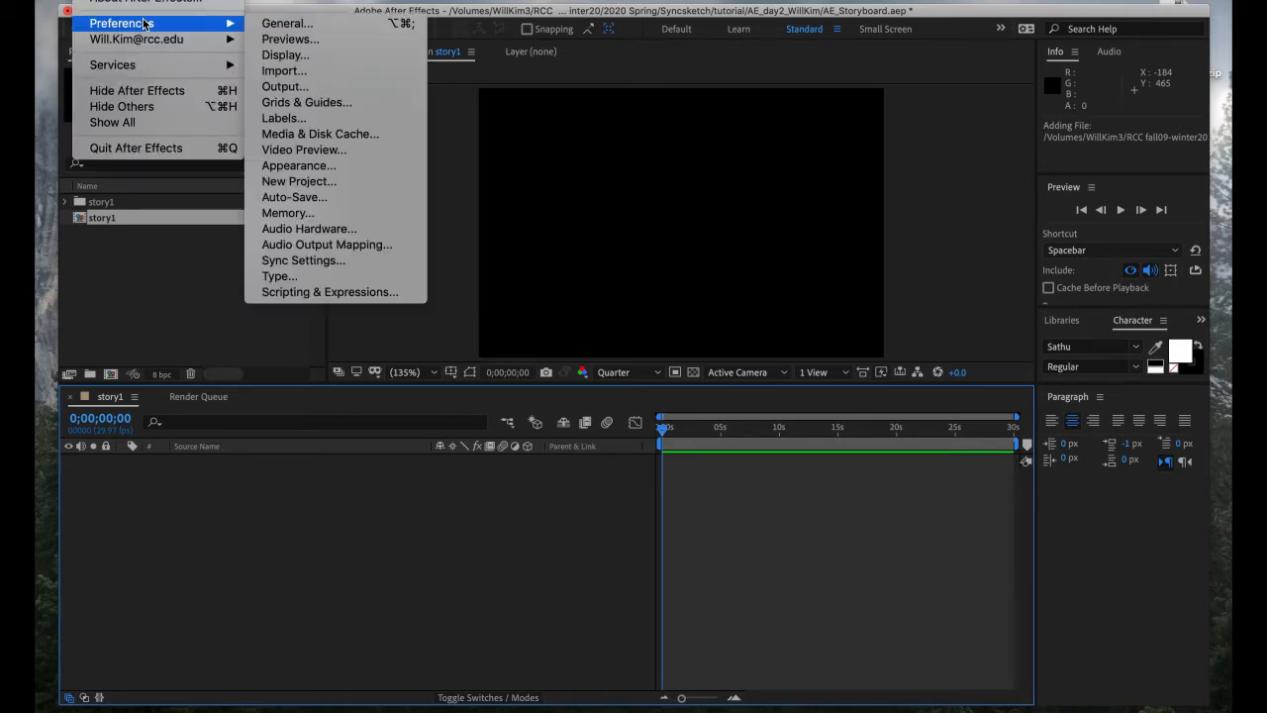
{"action": "left_click", "coordinate": [285, 71]}
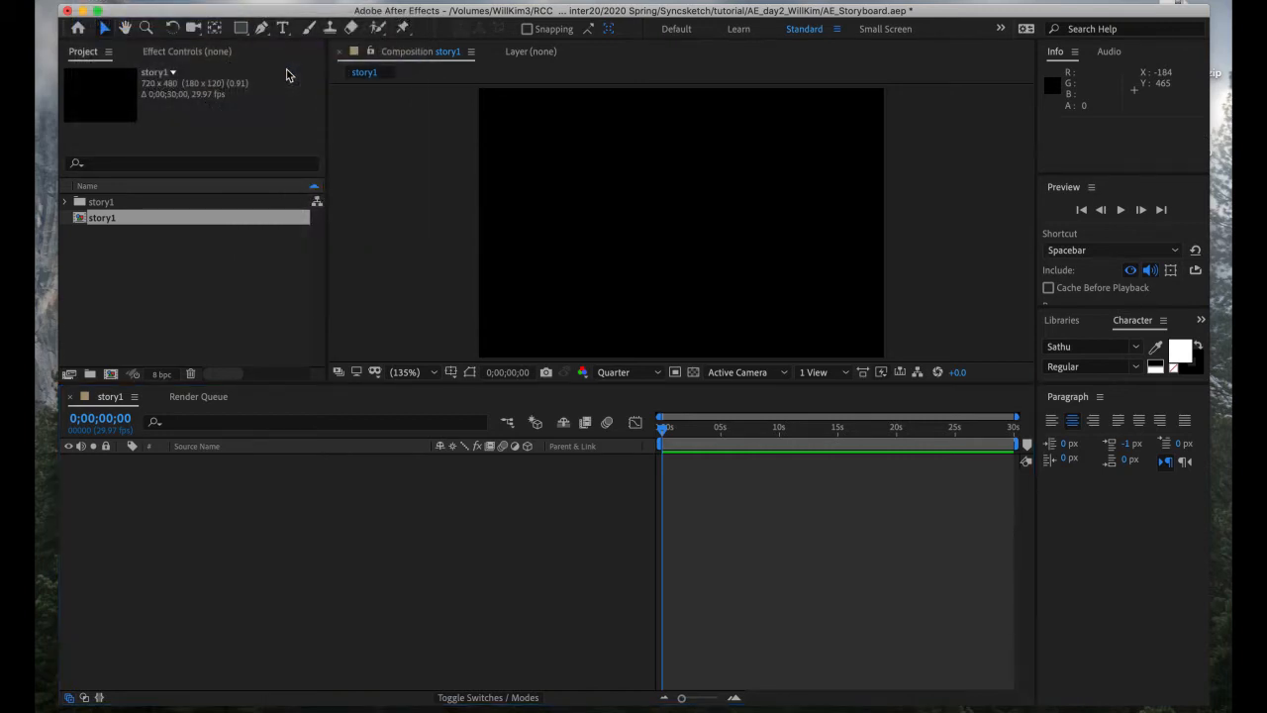
{"action": "left_click_drag", "start_coordinate": [293, 73], "coordinate": [500, 131]}
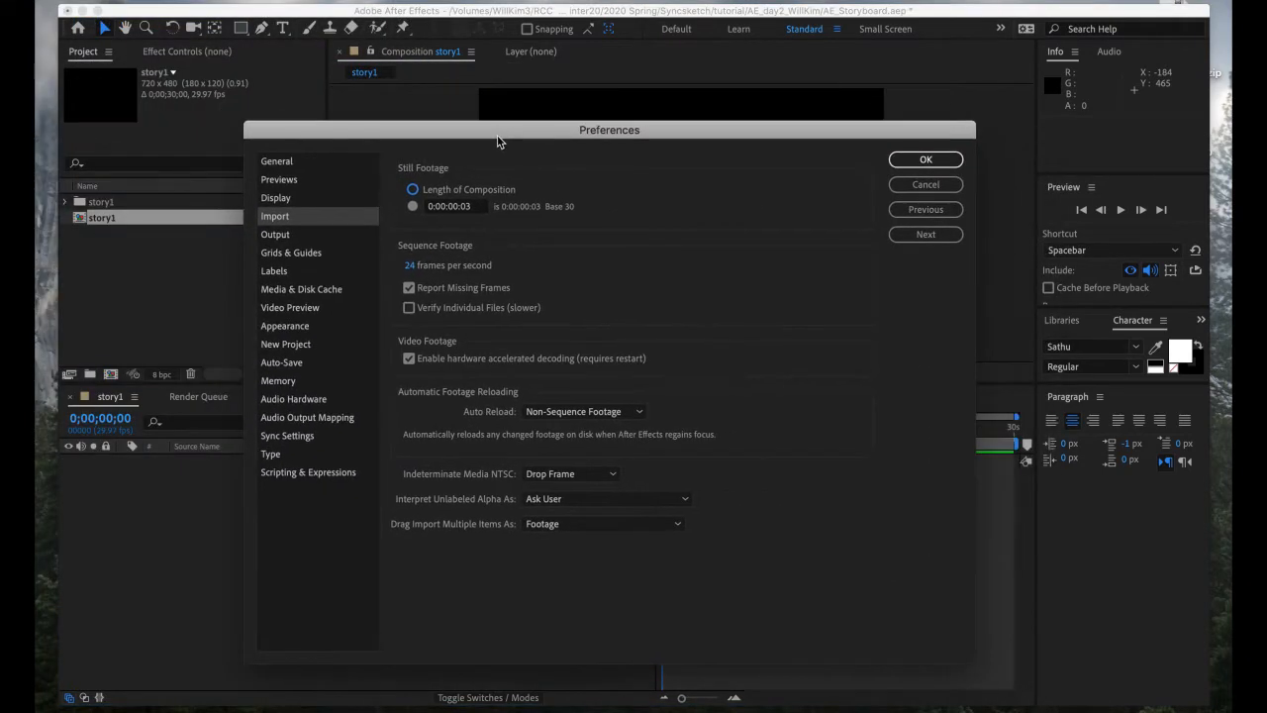
{"action": "left_click", "coordinate": [414, 190]}
{"action": "left_click_drag", "start_coordinate": [528, 129], "coordinate": [511, 531]}
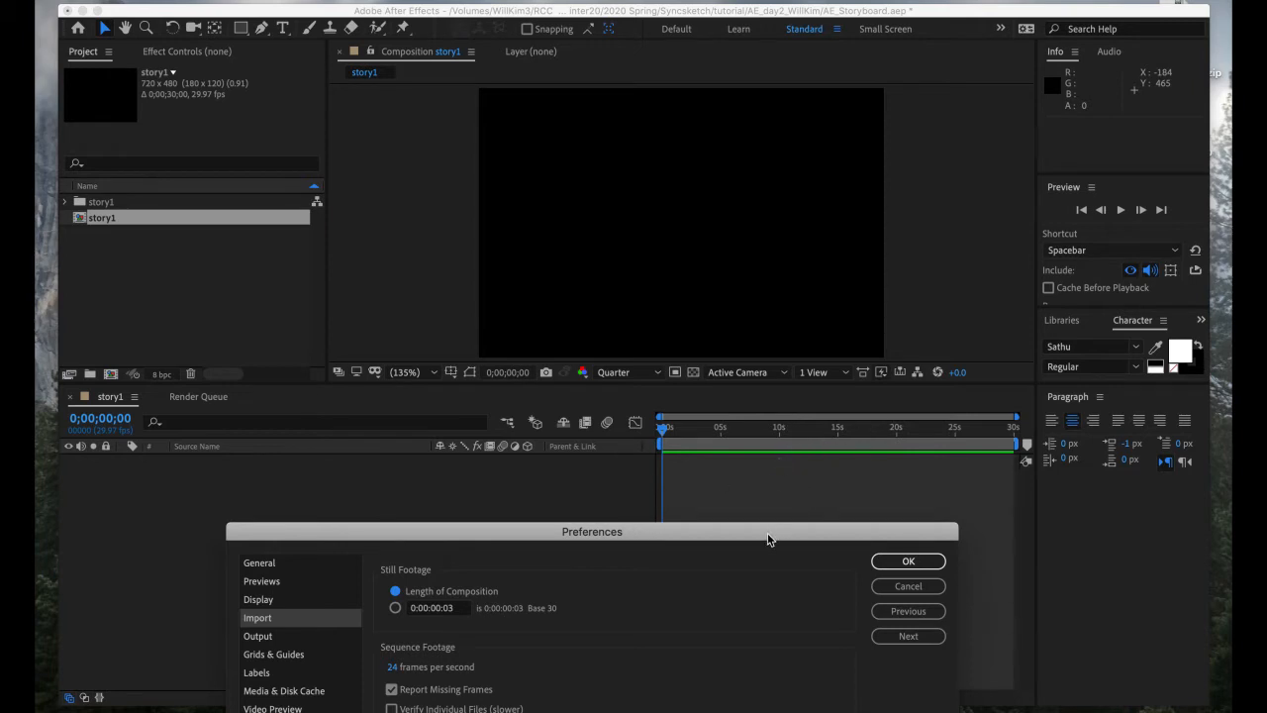
{"action": "left_click_drag", "start_coordinate": [744, 537], "coordinate": [687, 115]}
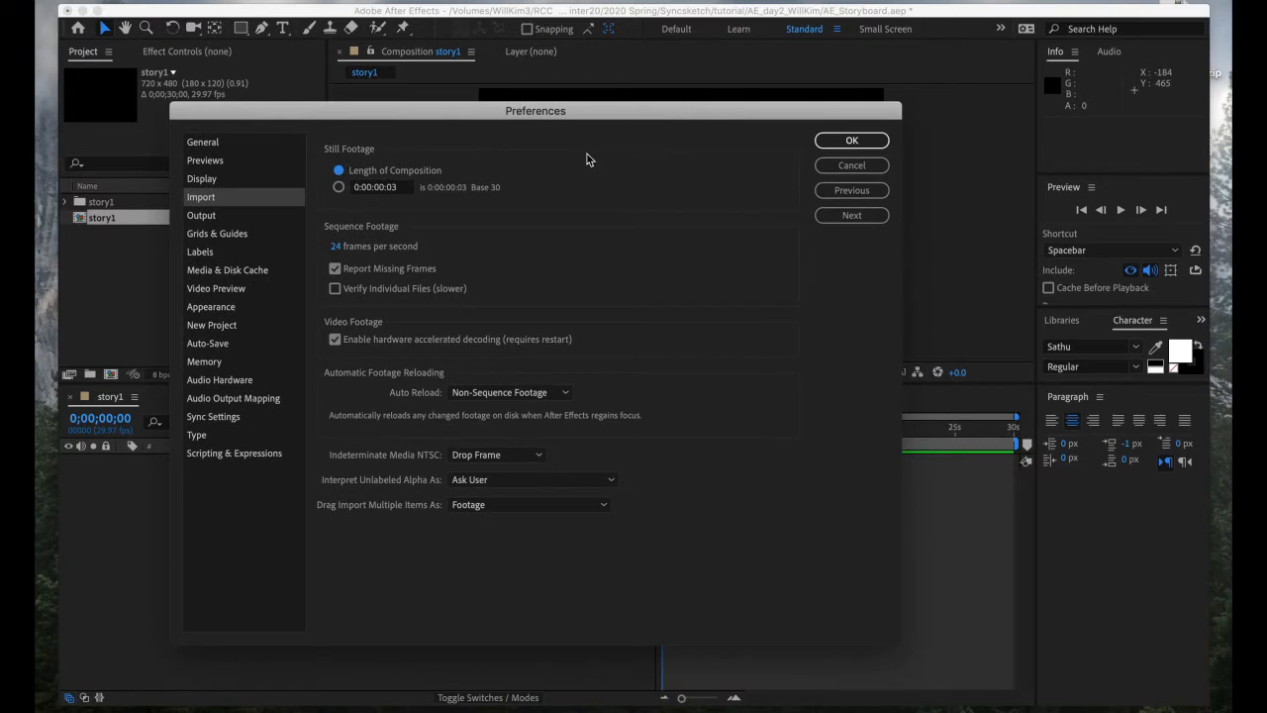
Switch the still footage default from Length of Composition to a fixed duration of 30 frames and apply the preferences
{"action": "left_click", "coordinate": [340, 188]}
{"action": "left_click", "coordinate": [402, 193]}
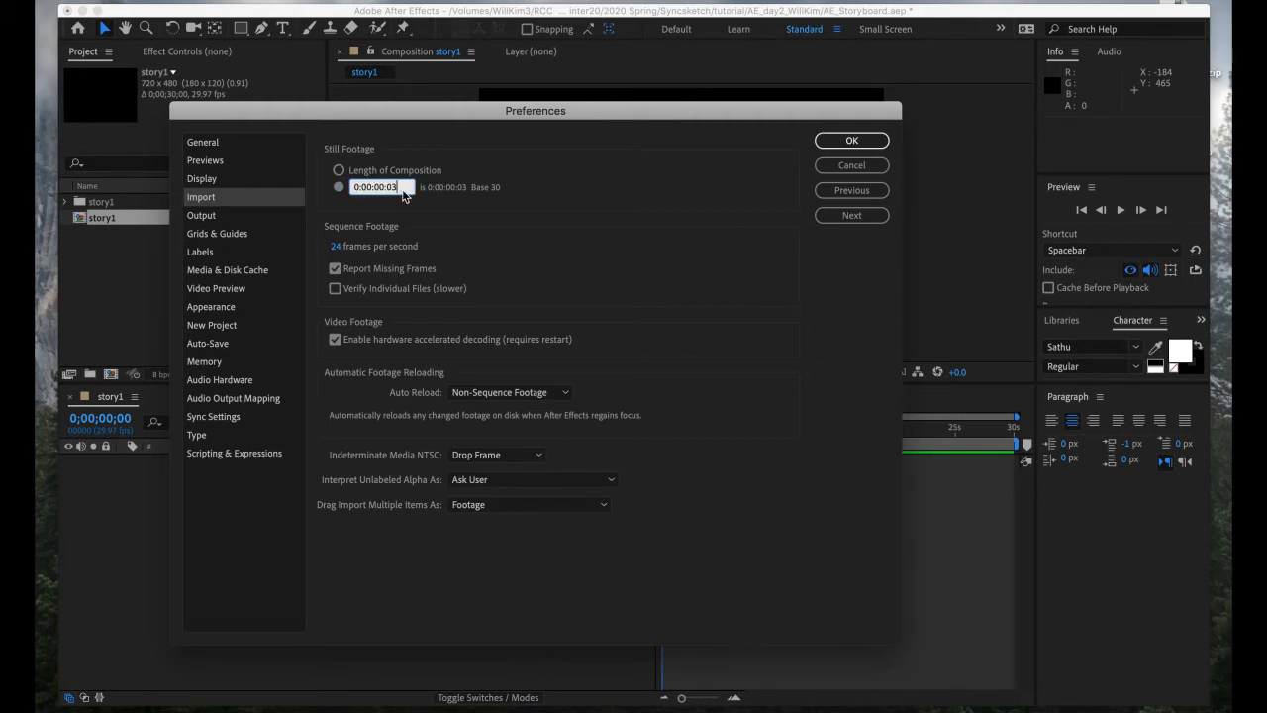
{"action": "type", "text": "0"}
{"action": "left_click", "coordinate": [850, 139]}
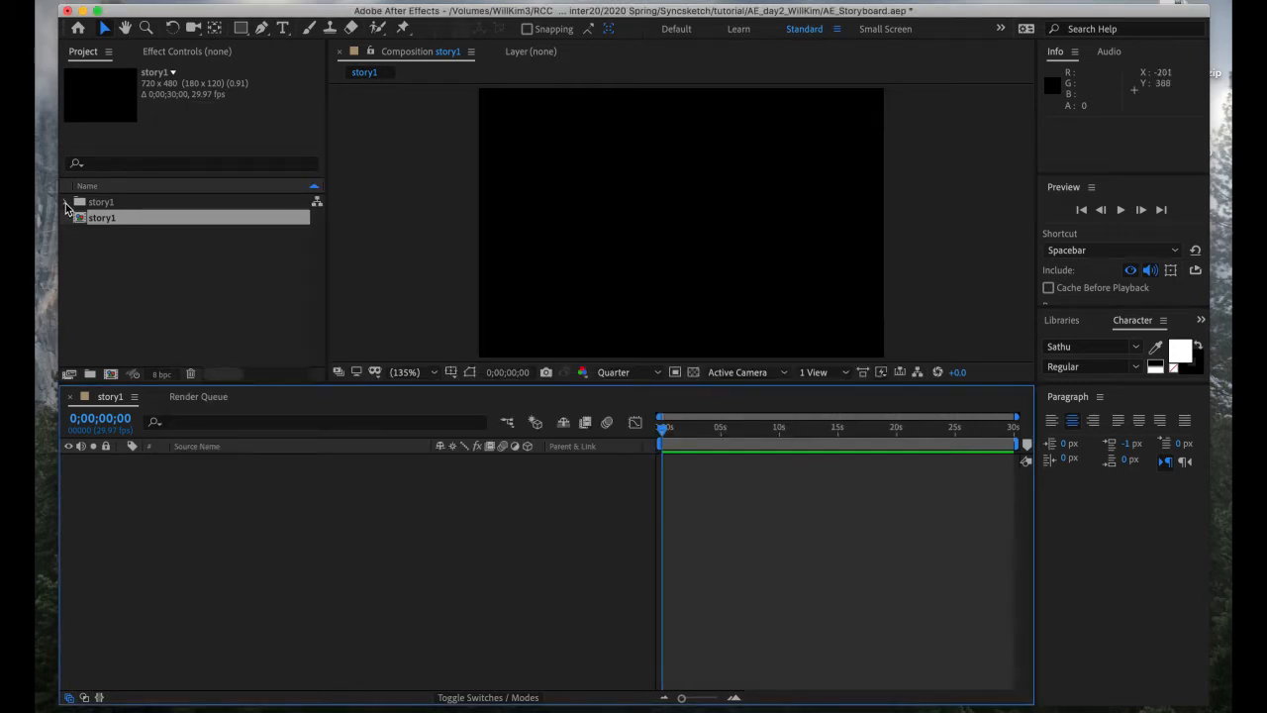
Expand the story1 folder, select sc01_ 0.psd, and review the order of the storyboard images in the folder
{"action": "left_click", "coordinate": [67, 203]}
{"action": "left_click", "coordinate": [132, 219]}
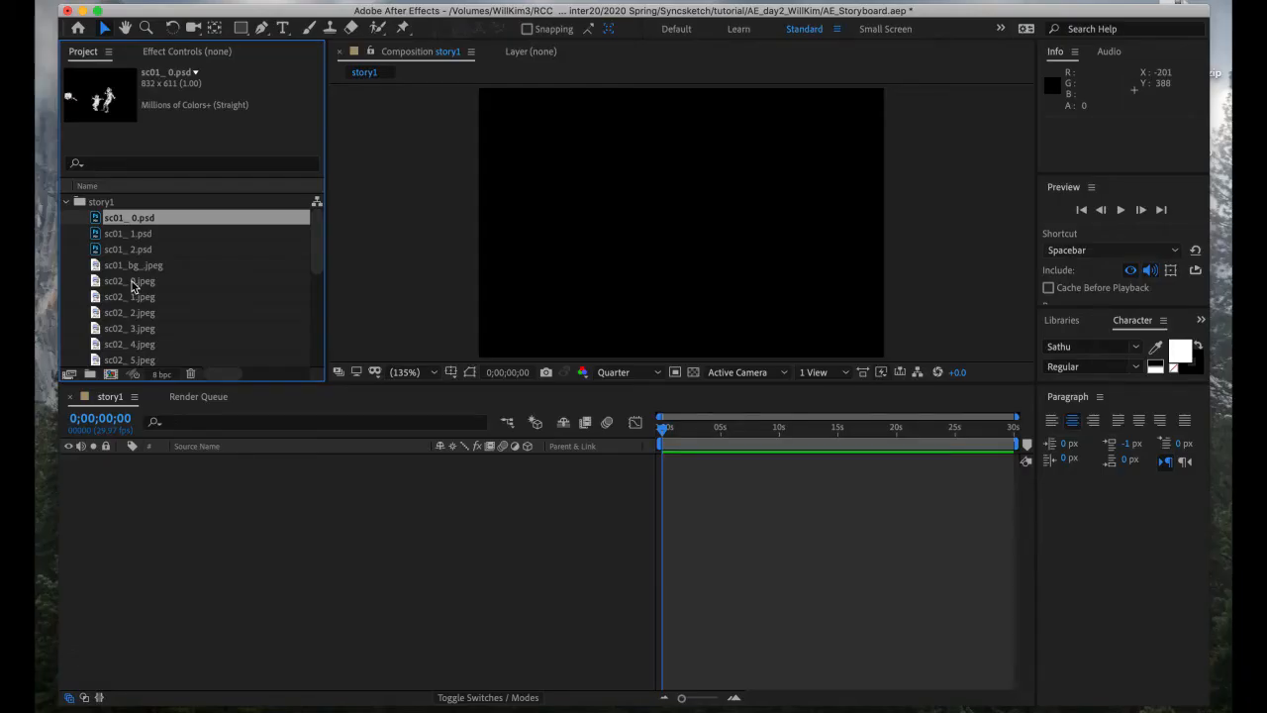
{"action": "scroll", "coordinate": [139, 262], "scroll_direction": "down", "scroll_amount": 5}
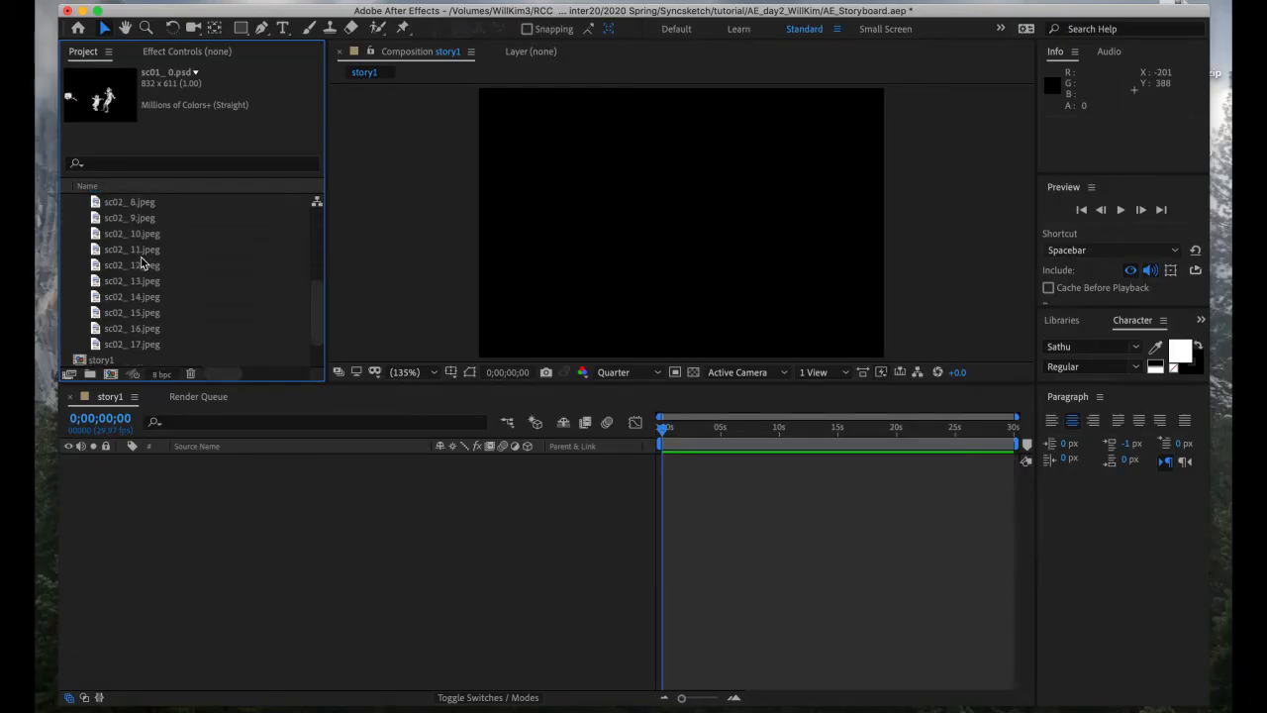
{"action": "scroll", "coordinate": [140, 262], "scroll_direction": "up", "scroll_amount": 5}
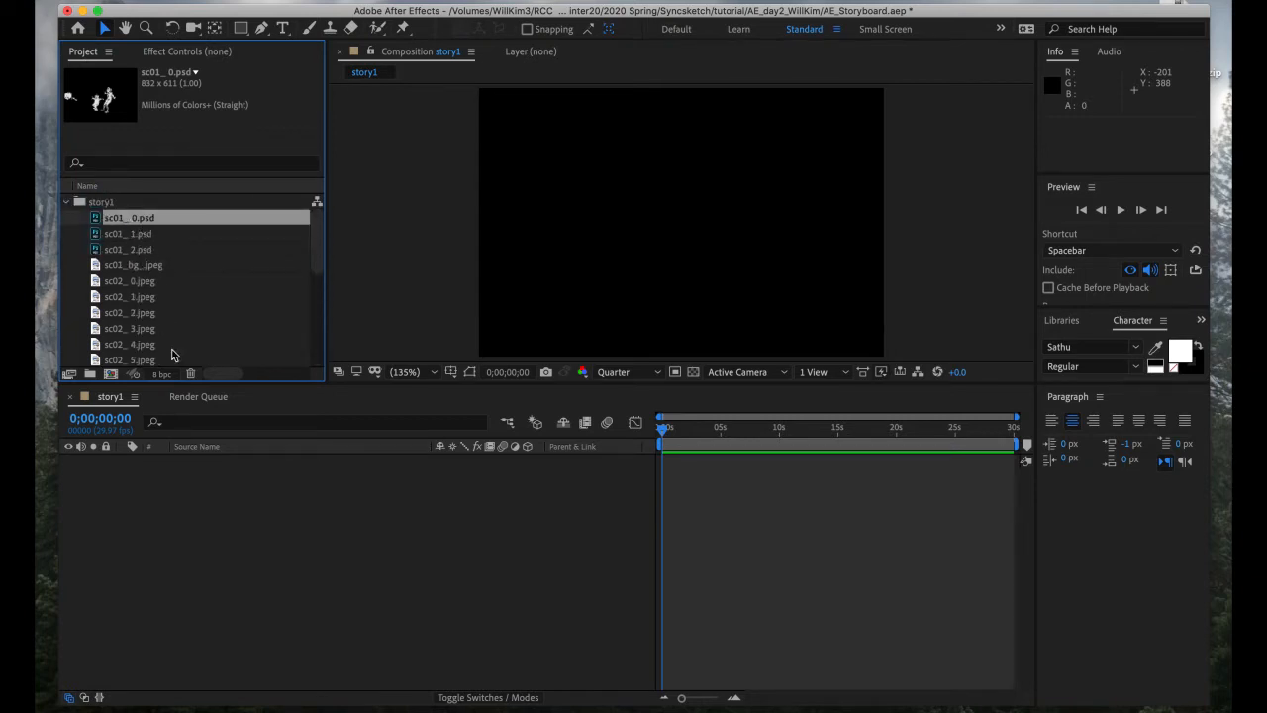
{"action": "scroll", "coordinate": [163, 303], "scroll_direction": "down", "scroll_amount": 3}
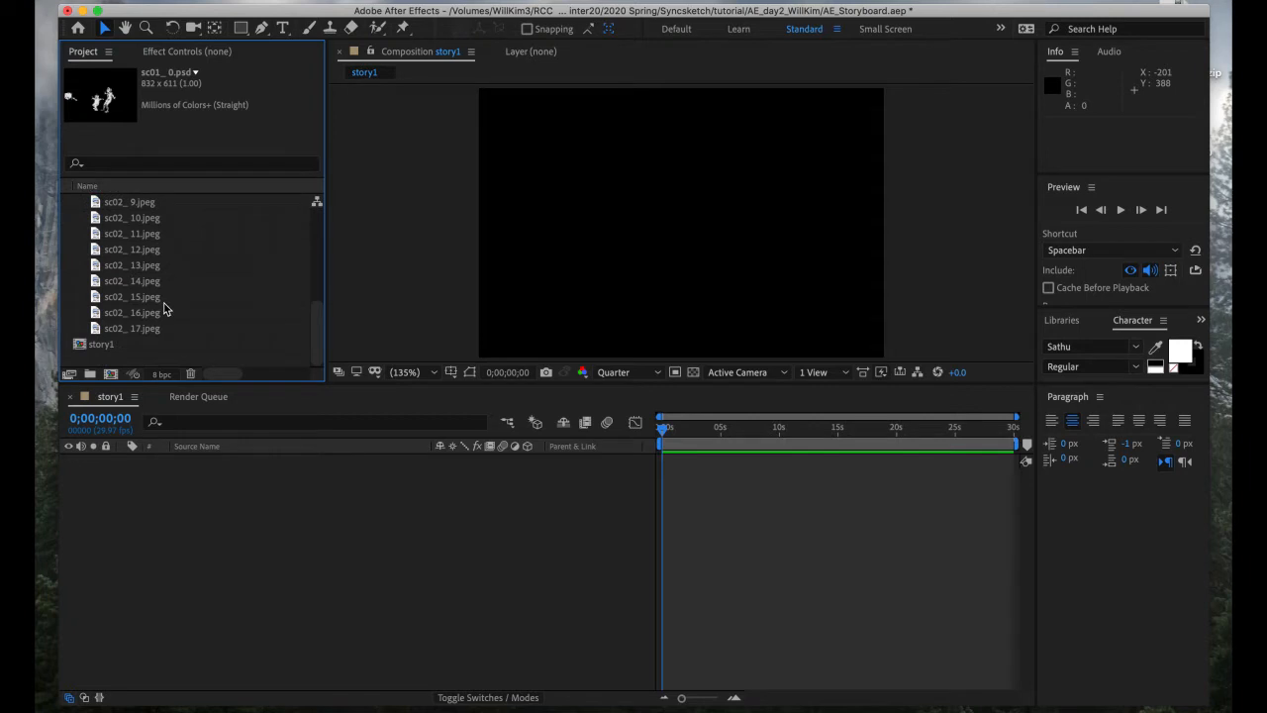
{"action": "scroll", "coordinate": [163, 303], "scroll_direction": "up", "scroll_amount": 3}
{"action": "scroll", "coordinate": [163, 309], "scroll_direction": "down", "scroll_amount": 1}
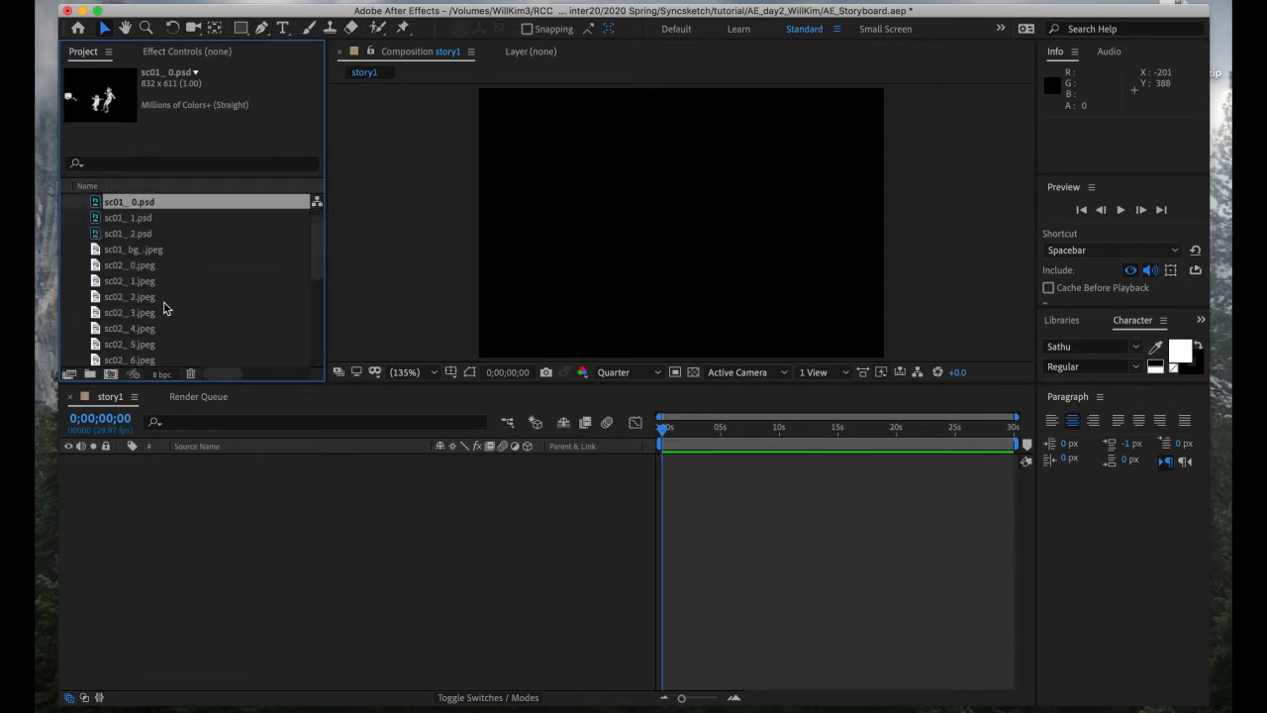
{"action": "scroll", "coordinate": [146, 308], "scroll_direction": "down", "scroll_amount": 2}
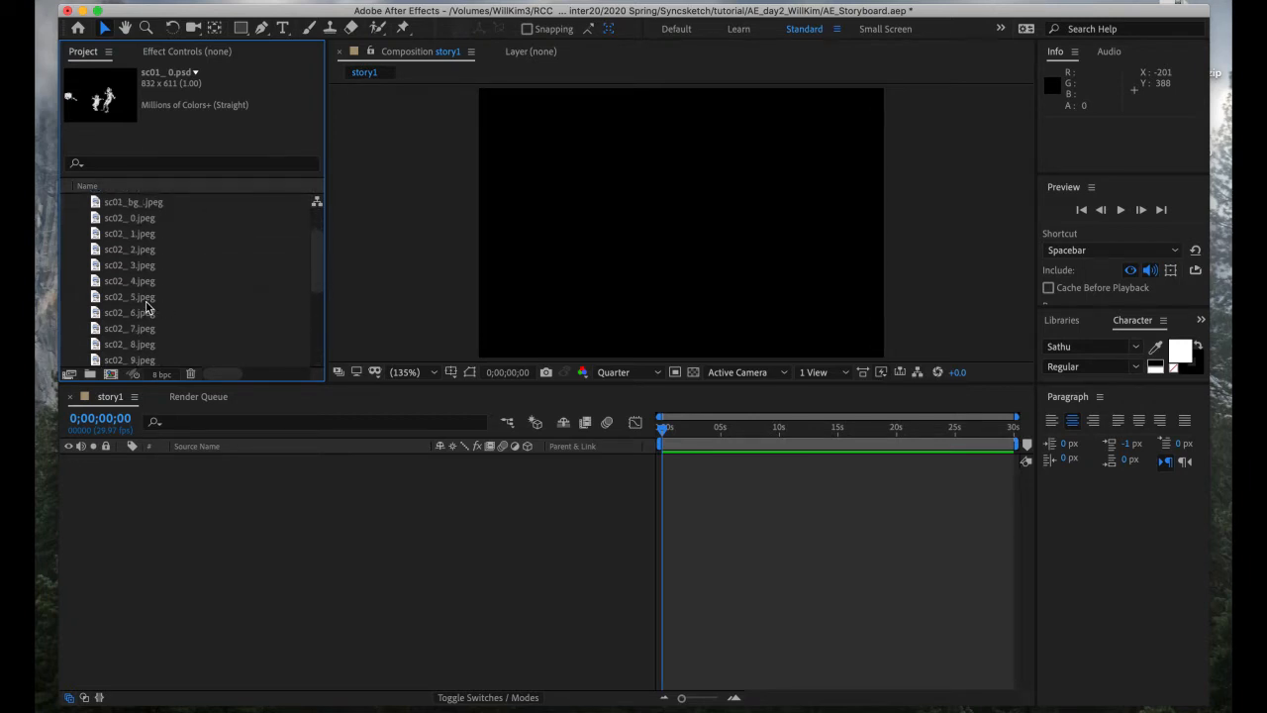
{"action": "scroll", "coordinate": [145, 308], "scroll_direction": "up", "scroll_amount": 3}
{"action": "scroll", "coordinate": [137, 258], "scroll_direction": "down", "scroll_amount": 3}
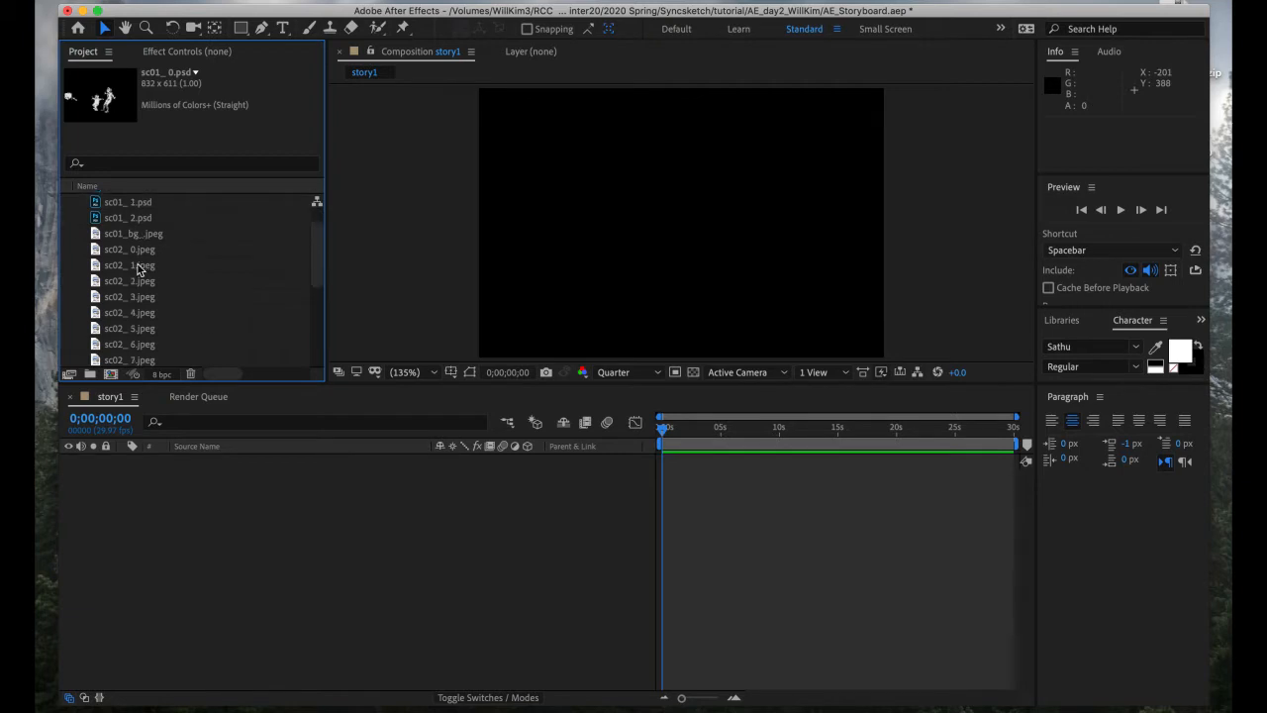
{"action": "scroll", "coordinate": [129, 255], "scroll_direction": "up", "scroll_amount": 3}
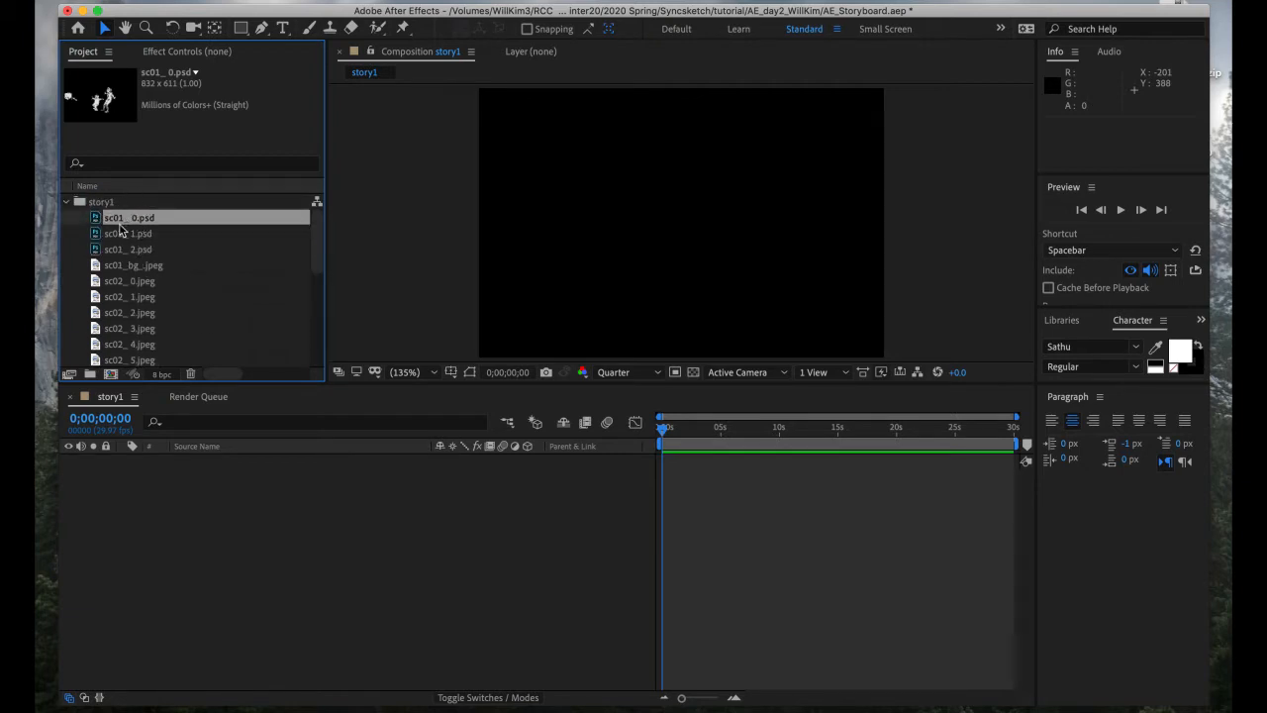
Extend the selection through sc02_ 17.jpeg and add all the selected storyboard images to the story1 composition as layers
{"action": "scroll", "coordinate": [173, 322], "scroll_direction": "down", "scroll_amount": 5}
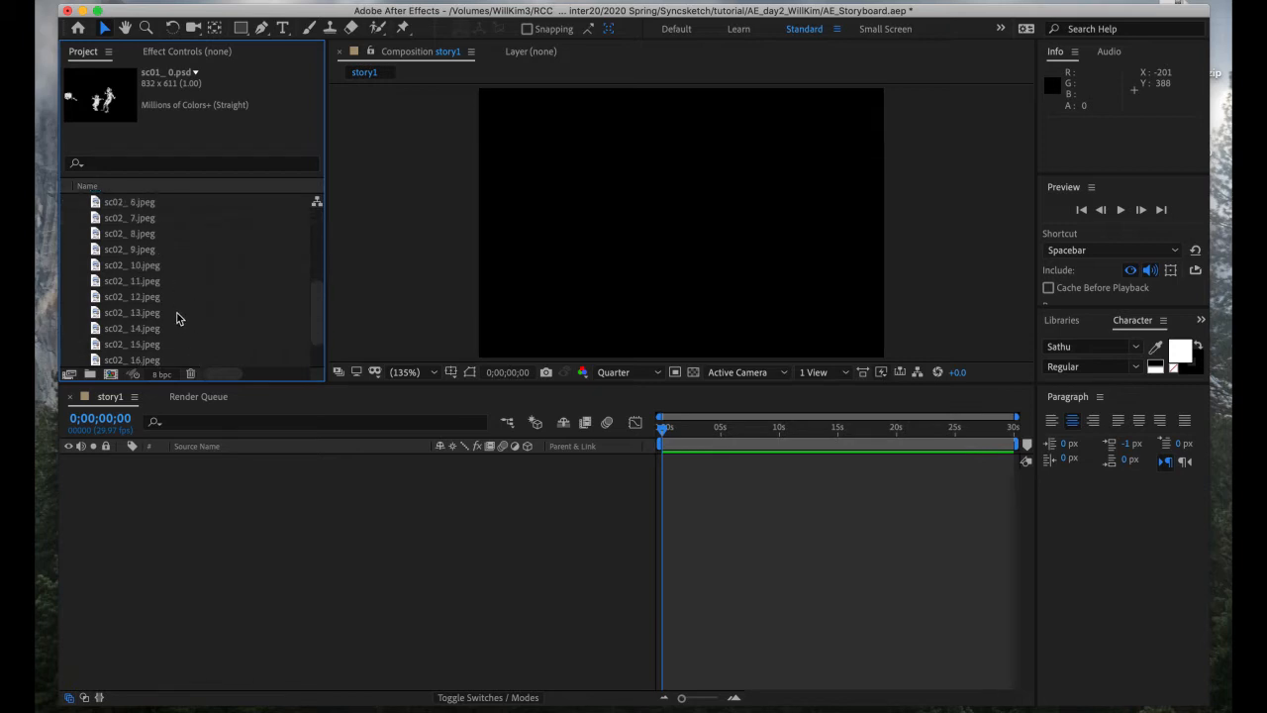
{"action": "left_click", "coordinate": [146, 330], "text": "shift"}
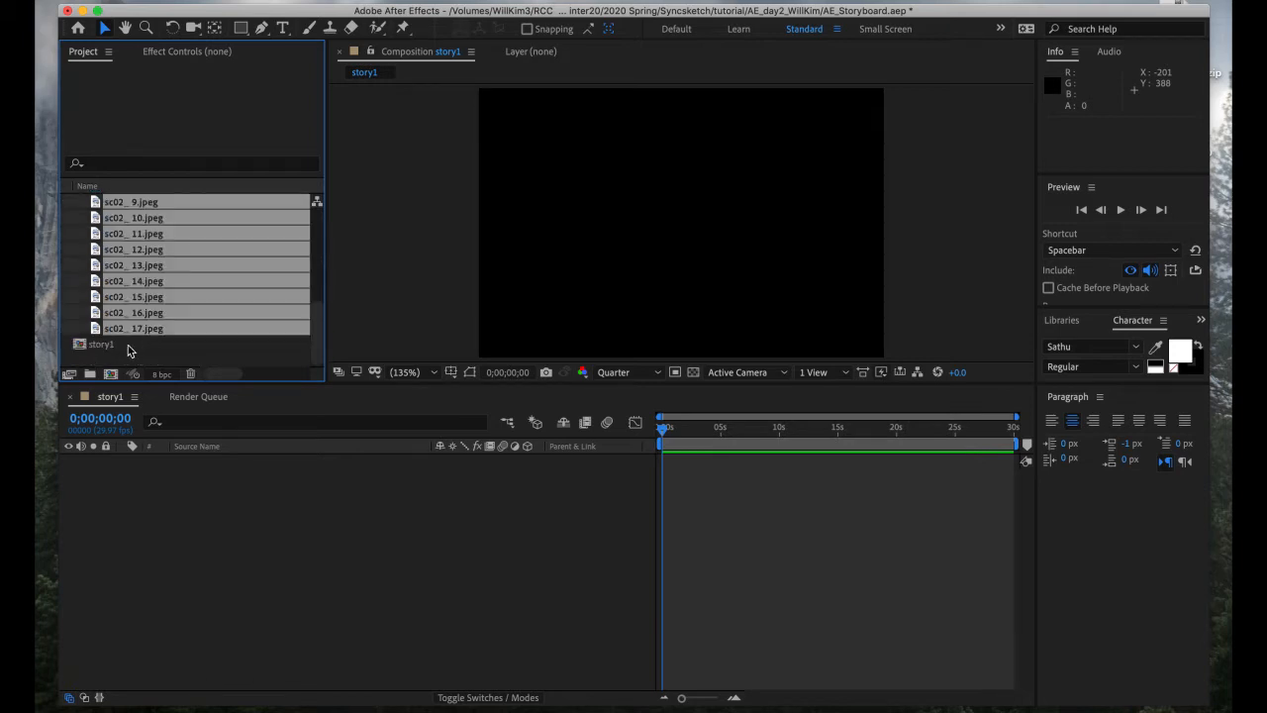
{"action": "scroll", "coordinate": [167, 297], "scroll_direction": "up", "scroll_amount": 5}
{"action": "left_click_drag", "start_coordinate": [163, 241], "coordinate": [257, 516]}
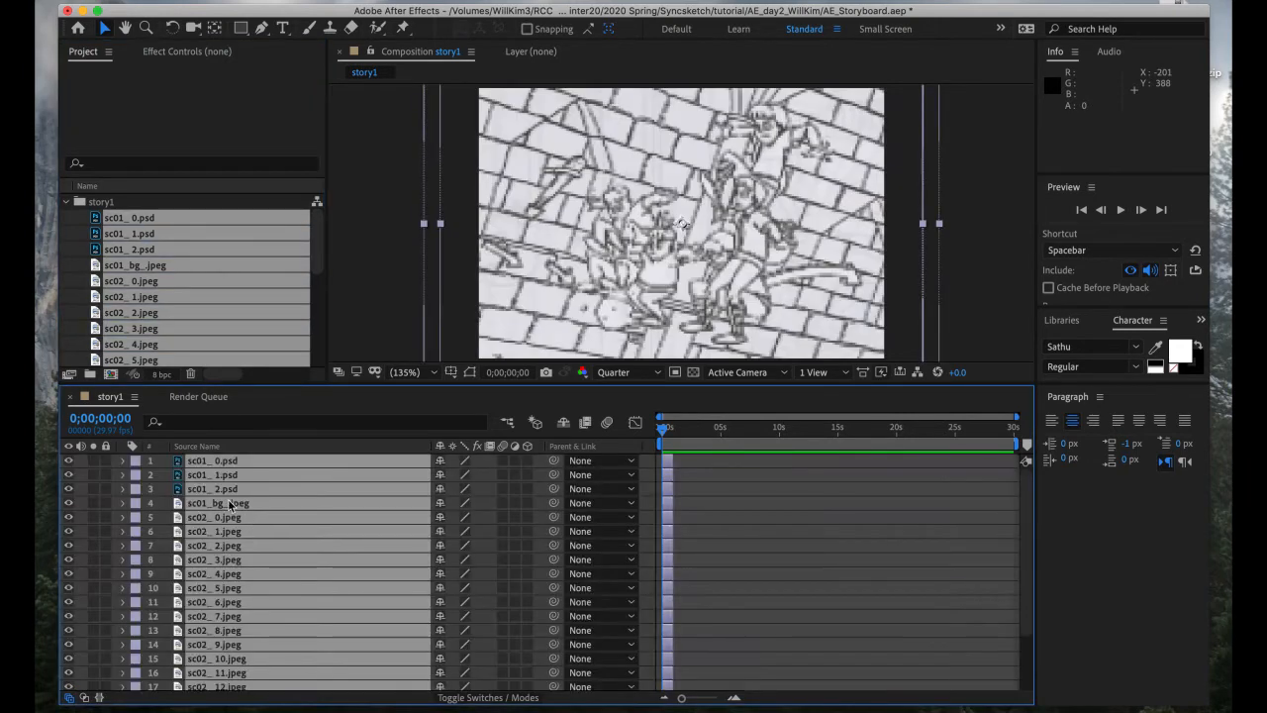
Set the composition preview resolution to Full, fit all storyboard layers to the composition frame, and deselect them
{"action": "left_click", "coordinate": [622, 375]}
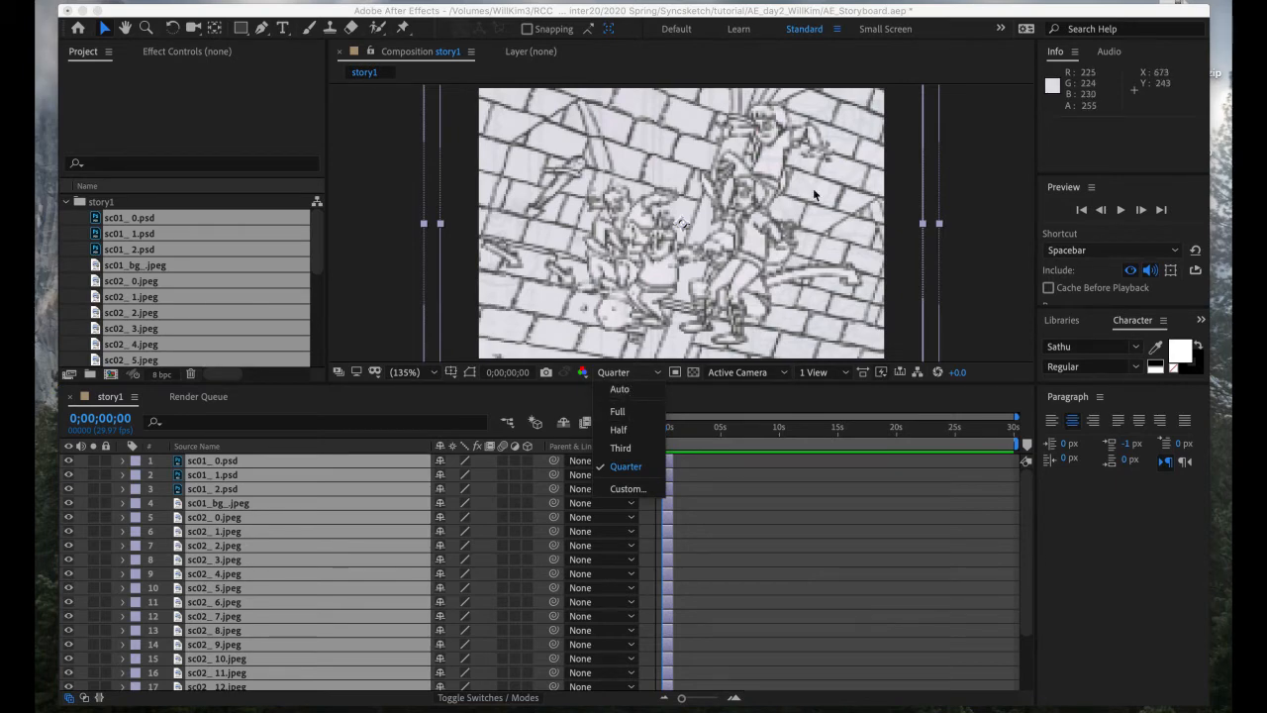
{"action": "left_click", "coordinate": [640, 412]}
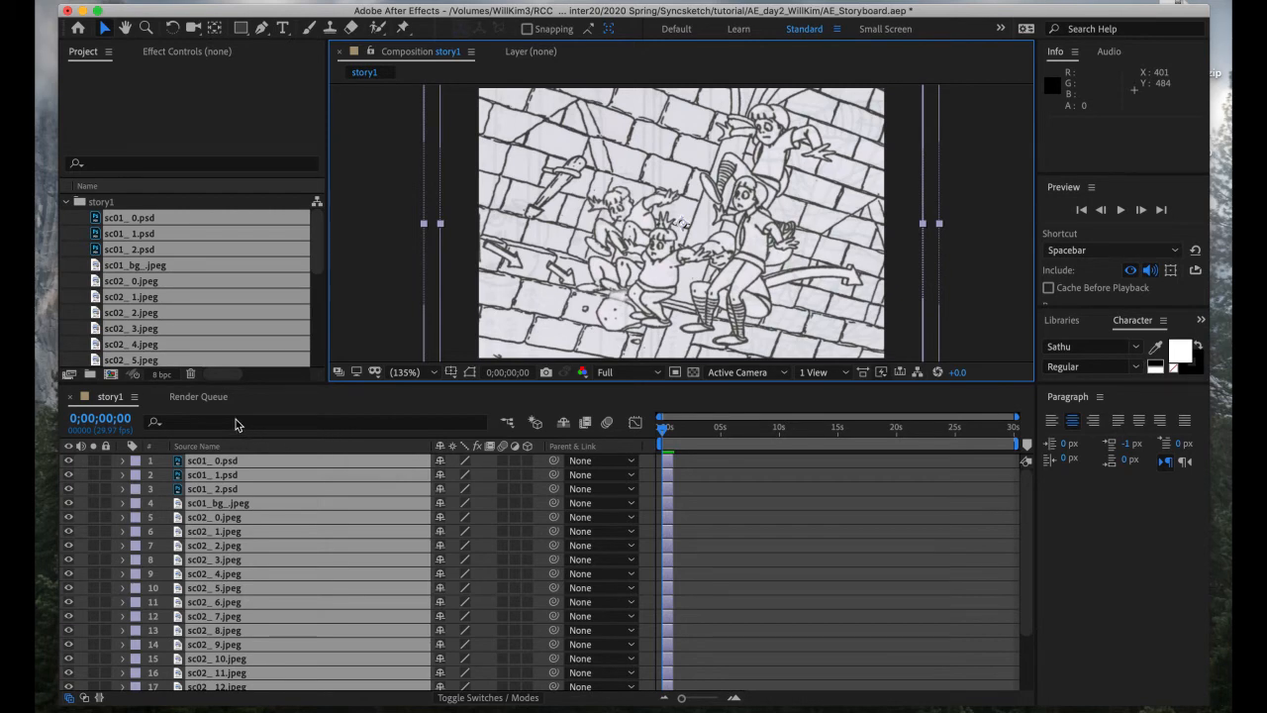
{"action": "key", "text": "super+alt+f"}
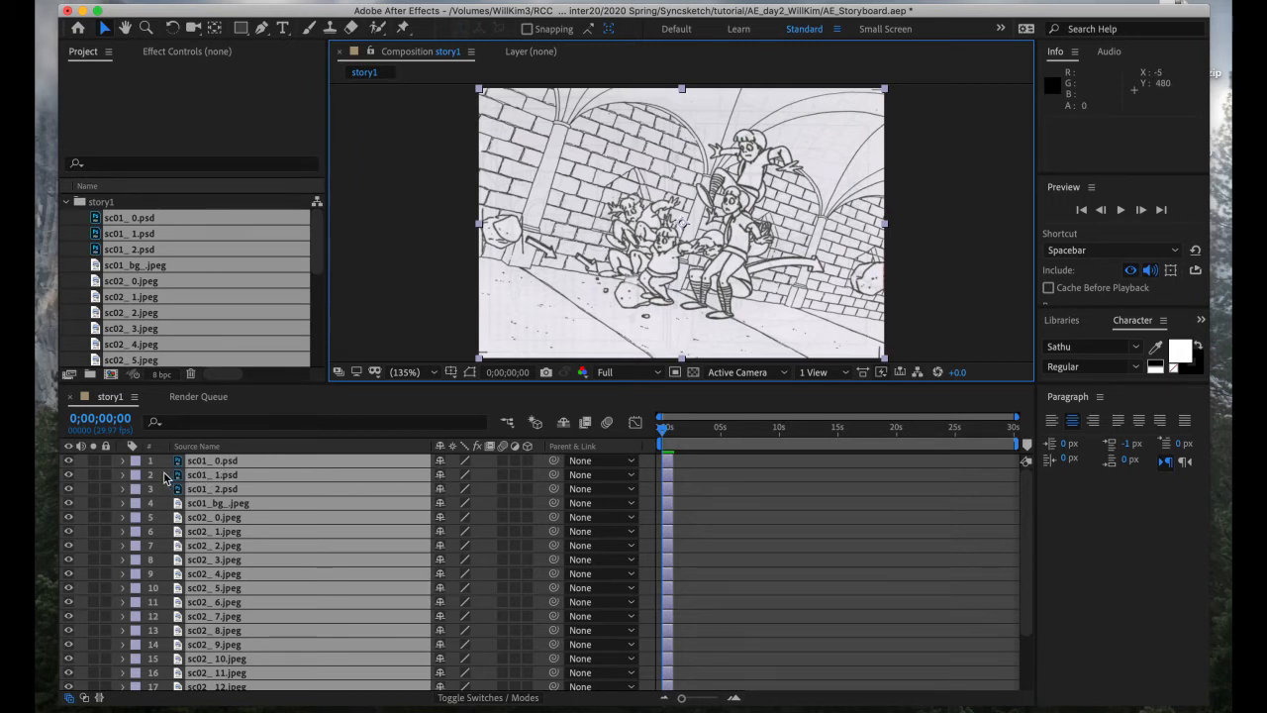
{"action": "key", "text": "F2"}
Enlarge the timeline area and sequence all layers from sc01_ 0.psd to sc02_ 17.jpeg with Sequence Layers, without overlap
{"action": "left_click", "coordinate": [242, 462]}
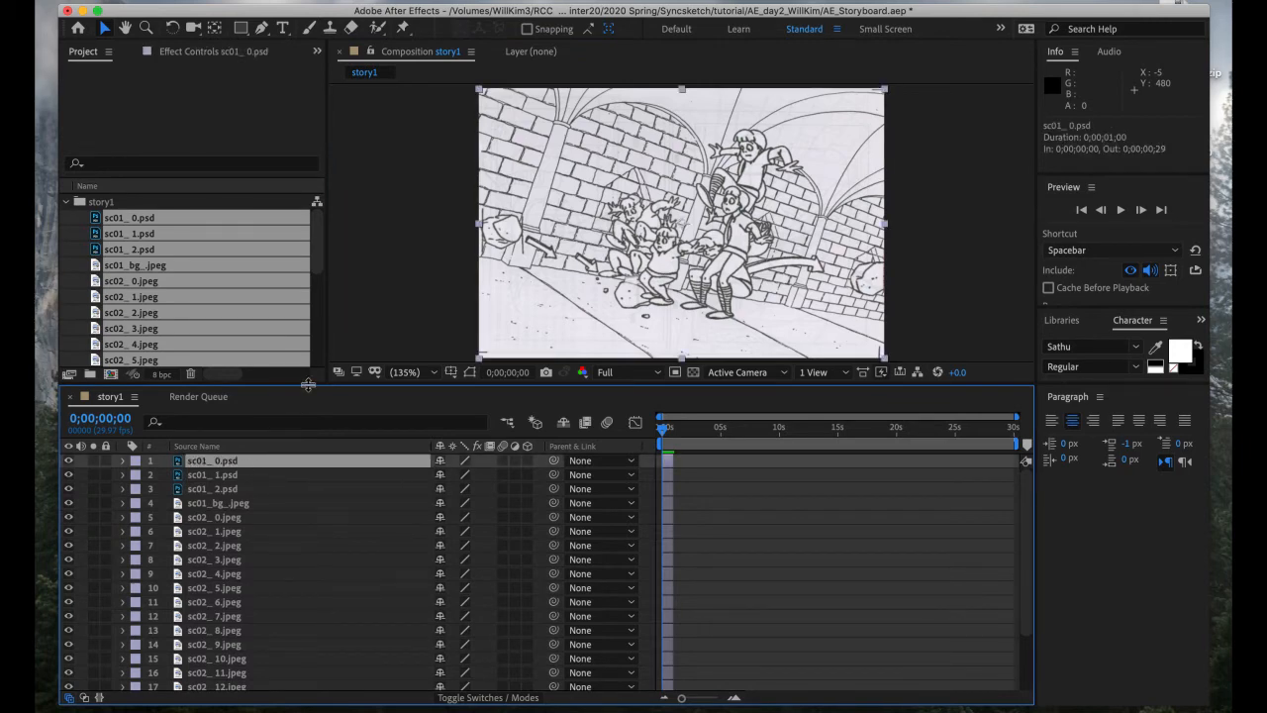
{"action": "left_click_drag", "start_coordinate": [307, 384], "coordinate": [309, 358]}
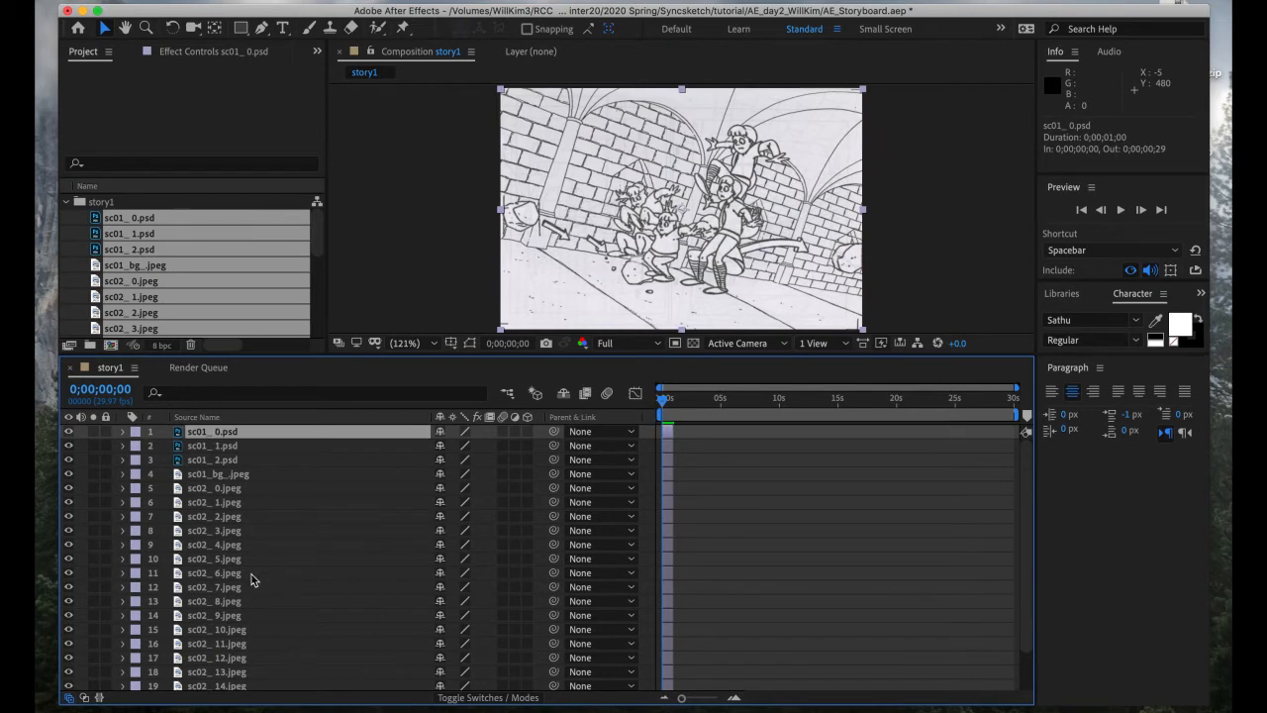
{"action": "scroll", "coordinate": [242, 587], "scroll_direction": "down", "scroll_amount": 1}
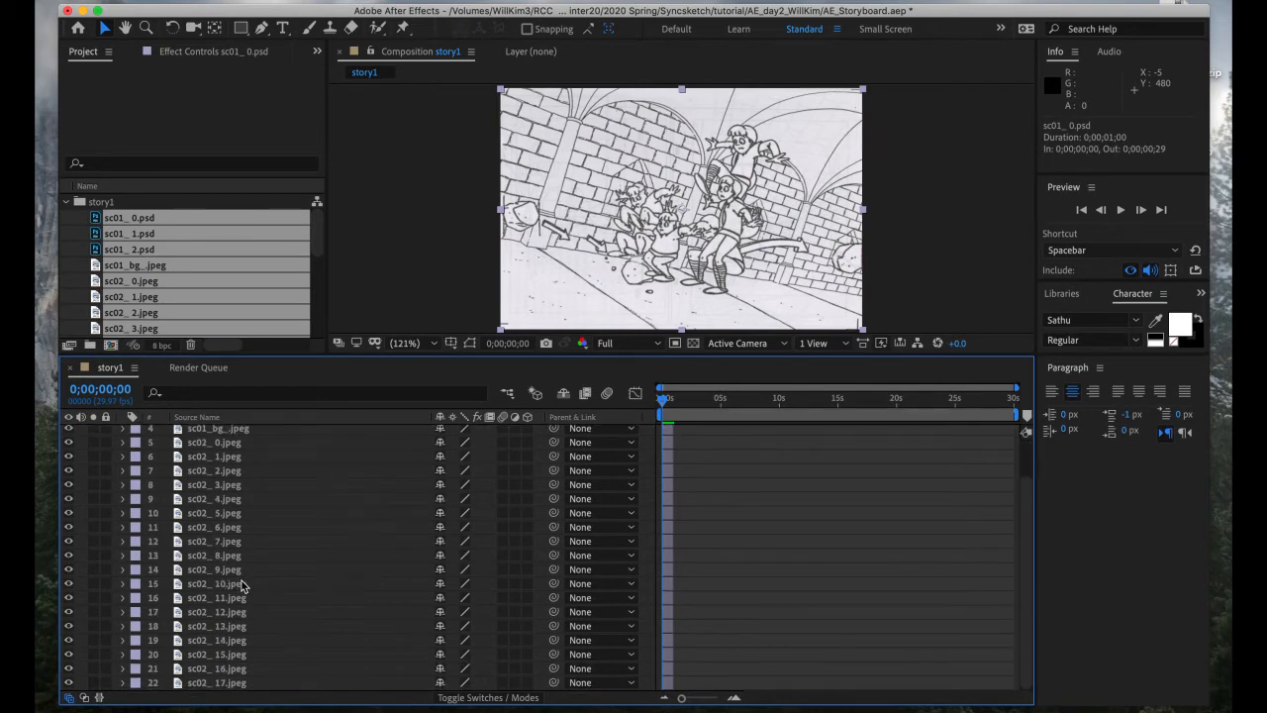
{"action": "left_click", "coordinate": [220, 683], "text": "shift"}
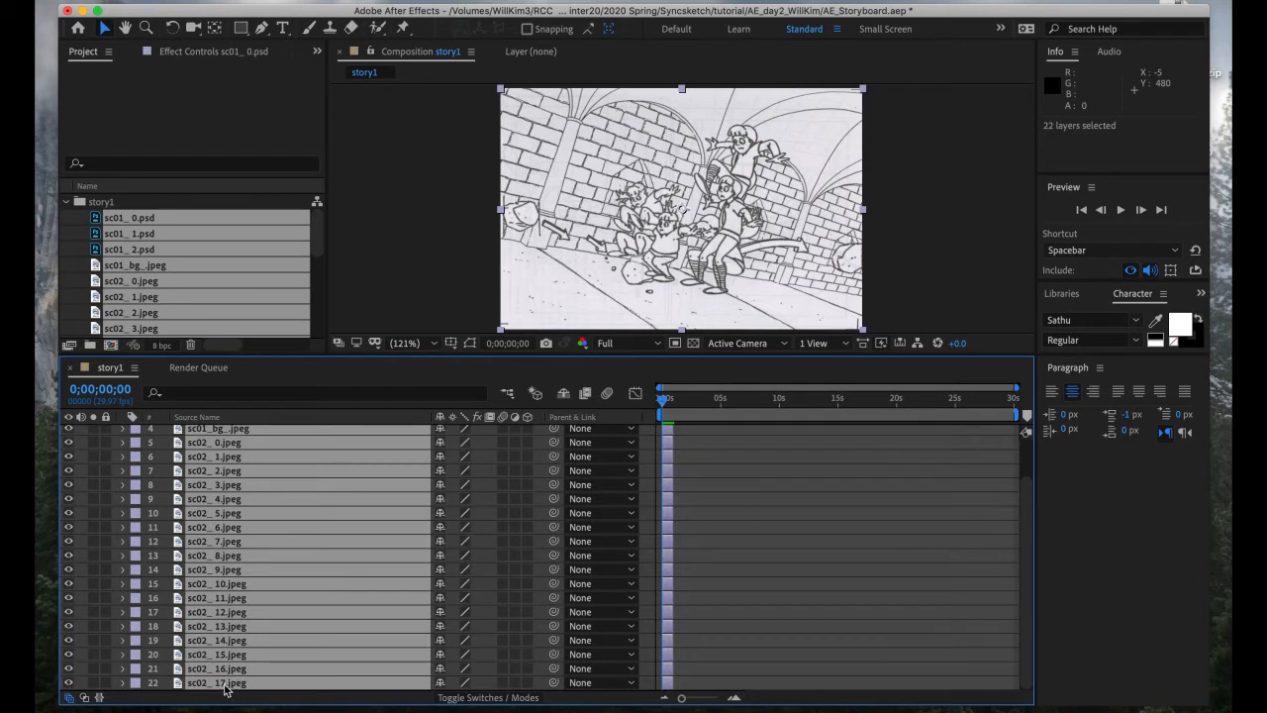
{"action": "right_click", "coordinate": [294, 529]}
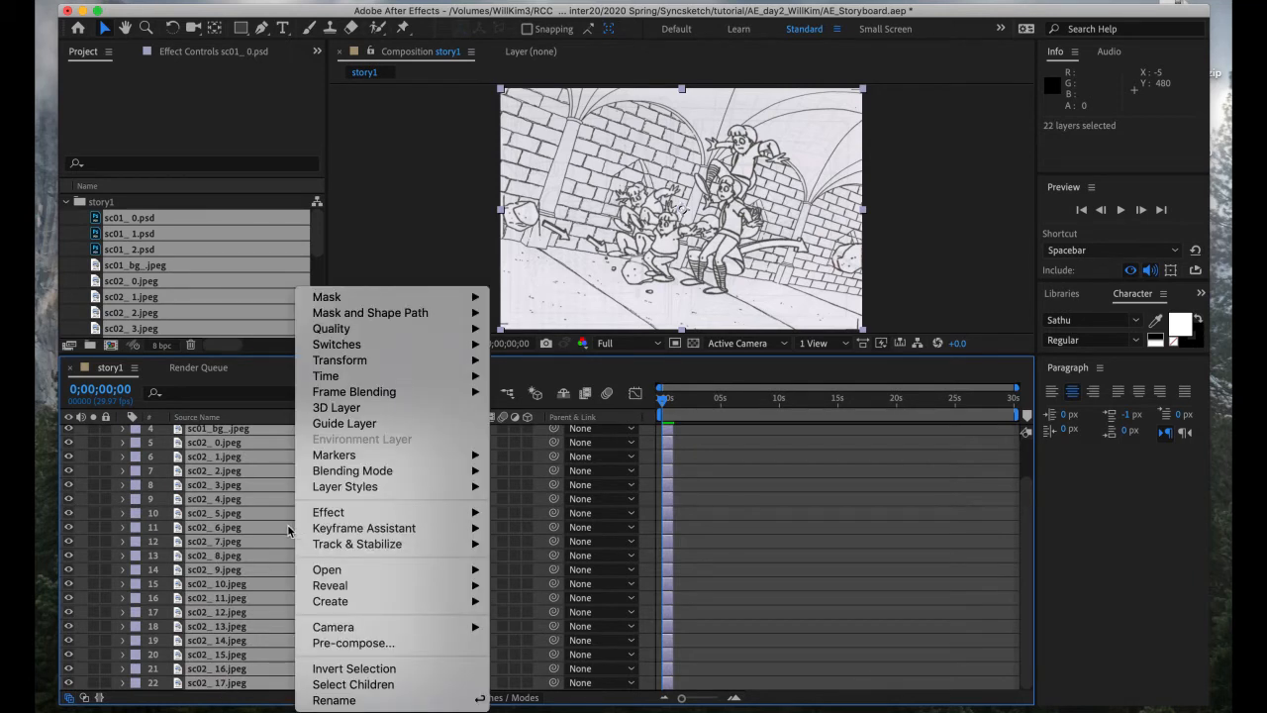
{"action": "mouse_move", "coordinate": [394, 532]}
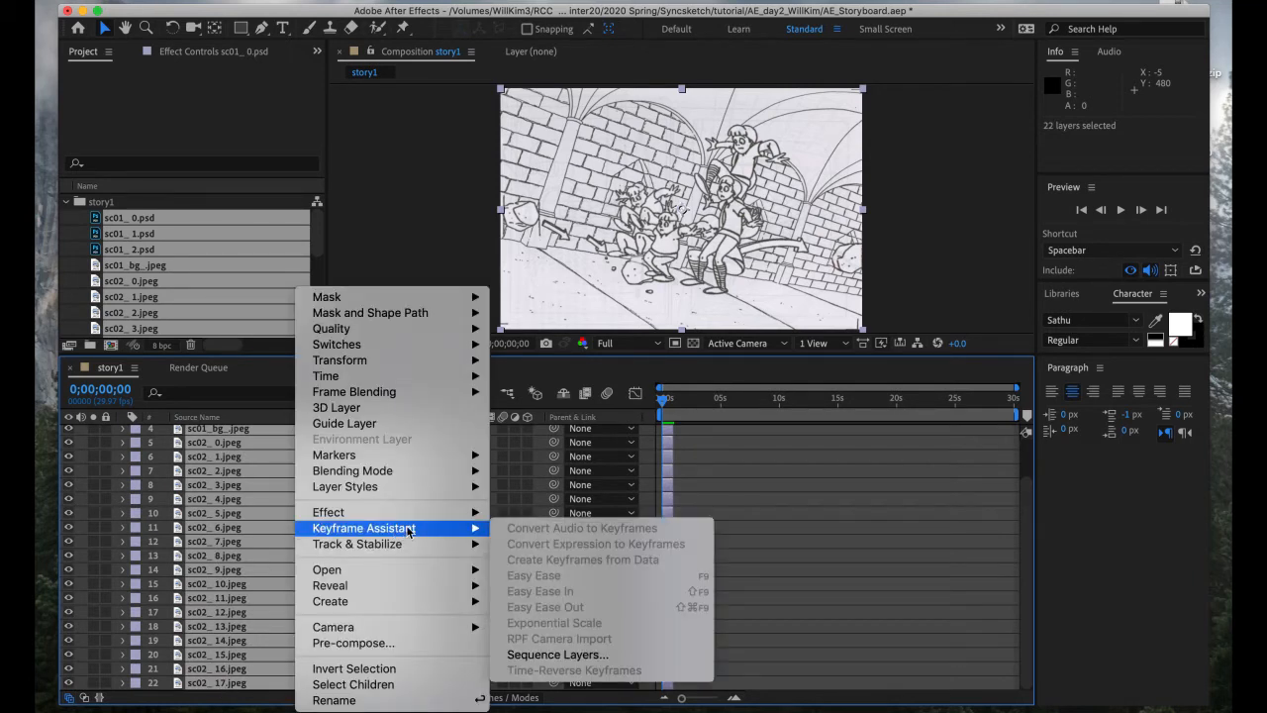
{"action": "left_click", "coordinate": [612, 660]}
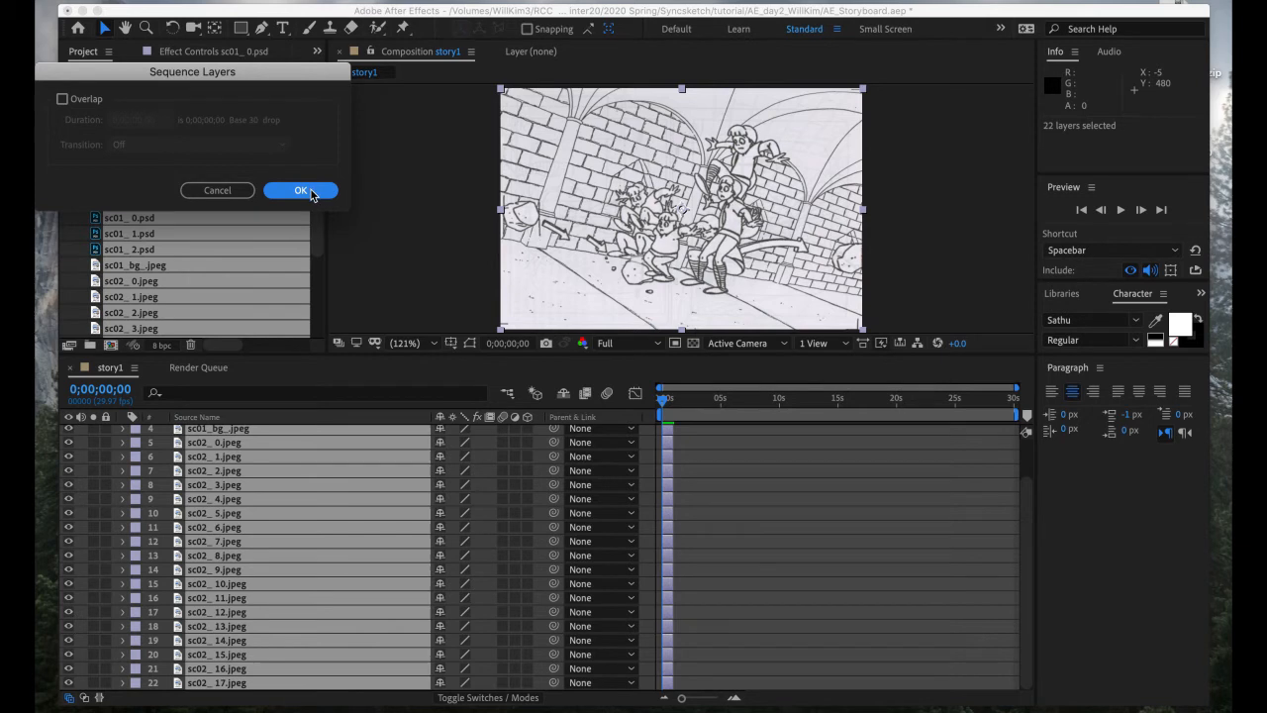
{"action": "left_click_drag", "start_coordinate": [271, 80], "coordinate": [511, 194]}
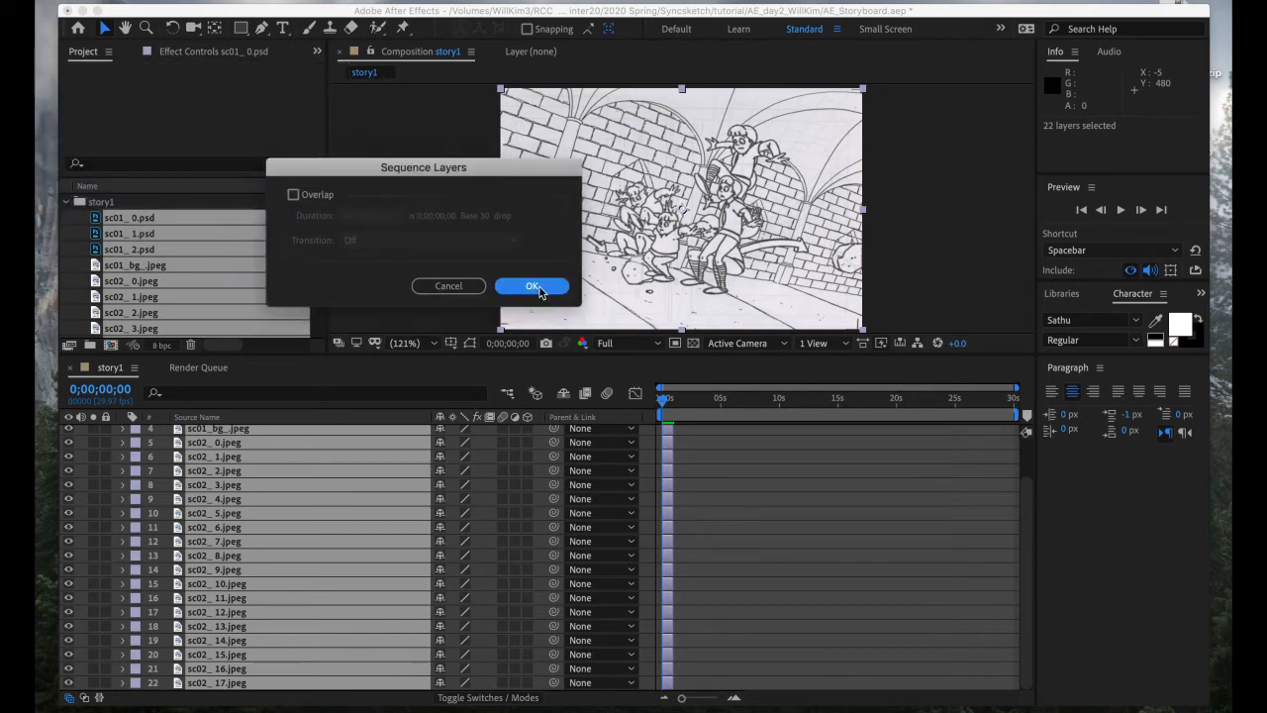
{"action": "left_click", "coordinate": [540, 287]}
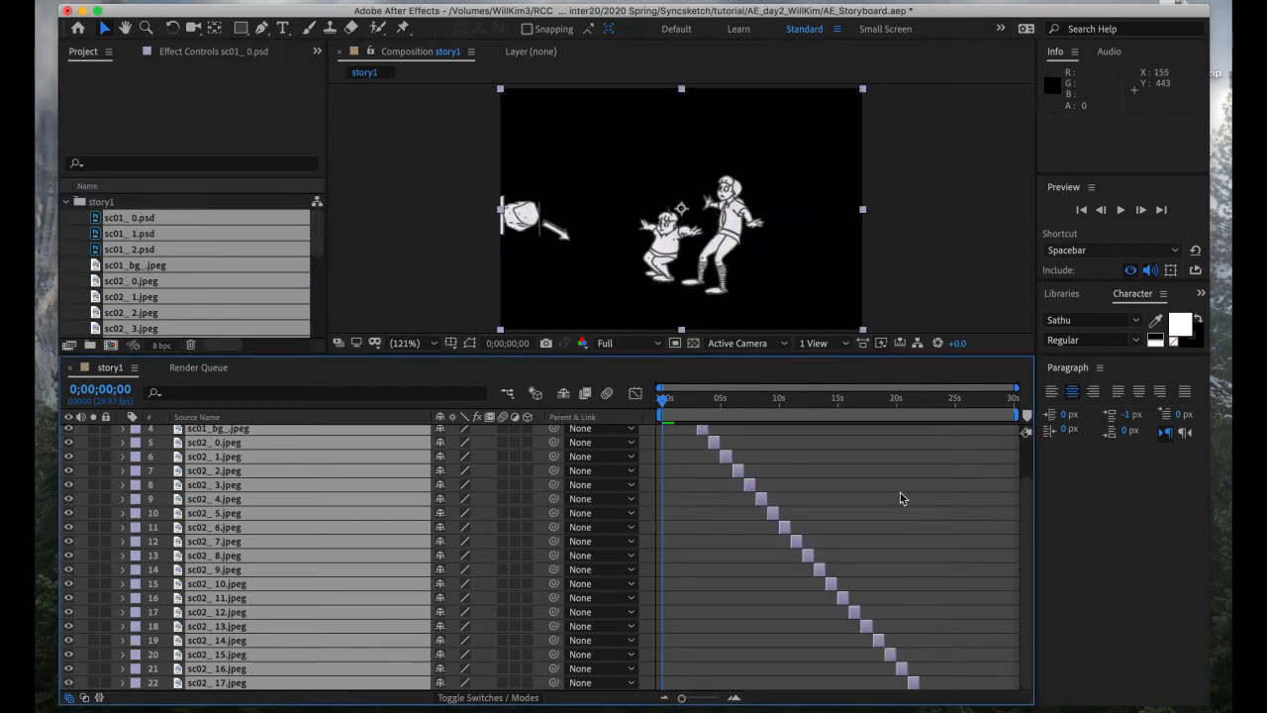
Play the sequenced storyboard from the start, scrub back through the sc01 shots, and deselect all layers
{"action": "scroll", "coordinate": [859, 500], "scroll_direction": "up", "scroll_amount": 2}
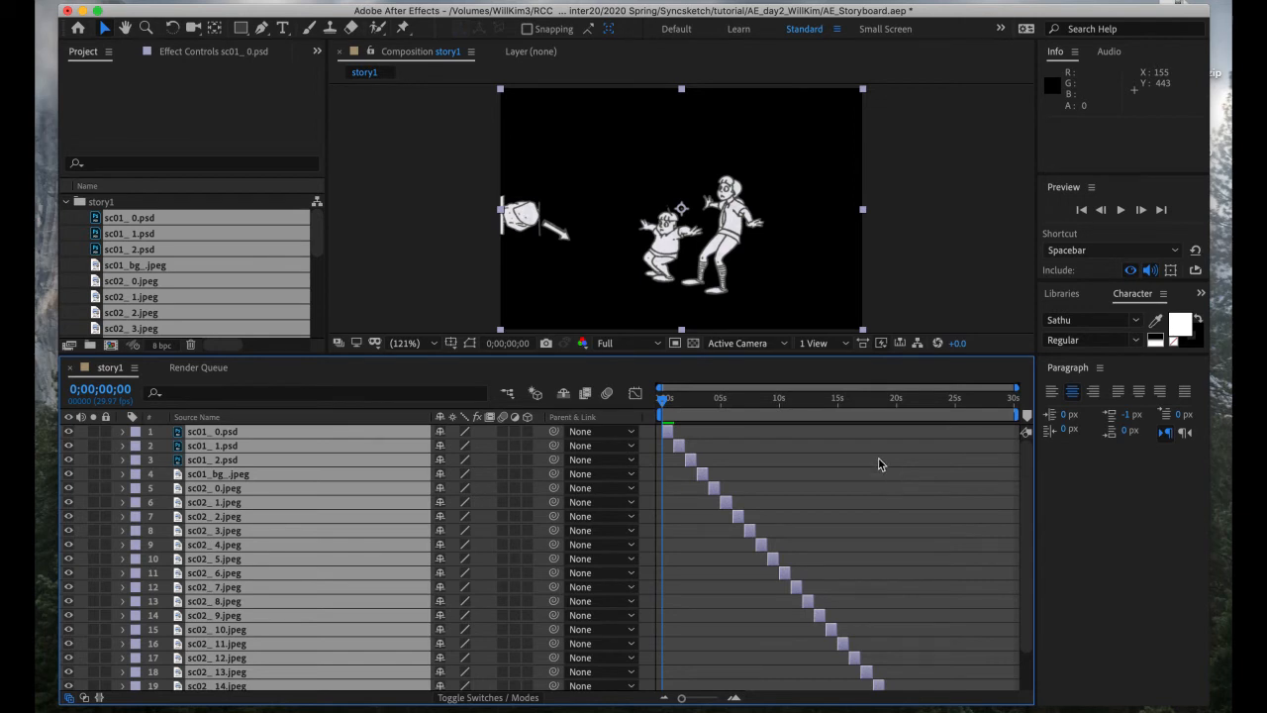
{"action": "key", "text": "space"}
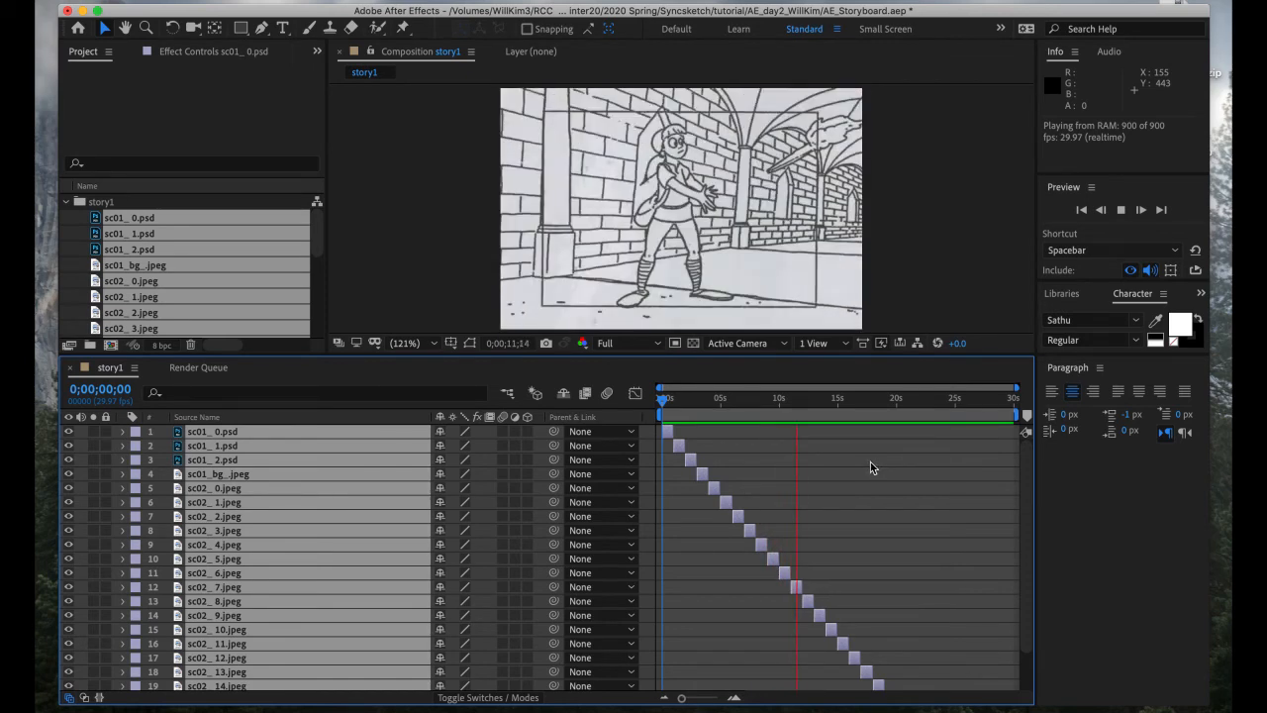
{"action": "key", "text": "space"}
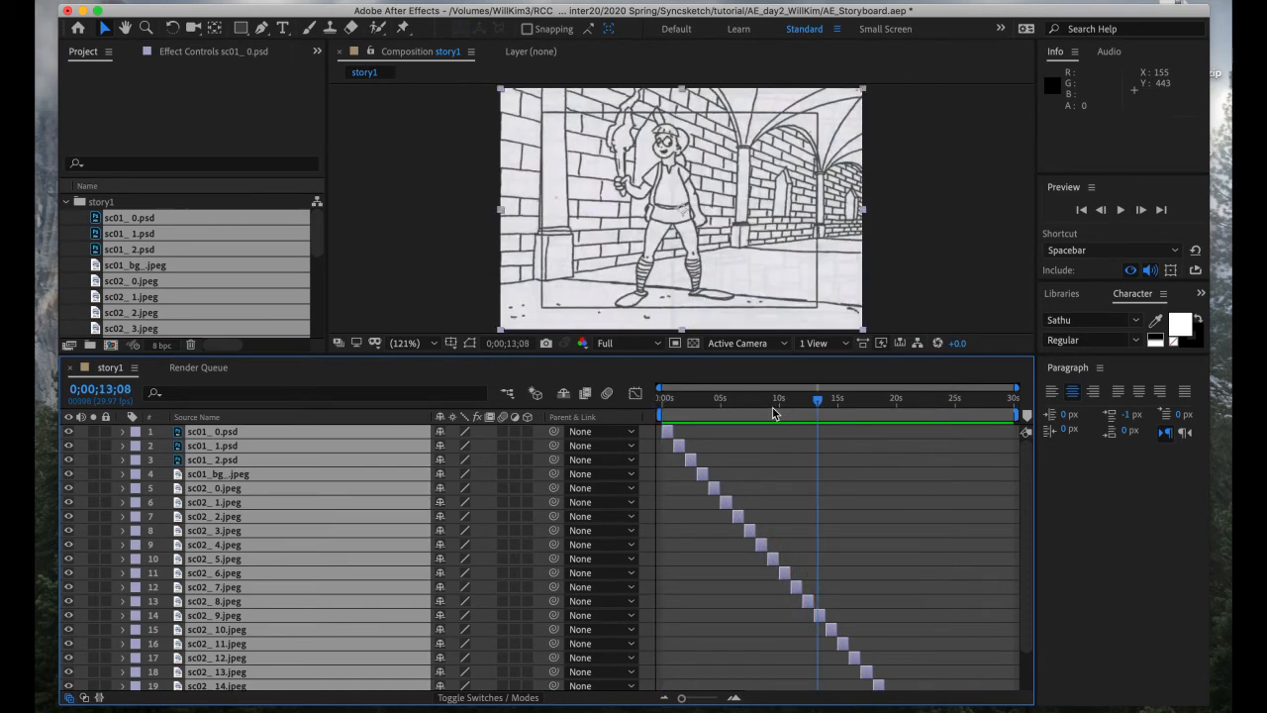
{"action": "left_click_drag", "start_coordinate": [793, 408], "coordinate": [717, 433]}
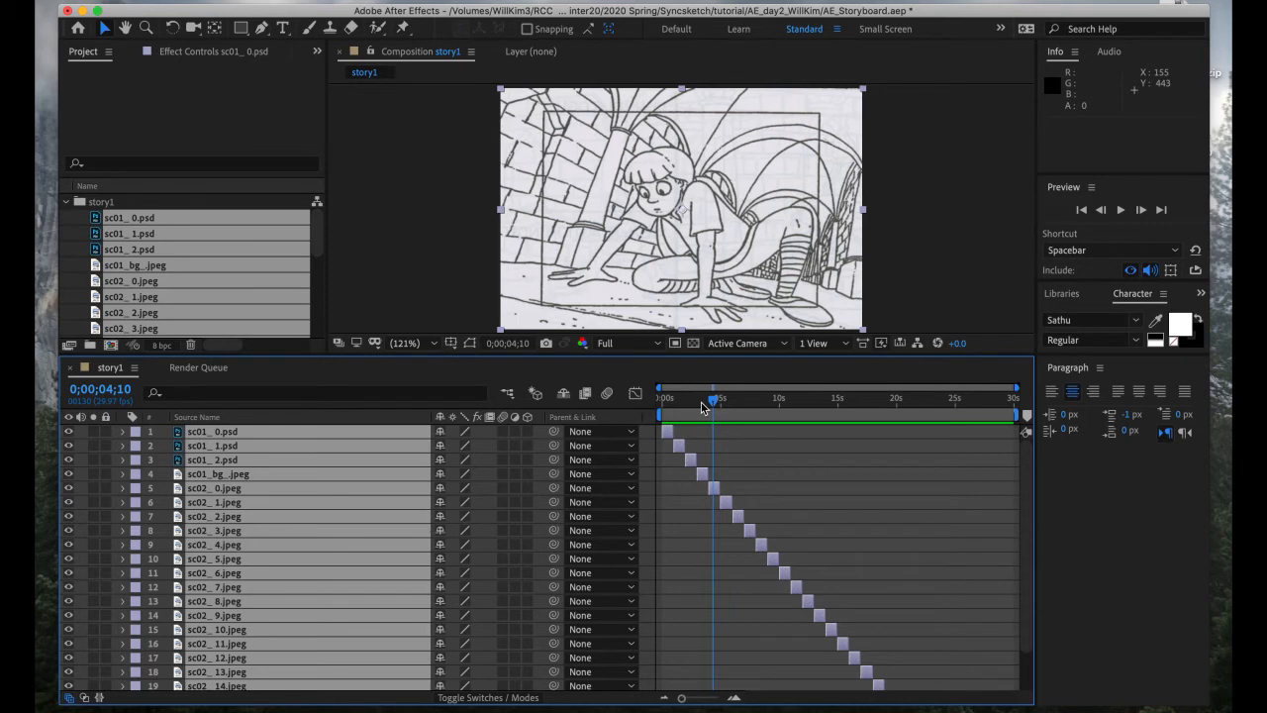
{"action": "left_click", "coordinate": [670, 400]}
{"action": "left_click_drag", "start_coordinate": [672, 403], "coordinate": [703, 406]}
{"action": "left_click", "coordinate": [660, 523]}
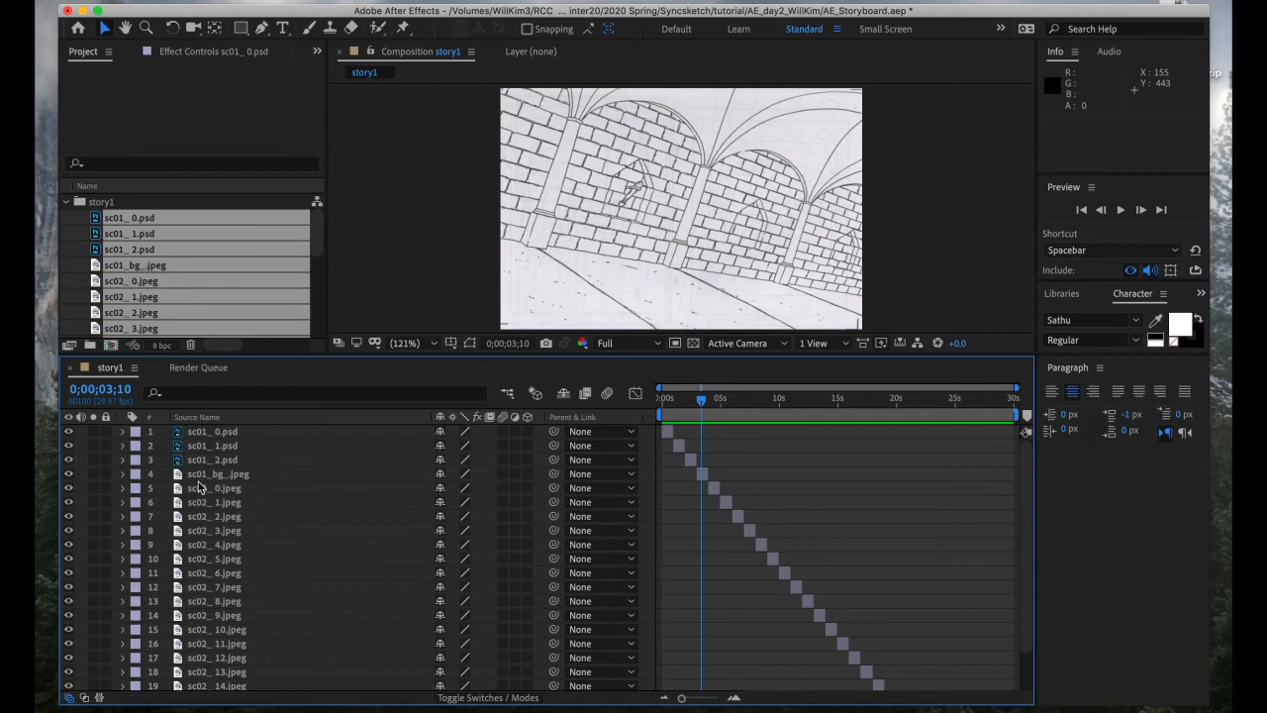
Play the animatic from 0;00;10;09 and scrub through the middle sc02 shots to check their order and timing
{"action": "mouse_move", "coordinate": [696, 404]}
{"action": "left_mouse_down"}
{"action": "mouse_move", "coordinate": [675, 412]}
{"action": "mouse_move", "coordinate": [762, 427]}
{"action": "mouse_move", "coordinate": [776, 406]}
{"action": "mouse_move", "coordinate": [787, 440]}
{"action": "mouse_move", "coordinate": [837, 440]}
{"action": "mouse_move", "coordinate": [811, 446]}
{"action": "mouse_move", "coordinate": [901, 435]}
{"action": "mouse_move", "coordinate": [858, 458]}
{"action": "mouse_move", "coordinate": [783, 460]}
{"action": "left_mouse_up"}
{"action": "key", "text": "space"}
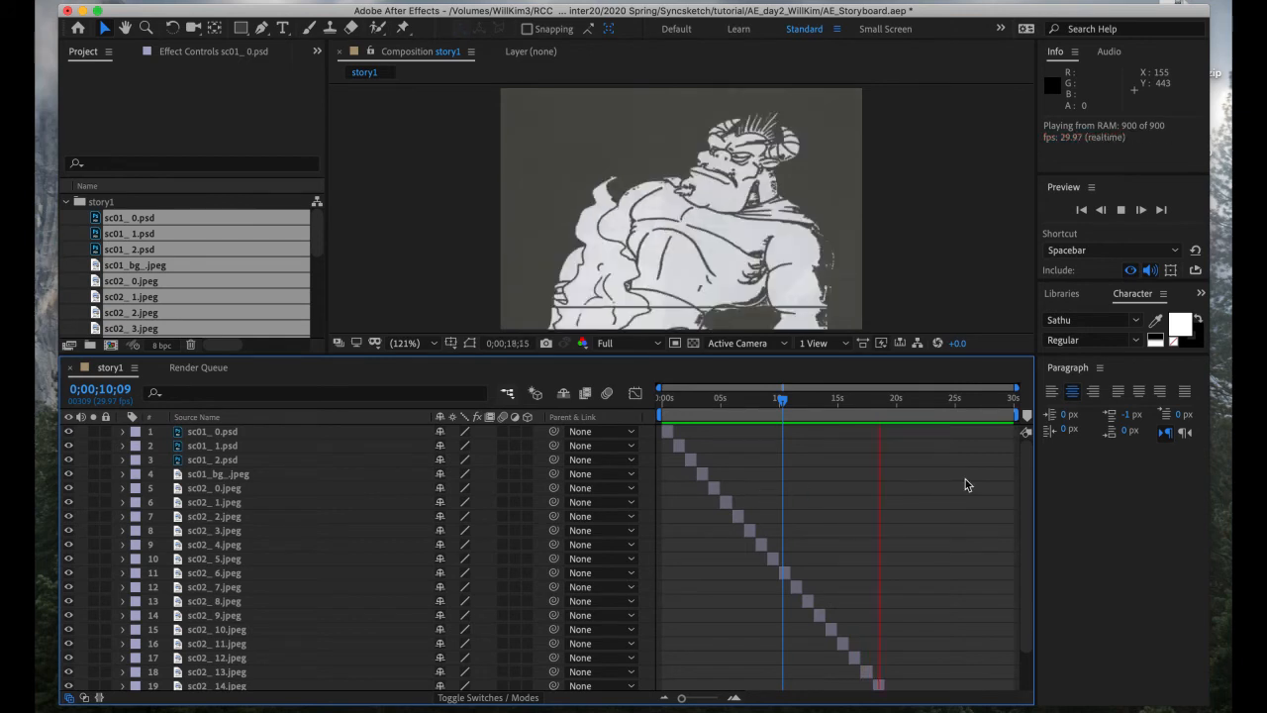
{"action": "key", "text": "space"}
{"action": "left_click_drag", "start_coordinate": [885, 401], "coordinate": [880, 406]}
{"action": "left_click_drag", "start_coordinate": [859, 408], "coordinate": [813, 405]}
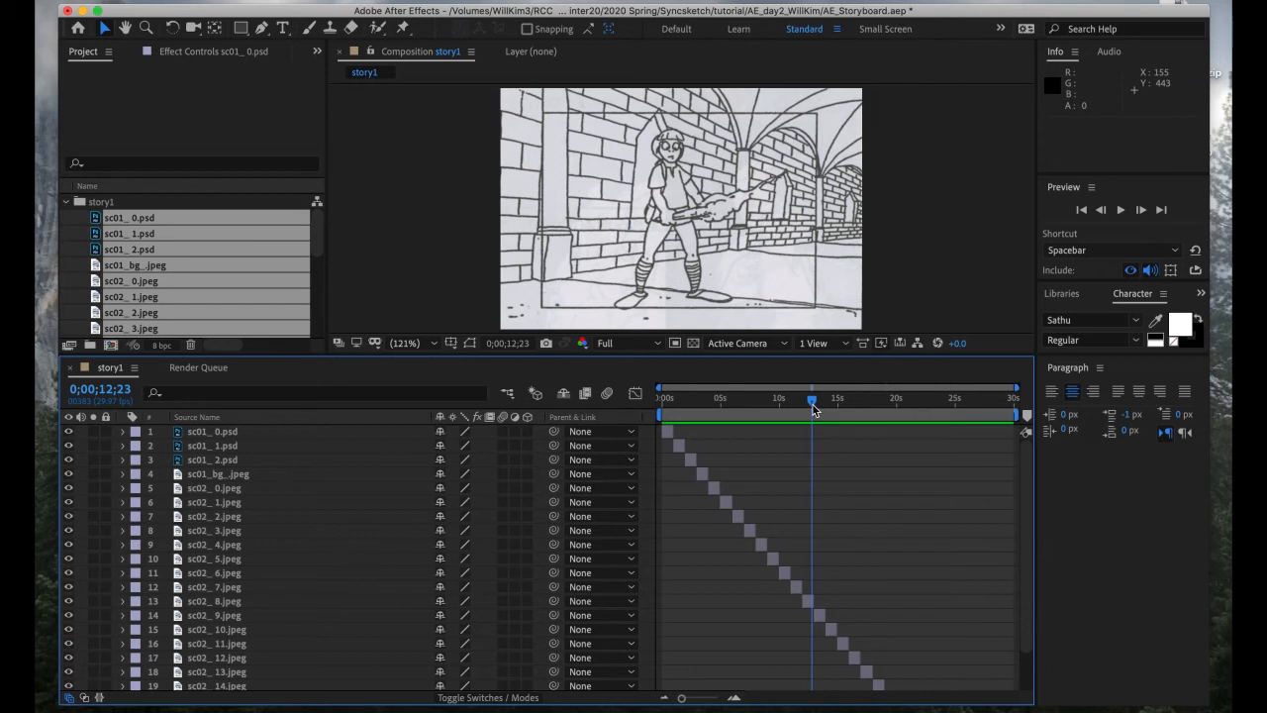
{"action": "left_click_drag", "start_coordinate": [812, 403], "coordinate": [839, 402]}
Check the last layers of the sequence and return the current time to 0;00;00;00
{"action": "scroll", "coordinate": [902, 500], "scroll_direction": "down", "scroll_amount": 3}
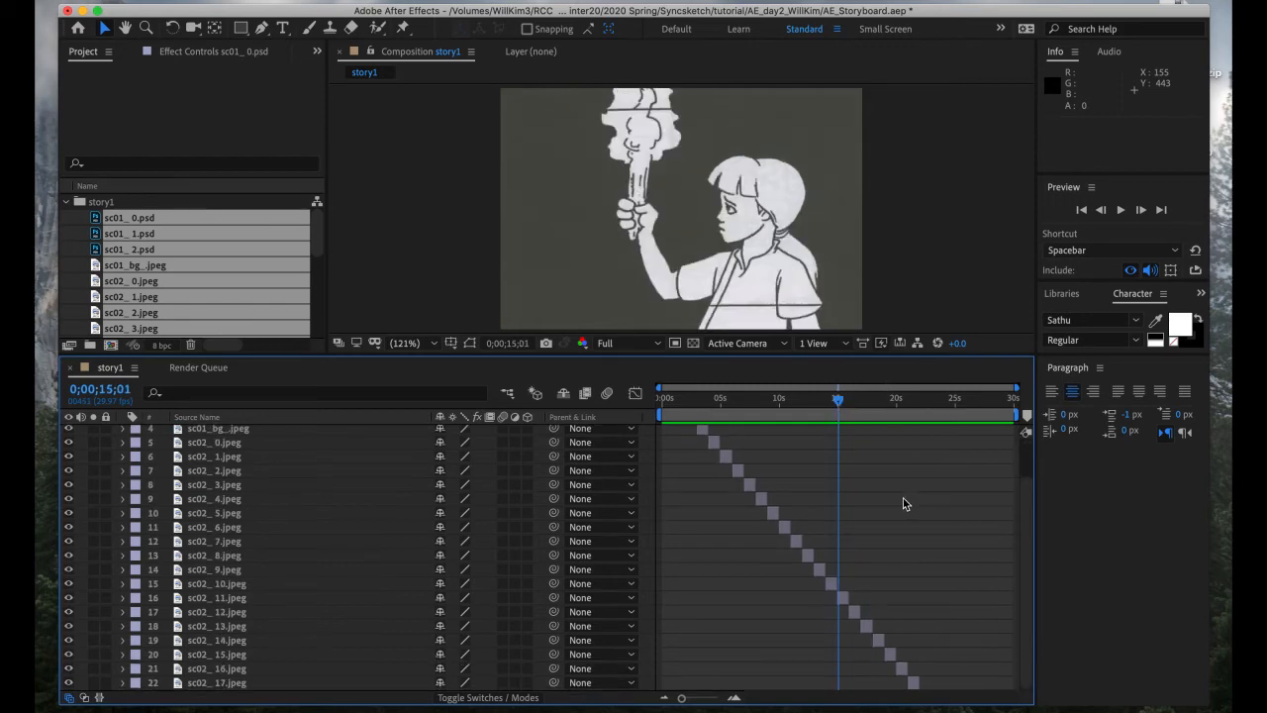
{"action": "left_click_drag", "start_coordinate": [877, 402], "coordinate": [644, 426]}
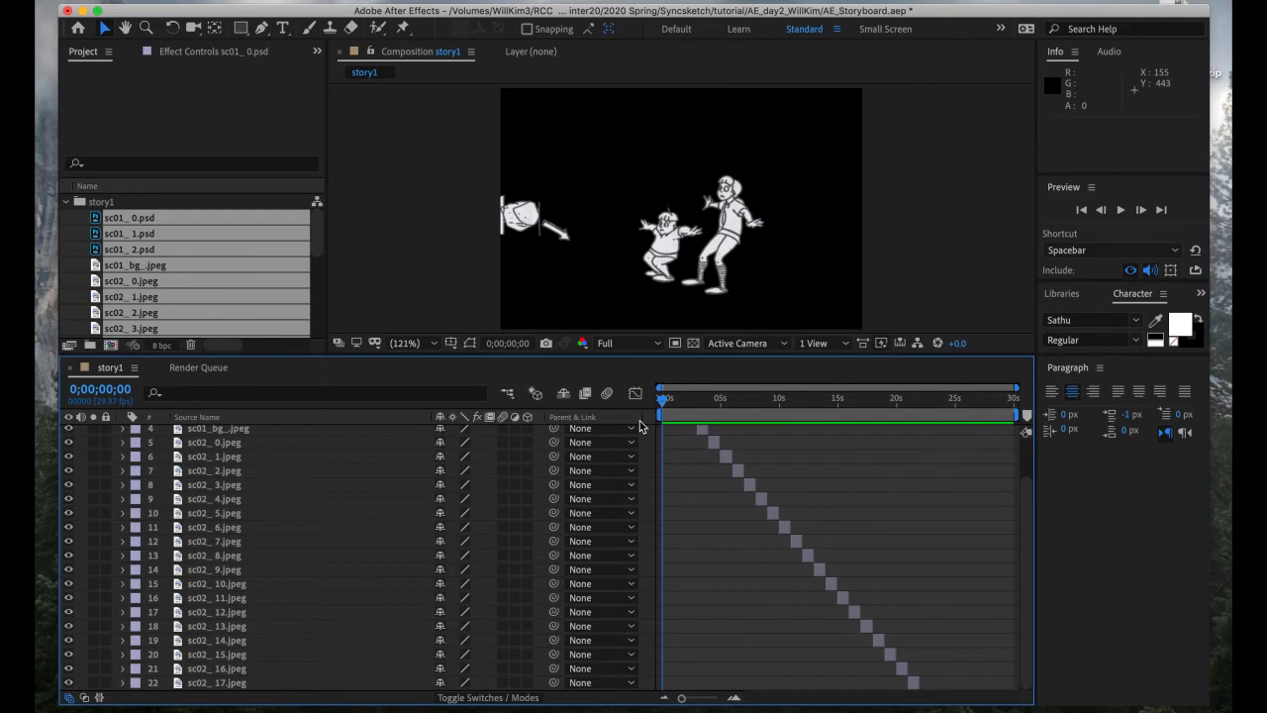
{"action": "scroll", "coordinate": [853, 445], "scroll_direction": "up", "scroll_amount": 3}
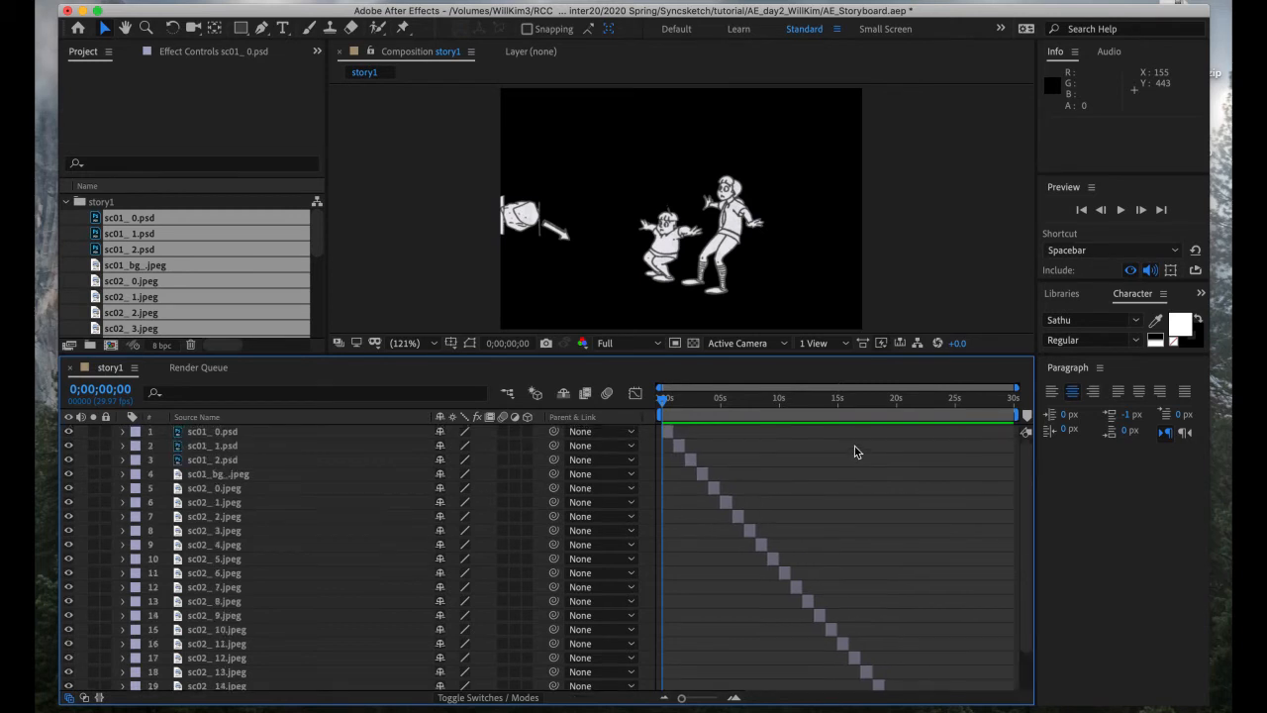
Preview the opening sc01 shots from the start of the animatic and return the current time to 0;00;00;00
{"action": "left_click", "coordinate": [670, 406]}
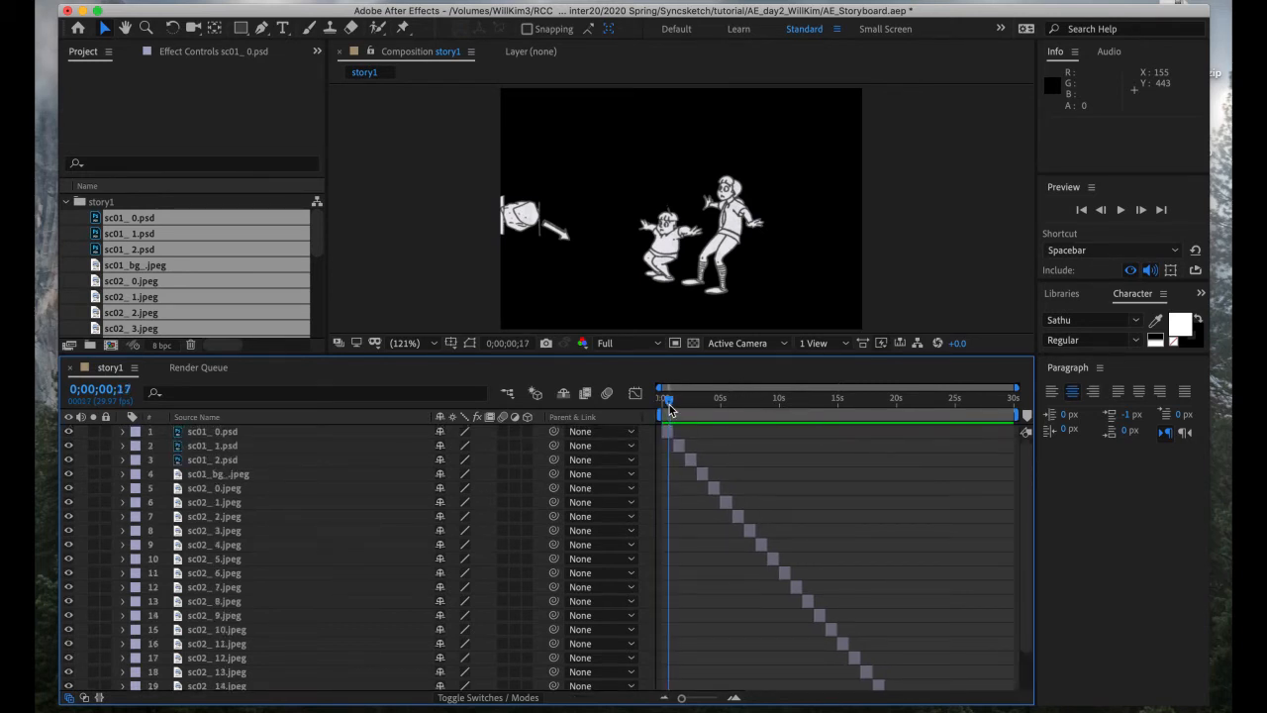
{"action": "key", "text": "space"}
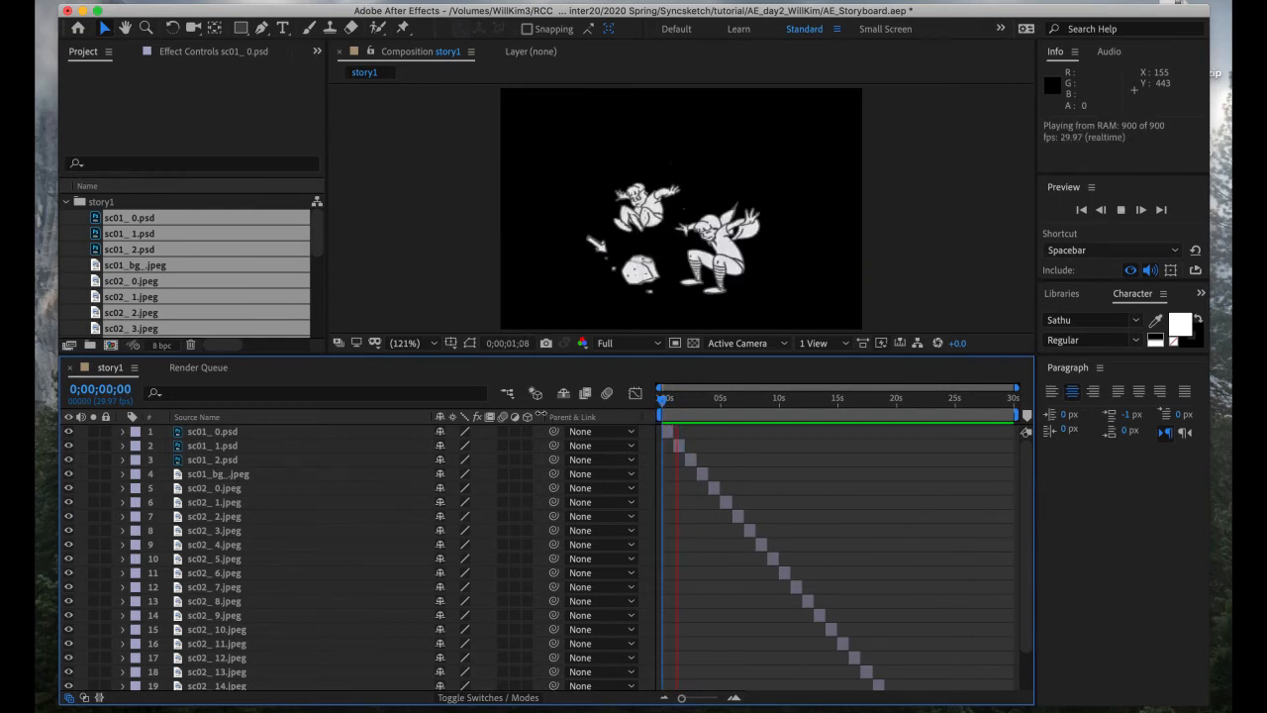
{"action": "left_click", "coordinate": [674, 414]}
{"action": "left_click_drag", "start_coordinate": [675, 414], "coordinate": [657, 417]}
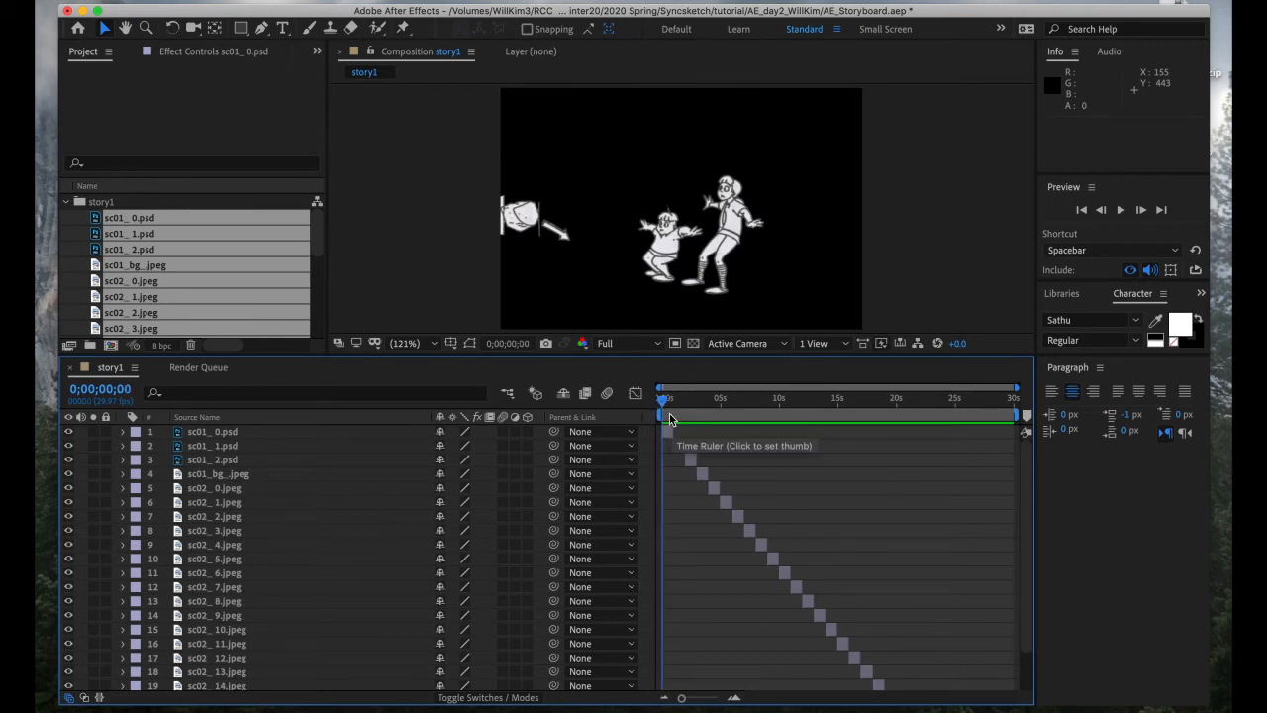
Examine the first layer bars at several timeline scales, from the whole composition down to individual frames
{"action": "key", "text": "equal"}
{"action": "key", "text": "equal"}
{"action": "key", "text": "equal"}
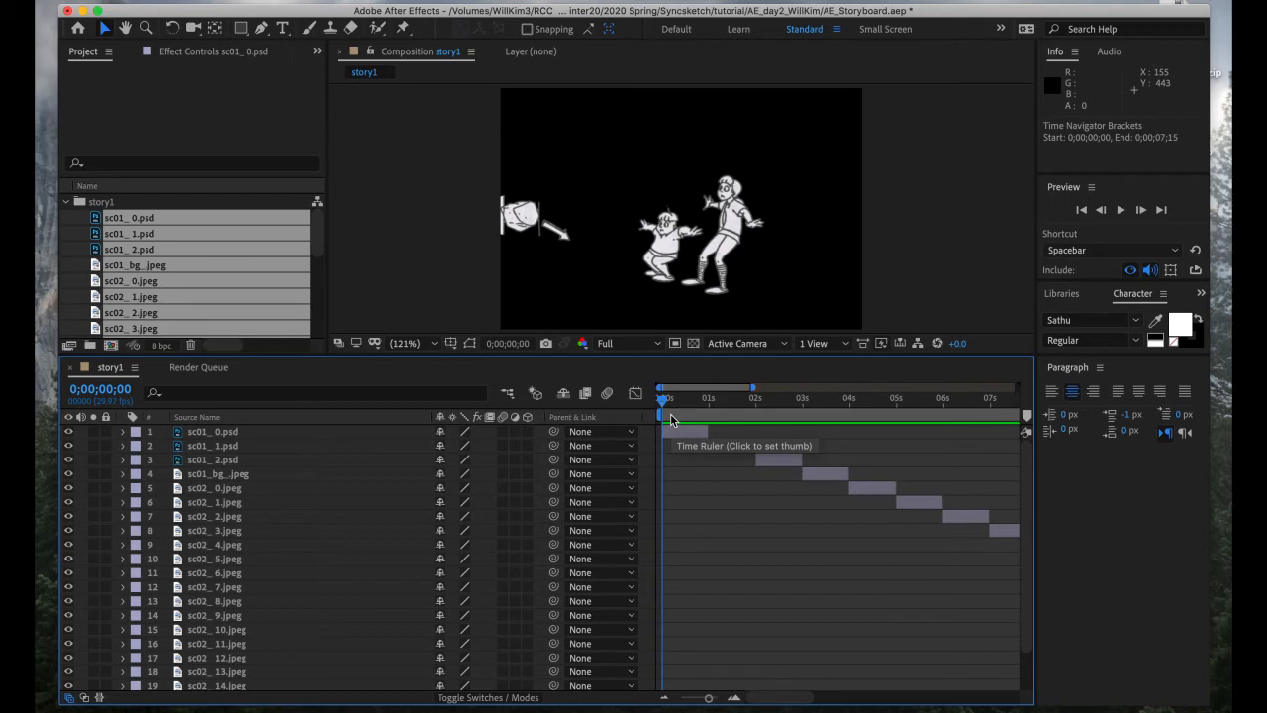
{"action": "key", "text": "equal"}
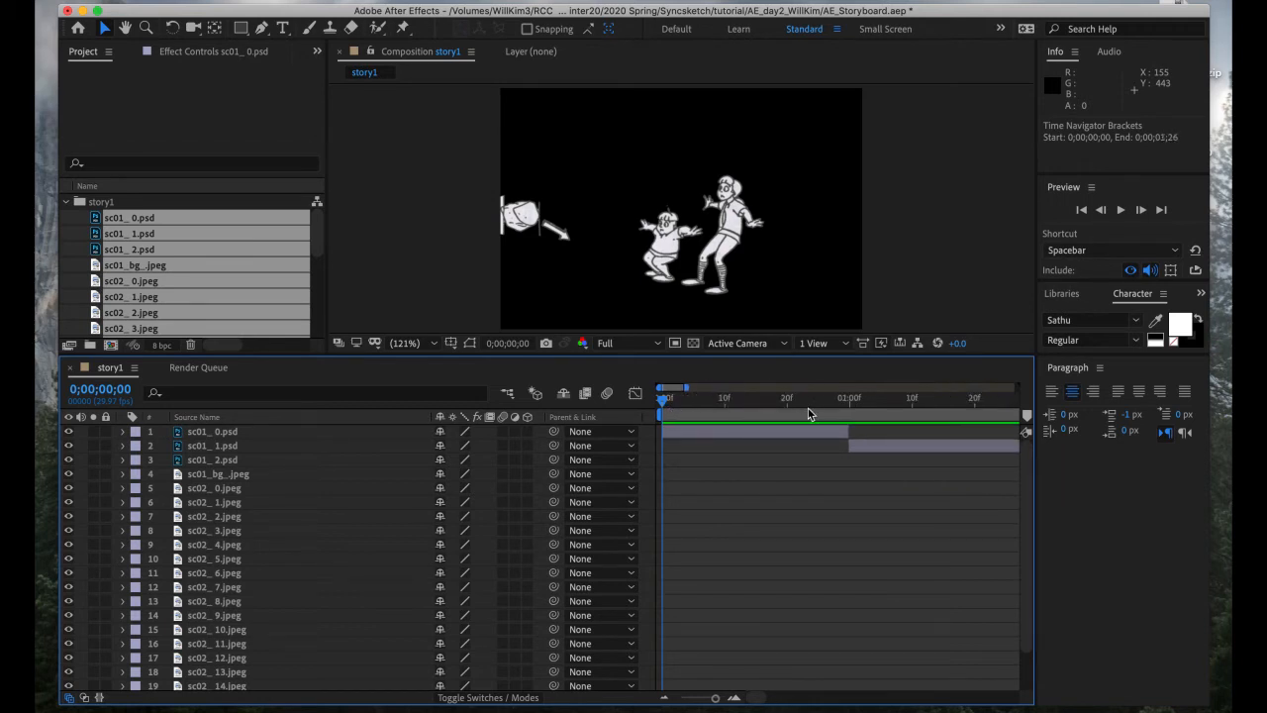
{"action": "key", "text": "minus"}
{"action": "key", "text": "minus"}
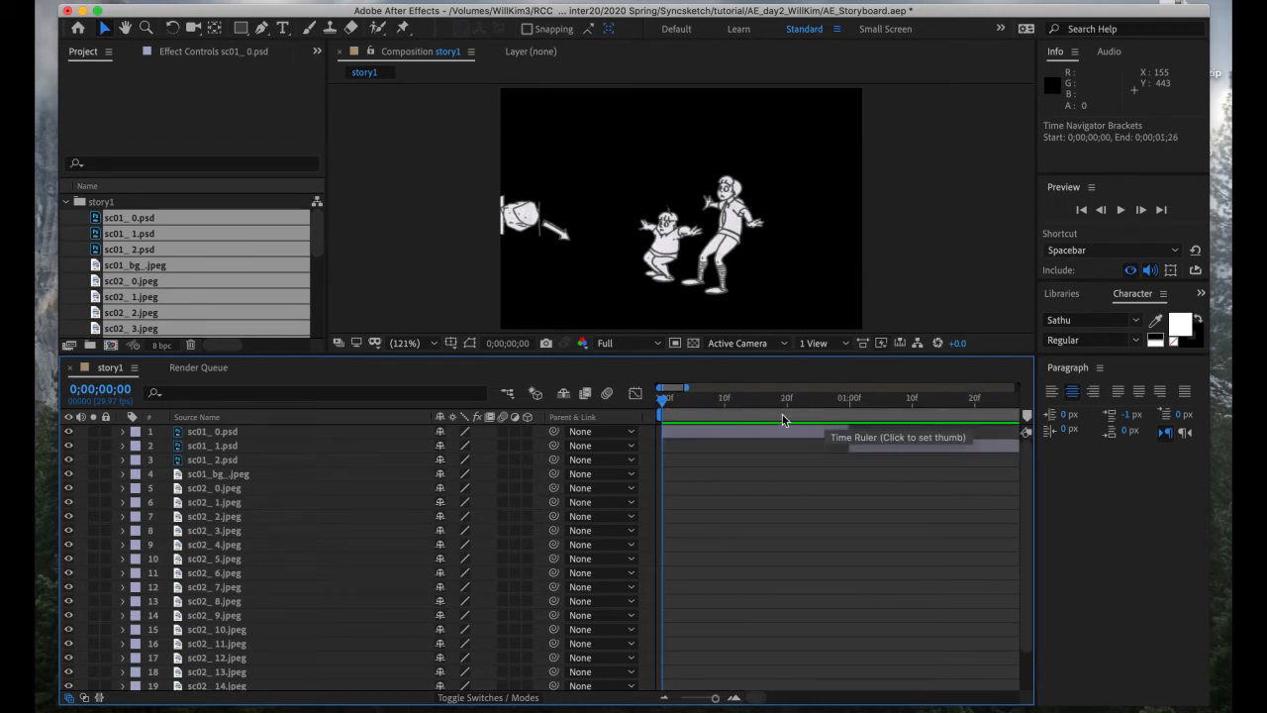
{"action": "key", "text": "minus"}
{"action": "key", "text": "minus"}
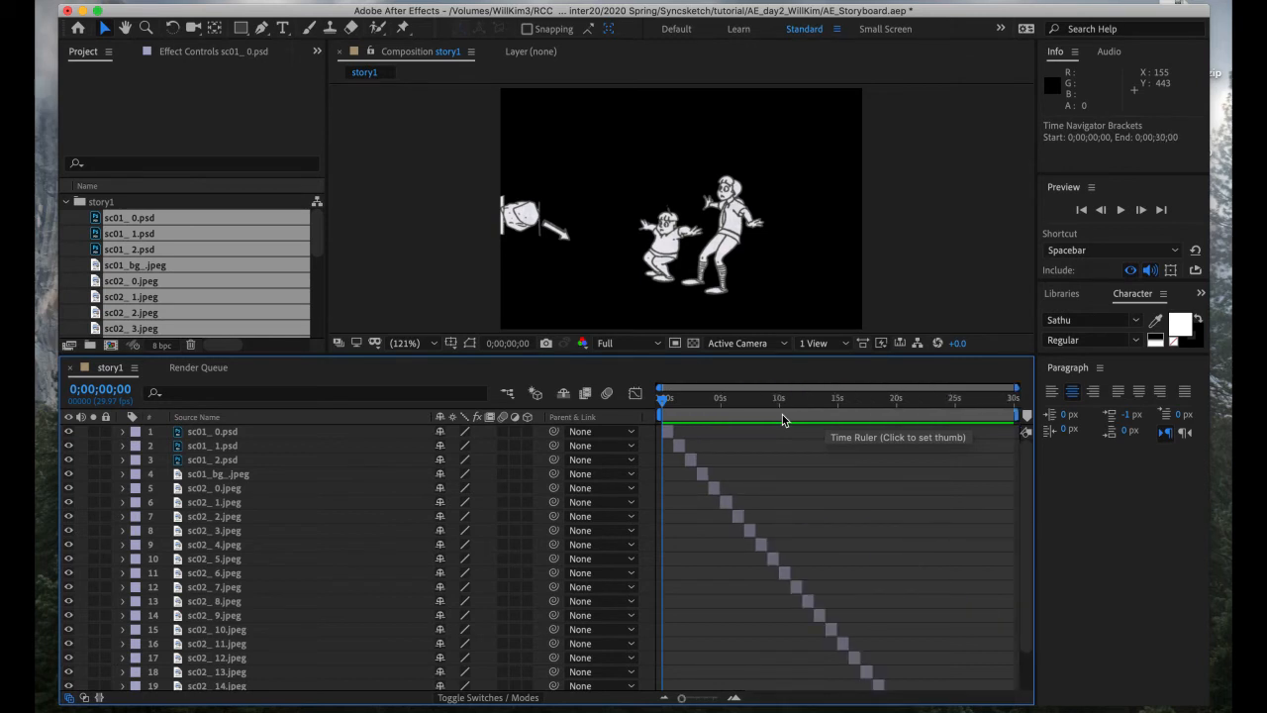
{"action": "key", "text": "equal"}
{"action": "key", "text": "equal"}
{"action": "key", "text": "equal"}
{"action": "key", "text": "equal"}
{"action": "key", "text": "equal"}
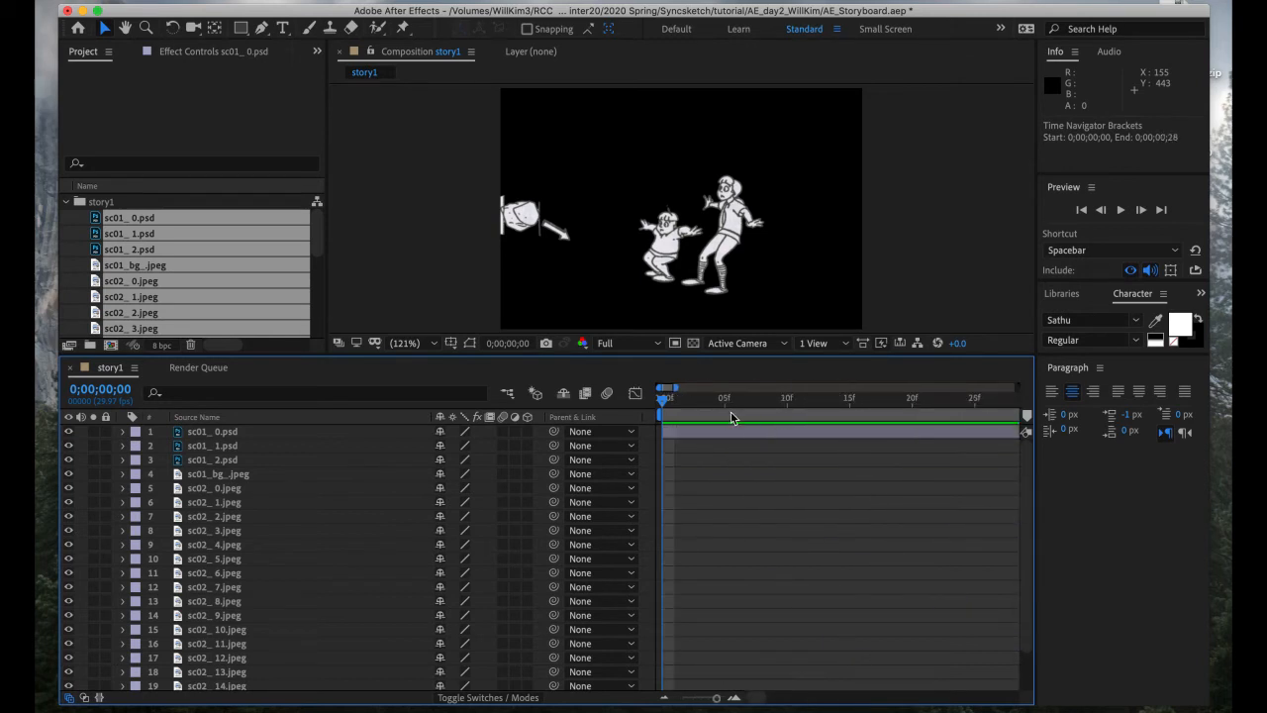
{"action": "key", "text": "minus"}
{"action": "key", "text": "minus"}
{"action": "key", "text": "minus"}
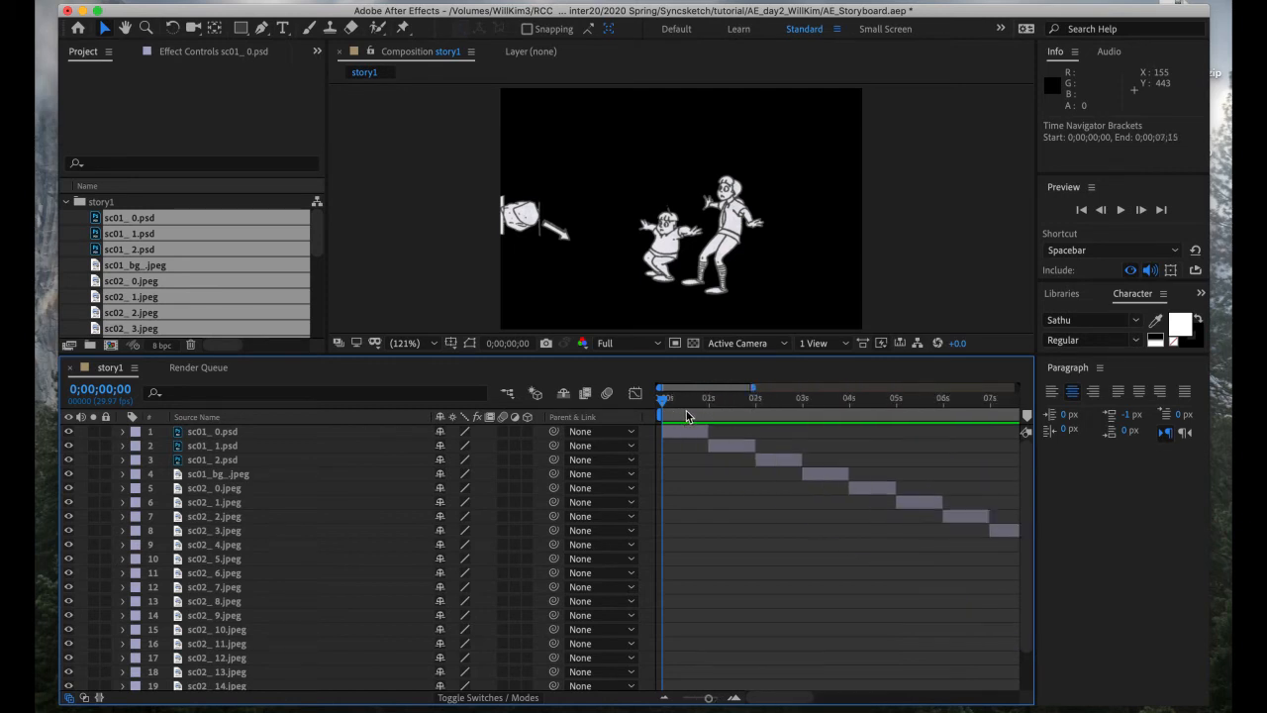
{"action": "key", "text": "equal"}
{"action": "key", "text": "equal"}
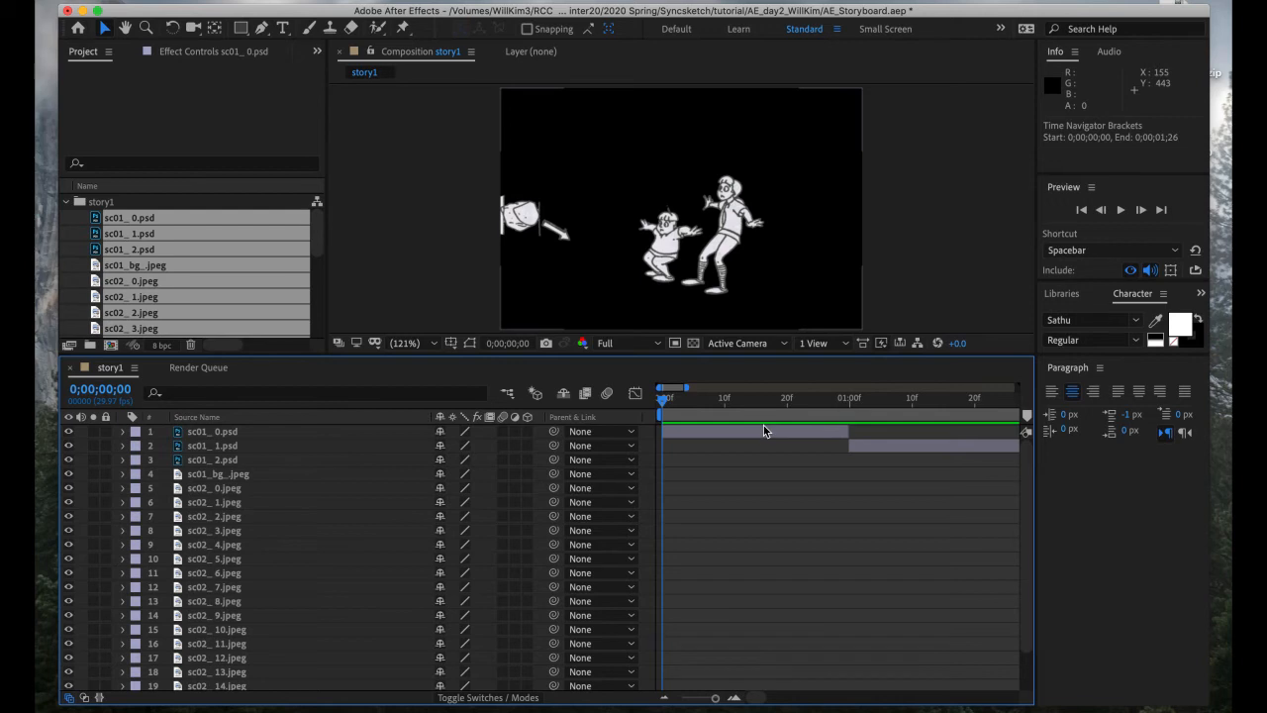
{"action": "key", "text": "minus"}
{"action": "mouse_move", "coordinate": [664, 401]}
{"action": "left_mouse_down"}
{"action": "mouse_move", "coordinate": [680, 404]}
{"action": "mouse_move", "coordinate": [662, 421]}
{"action": "left_mouse_up"}
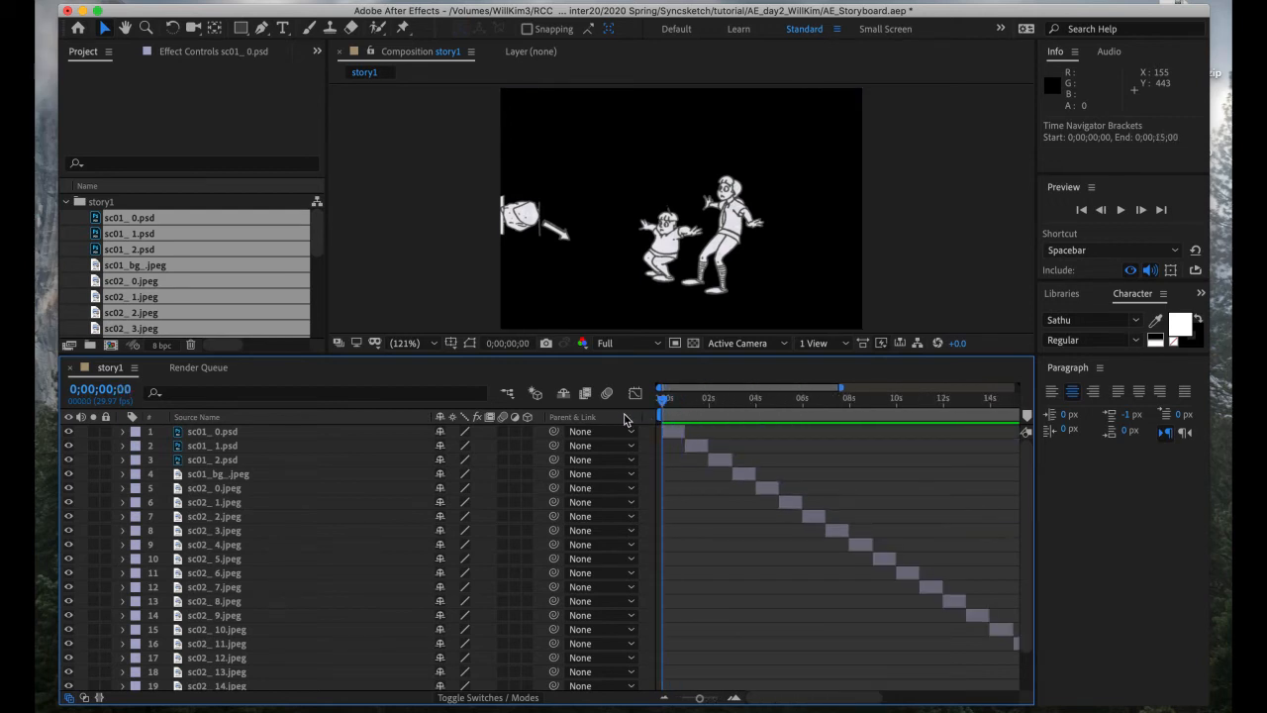
Trim the end of the sc01_ 0.psd layer to a duration of 12 frames and preview the shortened shot
{"action": "left_click", "coordinate": [688, 431]}
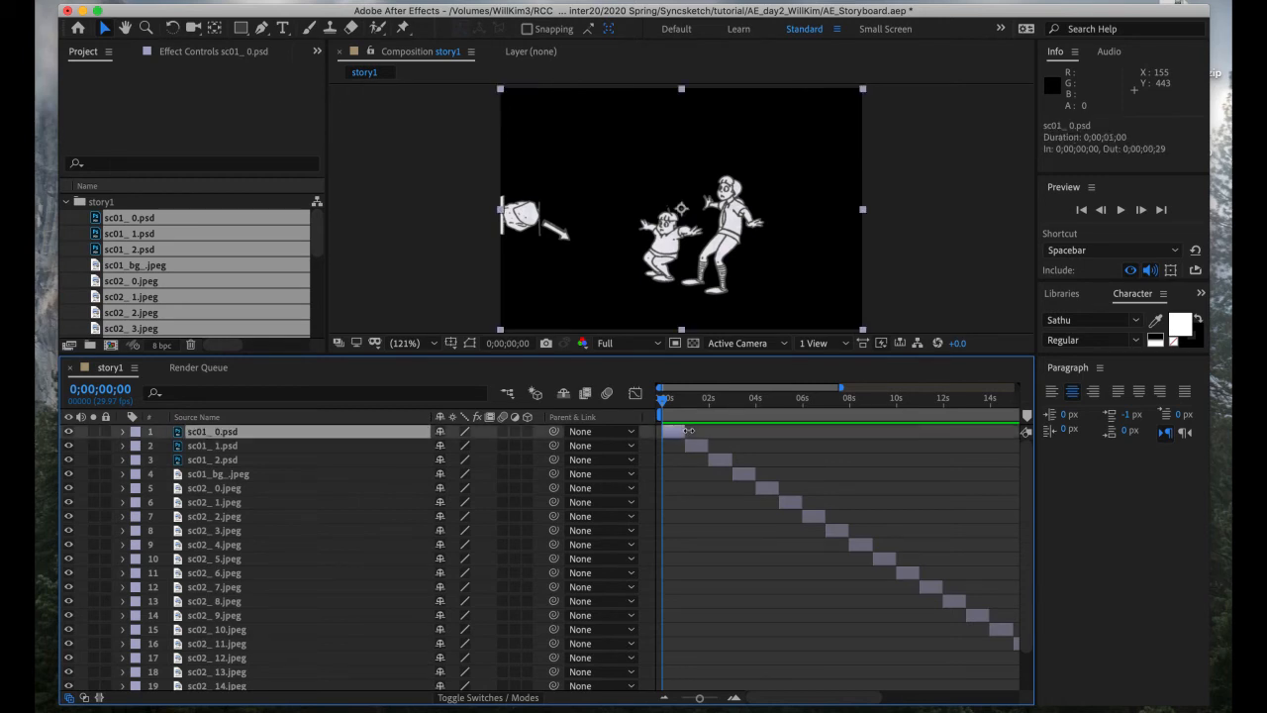
{"action": "left_click_drag", "start_coordinate": [688, 430], "coordinate": [677, 436]}
{"action": "left_click_drag", "start_coordinate": [676, 432], "coordinate": [668, 433]}
{"action": "key", "text": "space"}
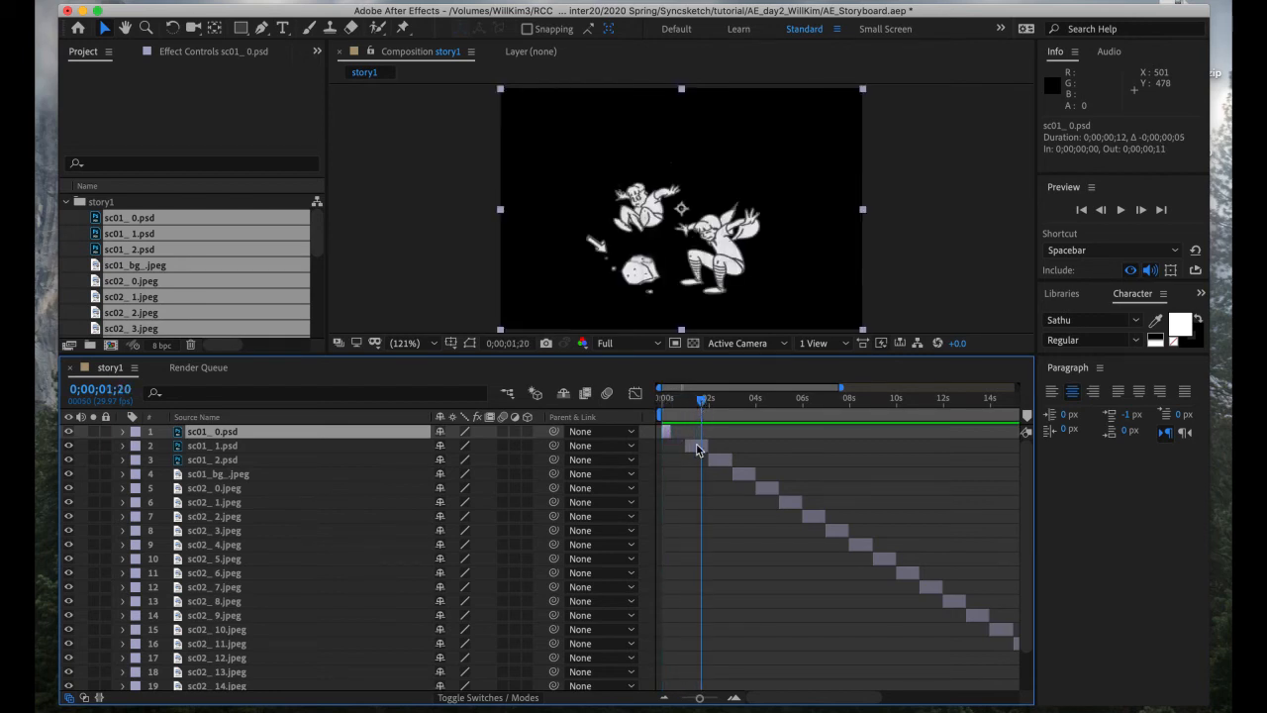
Trim the end of the sc01_ 1.psd layer to about 9 frames and the sc01_ 2.psd layer to 8 frames
{"action": "left_click", "coordinate": [696, 449]}
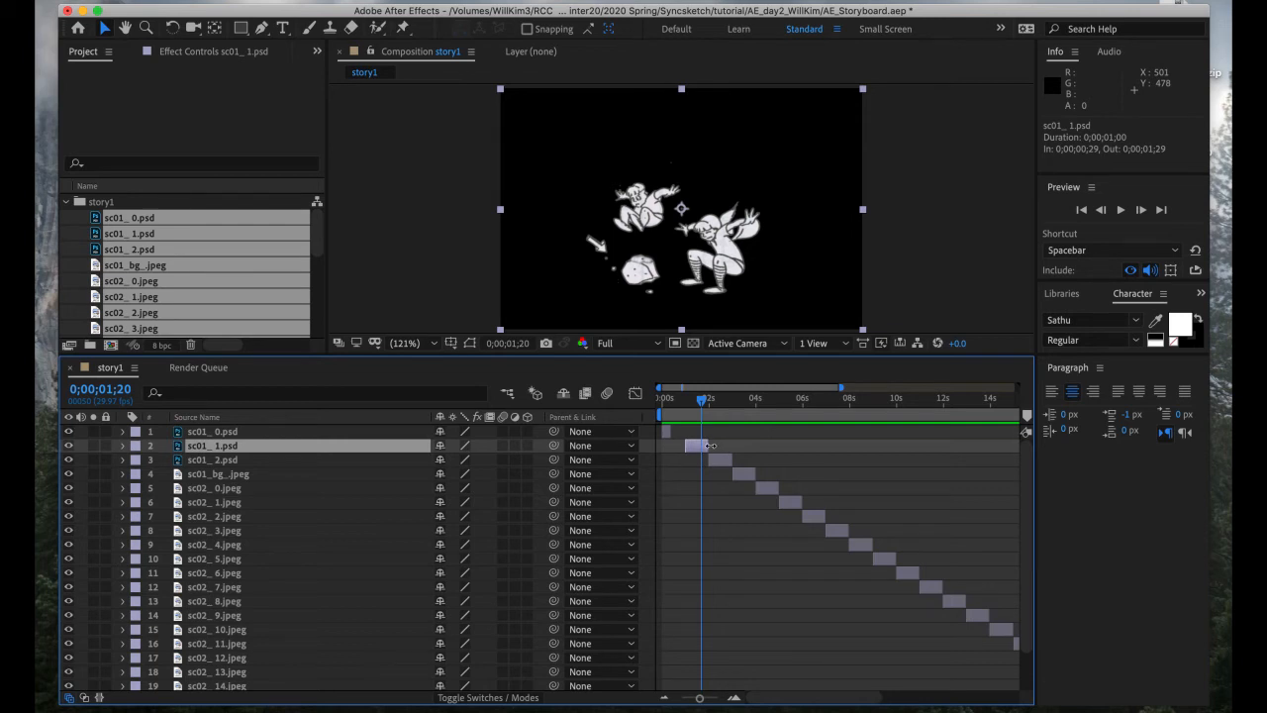
{"action": "left_click_drag", "start_coordinate": [710, 447], "coordinate": [724, 416]}
{"action": "left_click_drag", "start_coordinate": [732, 462], "coordinate": [711, 461]}
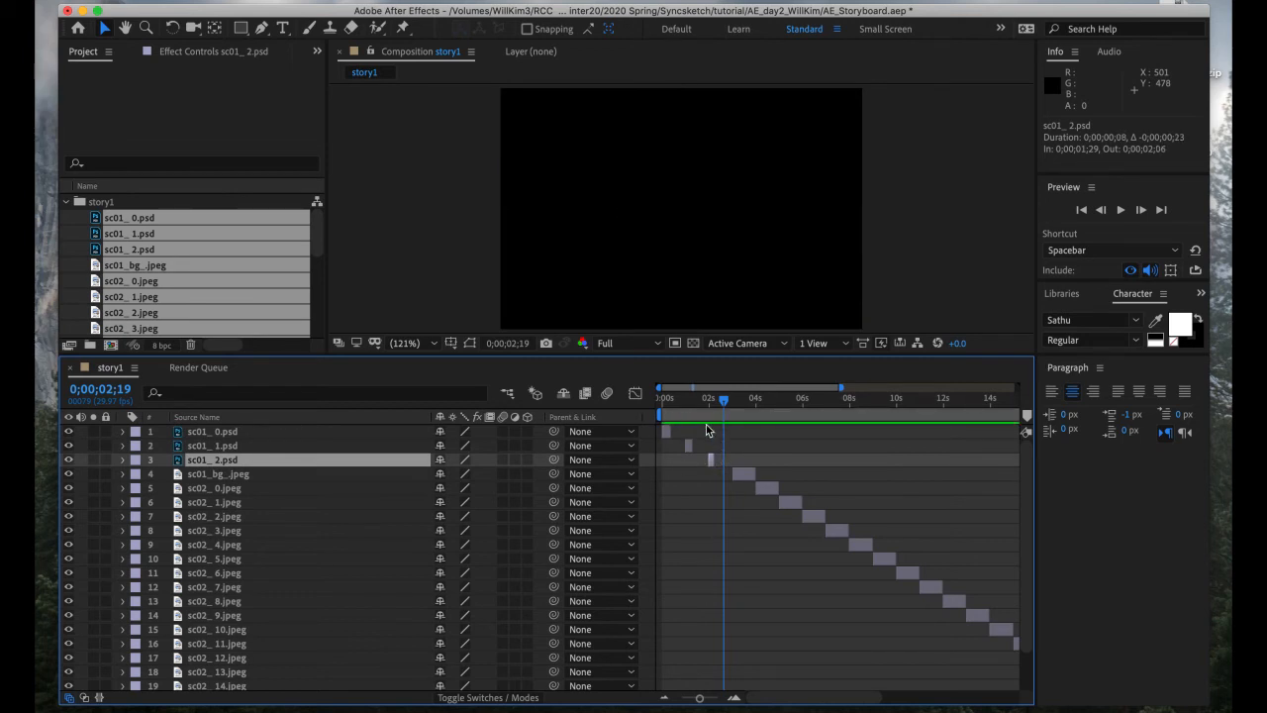
Examine the gaps between the three trimmed sc01 layers up close and scrub across them
{"action": "left_click_drag", "start_coordinate": [687, 410], "coordinate": [664, 419]}
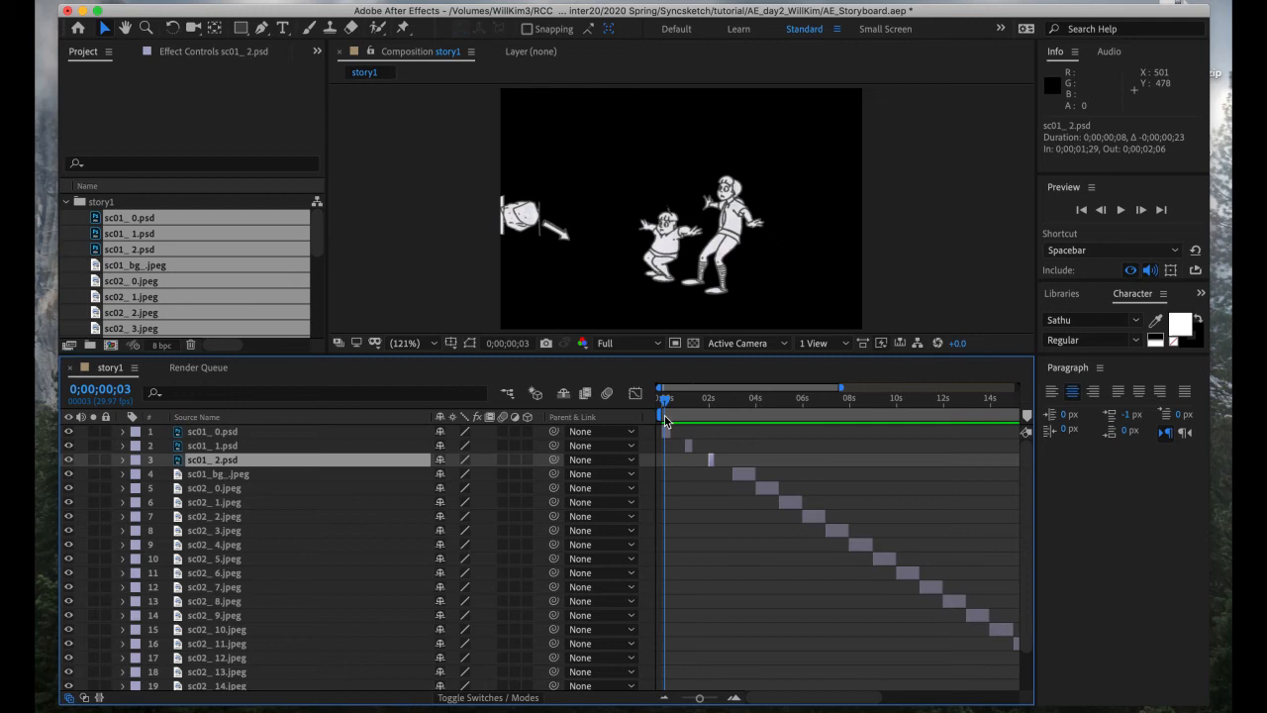
{"action": "key", "text": "equal"}
{"action": "key", "text": "equal"}
{"action": "key", "text": "equal"}
{"action": "key", "text": "equal"}
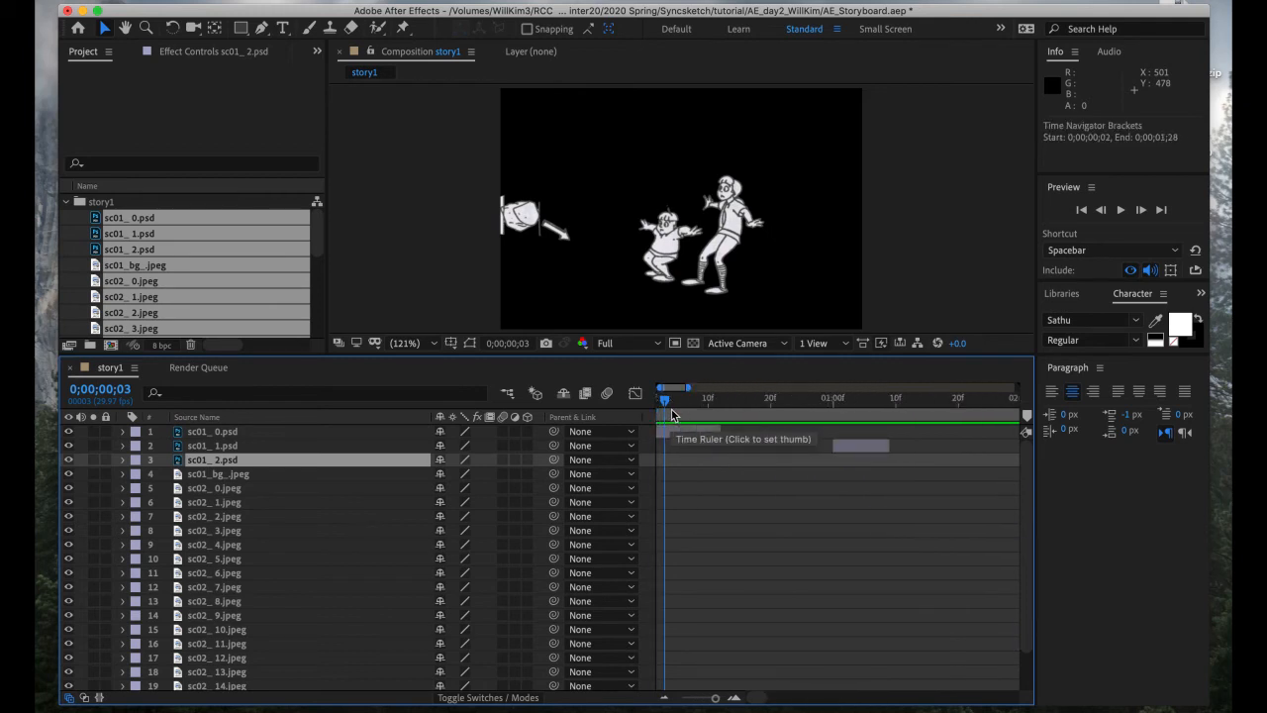
{"action": "key", "text": "minus"}
{"action": "key", "text": "minus"}
{"action": "key", "text": "minus"}
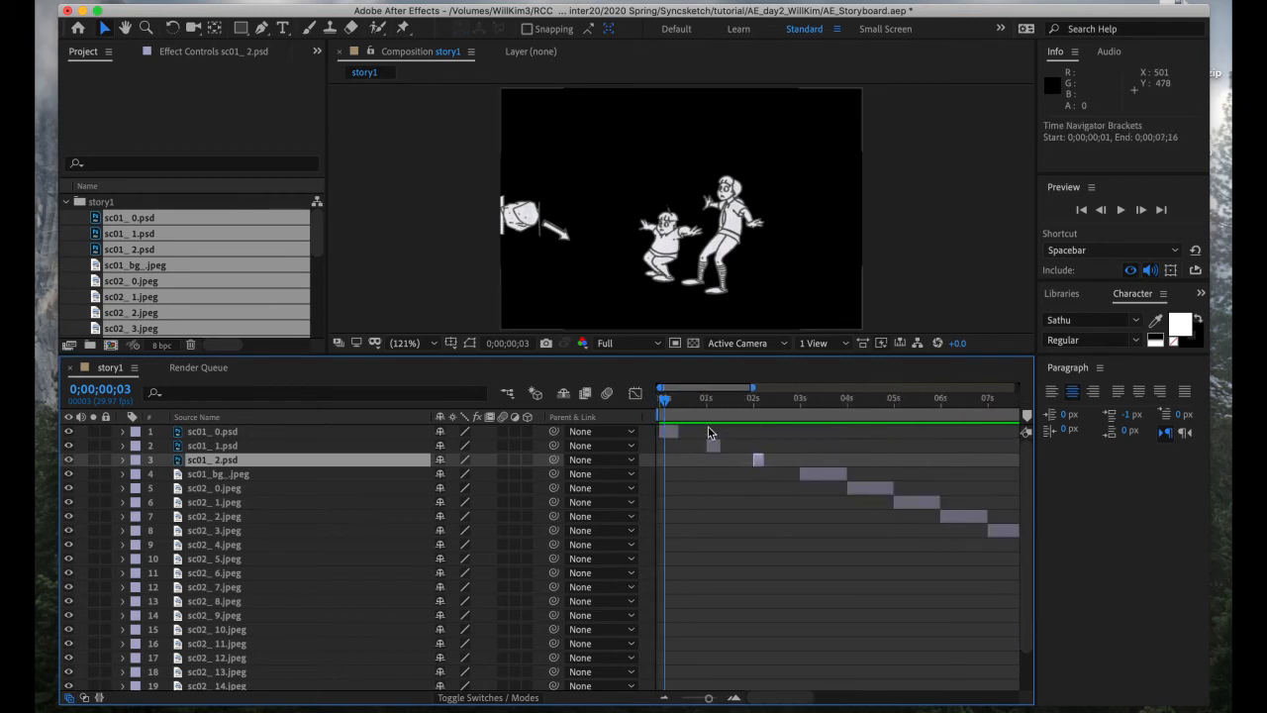
{"action": "key", "text": "minus"}
{"action": "left_click_drag", "start_coordinate": [672, 401], "coordinate": [709, 406]}
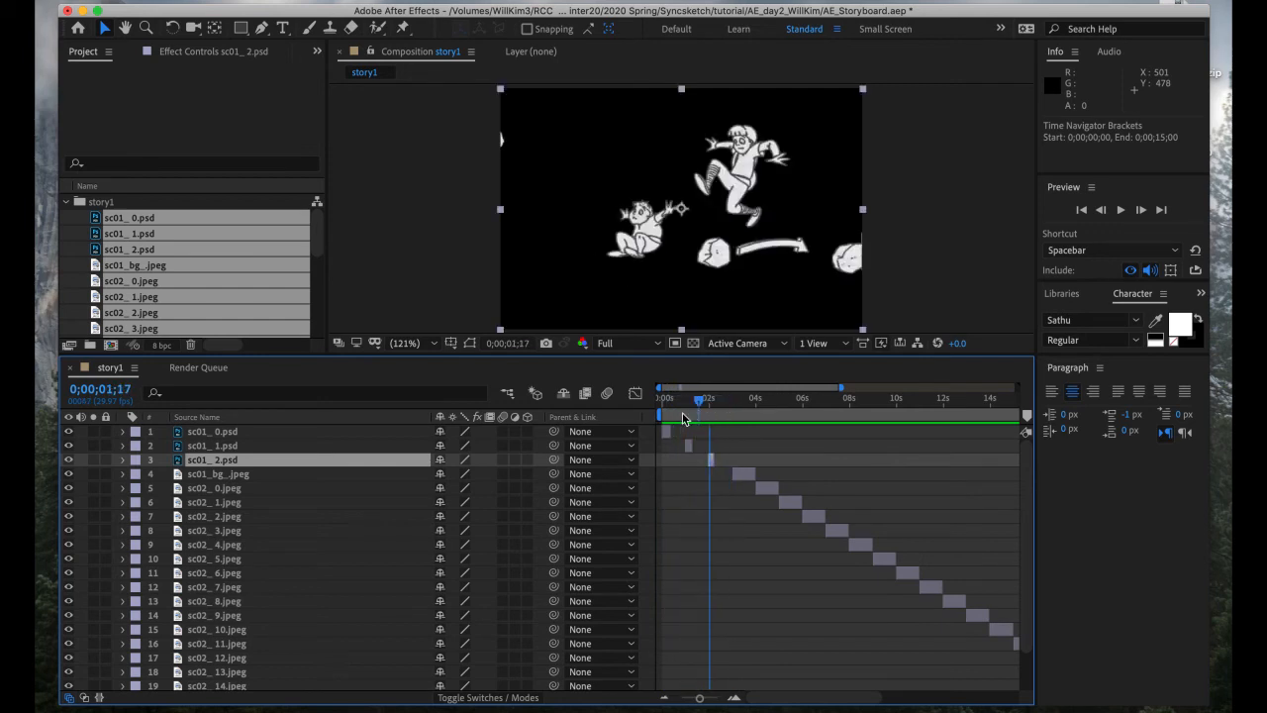
From the start of the composition, sequence the layers sc01_ 0.psd to sc01_ 2.psd back to back with Sequence Layers
{"action": "key", "text": "Home"}
{"action": "left_click", "coordinate": [666, 431]}
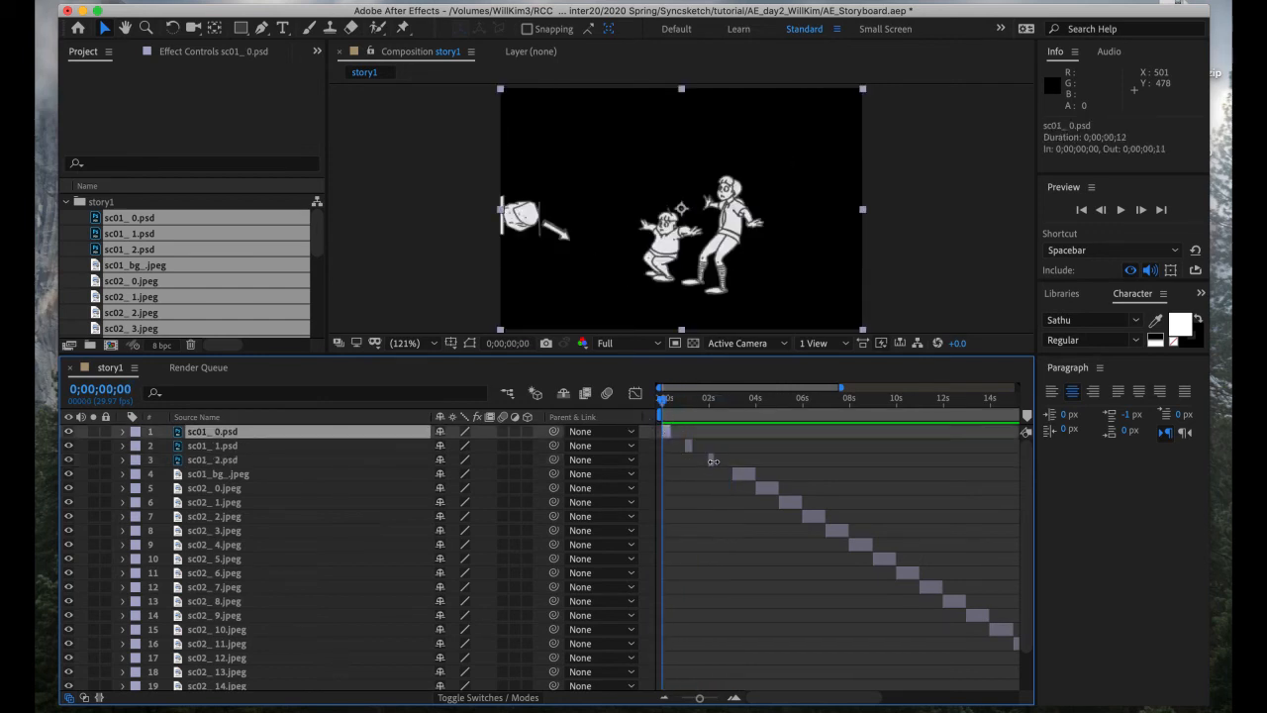
{"action": "left_click", "coordinate": [711, 461], "text": "shift"}
{"action": "right_click", "coordinate": [711, 460]}
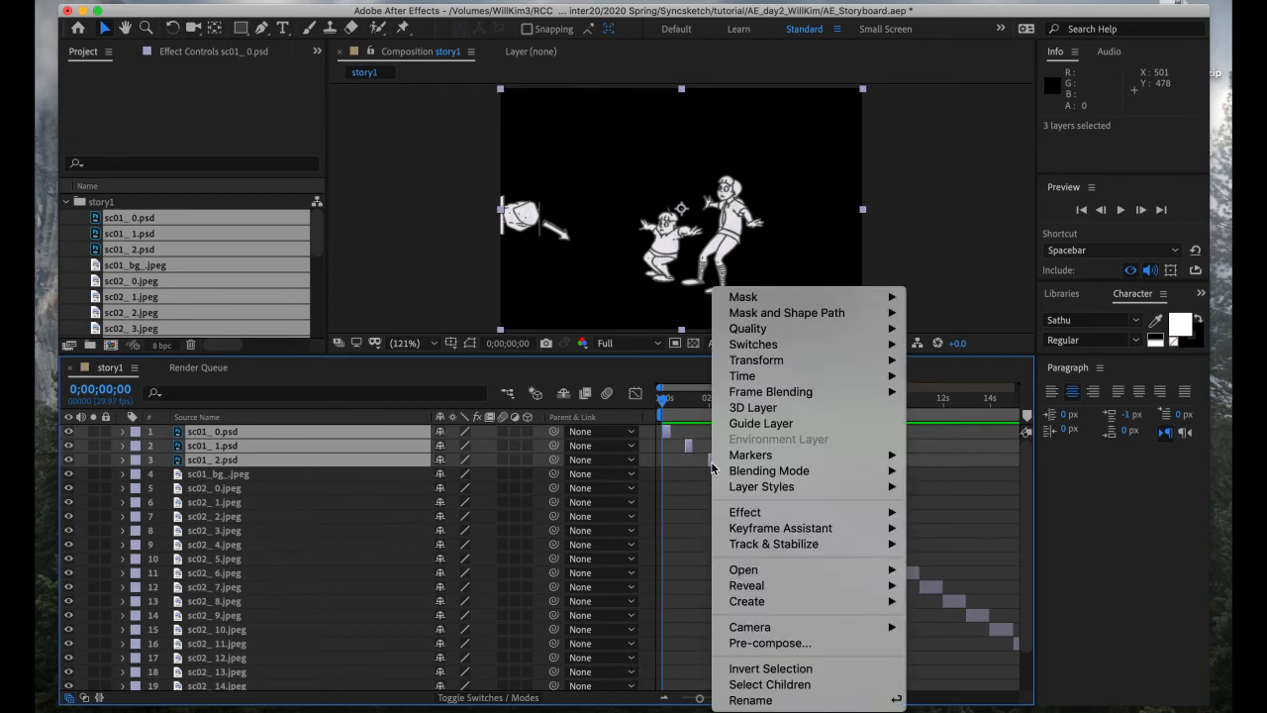
{"action": "mouse_move", "coordinate": [795, 528]}
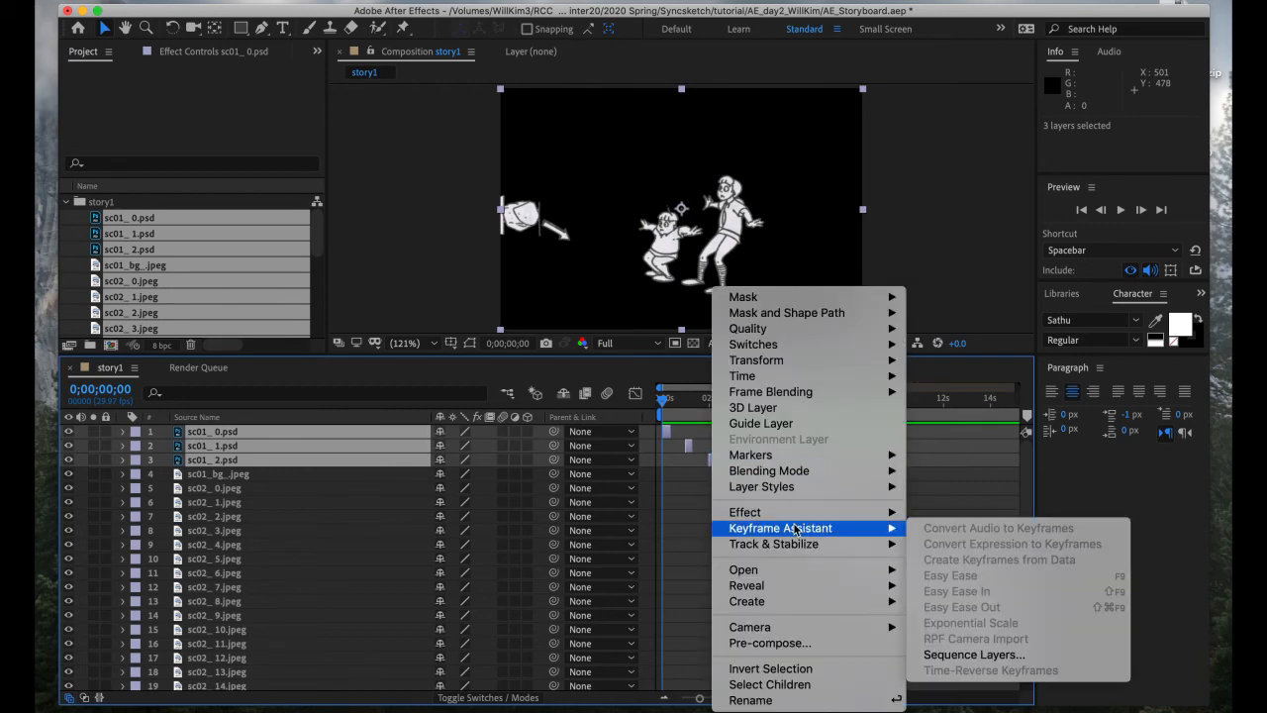
{"action": "left_click", "coordinate": [1019, 656]}
{"action": "left_click", "coordinate": [524, 286]}
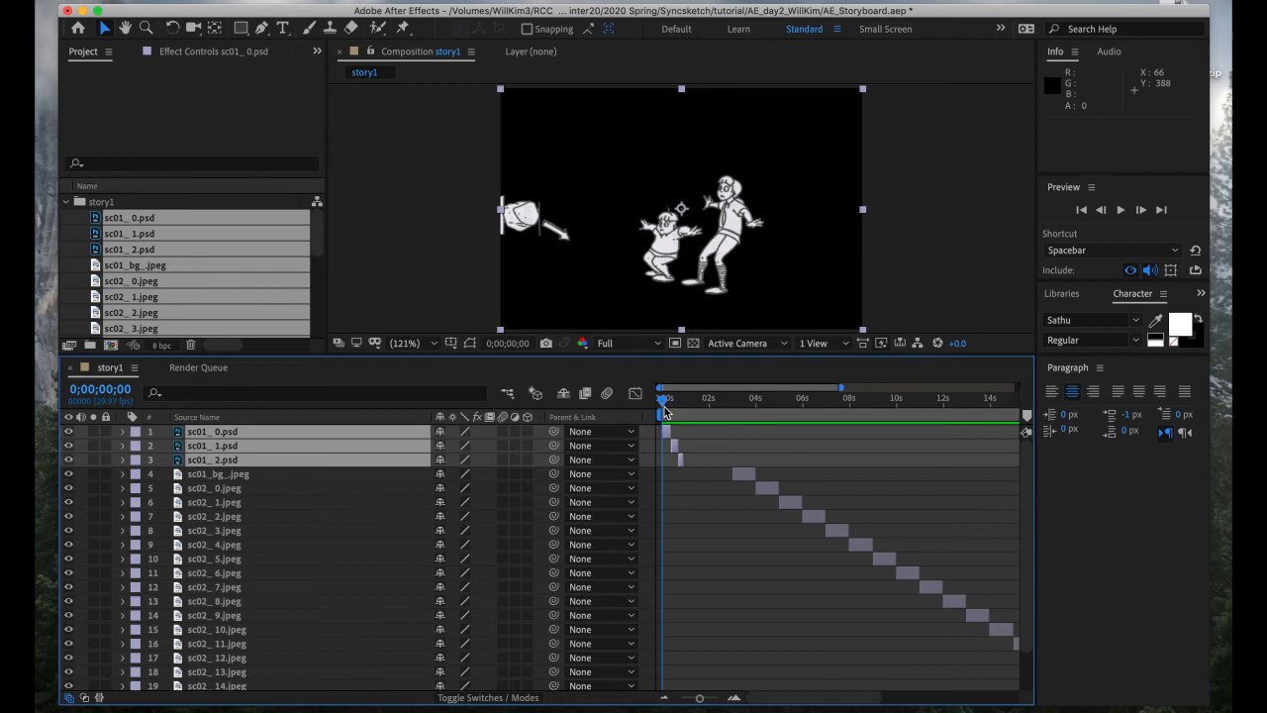
Move the sc01_bg_.jpeg layer to the start of the composition so it runs beneath the three sc01 drawings
{"action": "left_click", "coordinate": [745, 475]}
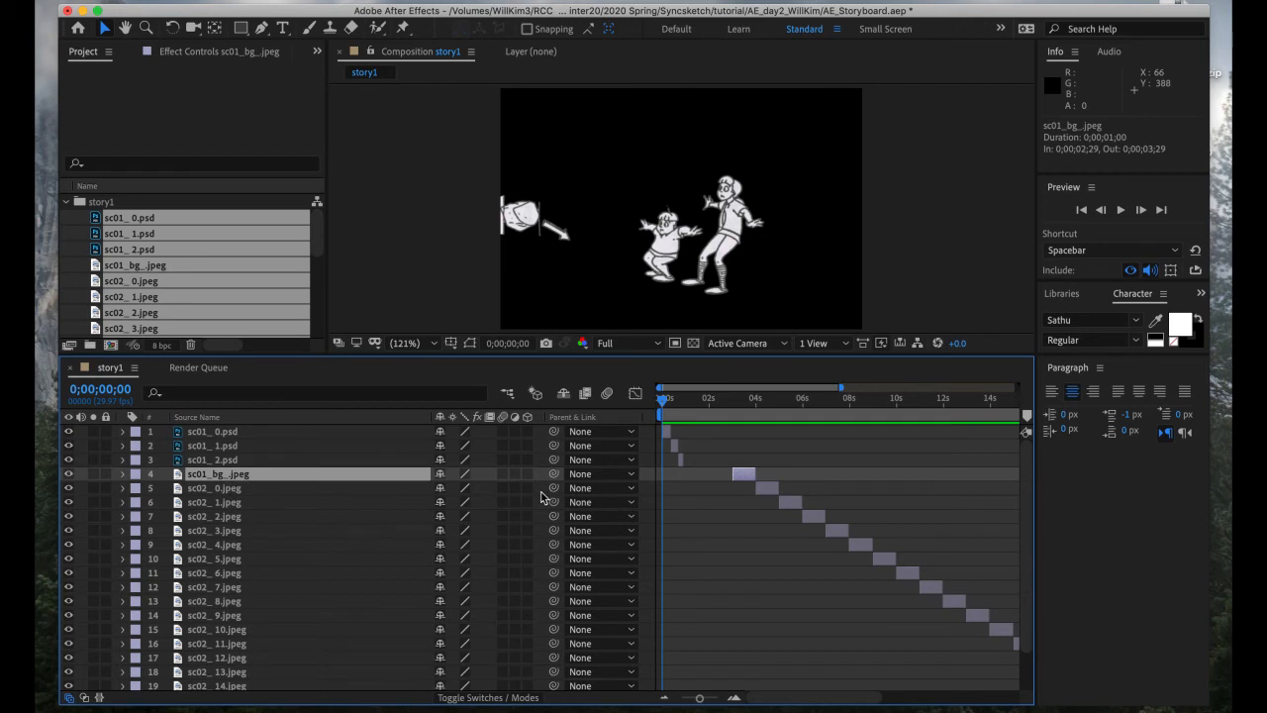
{"action": "left_click_drag", "start_coordinate": [747, 478], "coordinate": [677, 475]}
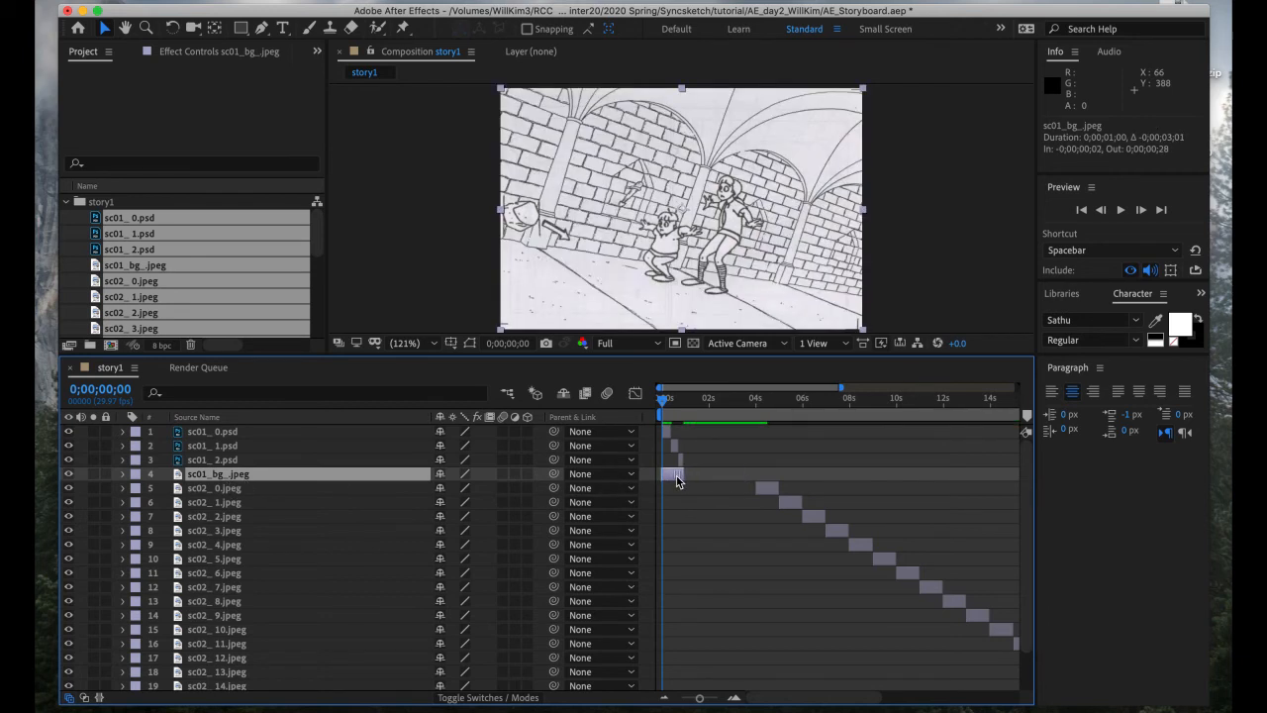
{"action": "key", "text": "equal"}
{"action": "key", "text": "equal"}
{"action": "key", "text": "equal"}
{"action": "key", "text": "equal"}
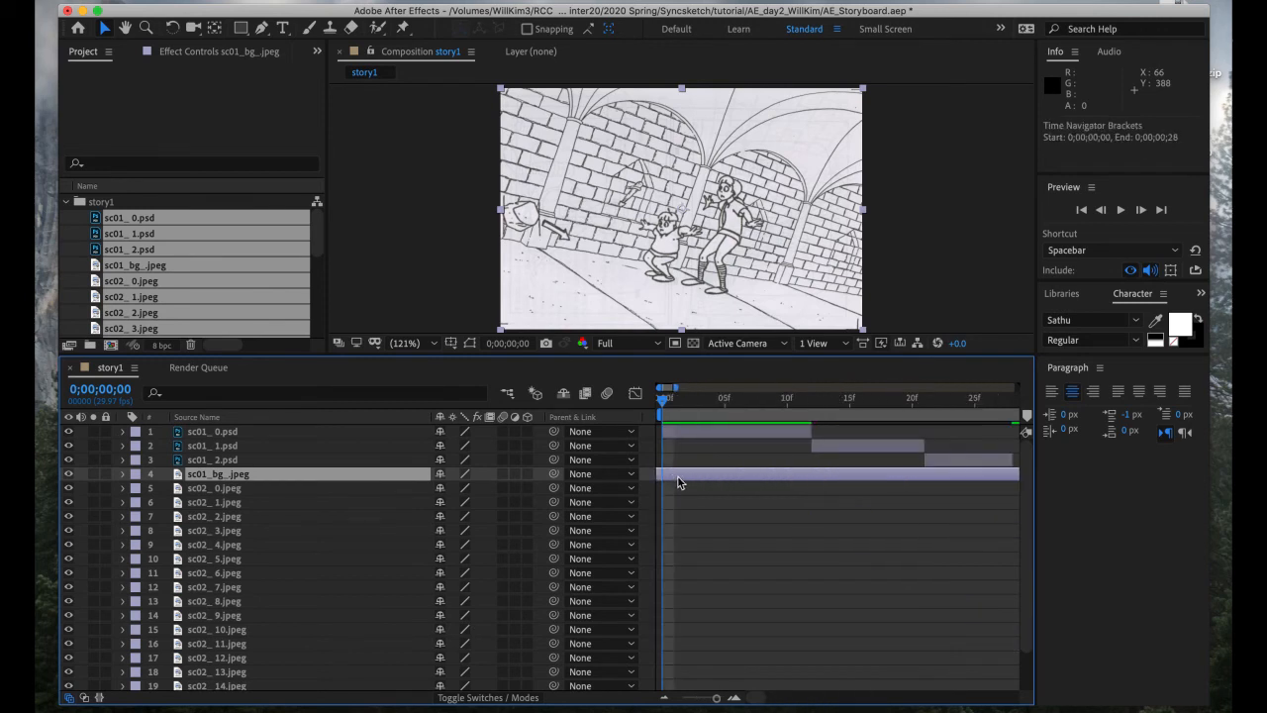
{"action": "mouse_move", "coordinate": [683, 476]}
{"action": "left_mouse_down"}
{"action": "mouse_move", "coordinate": [727, 475]}
{"action": "mouse_move", "coordinate": [702, 478]}
{"action": "left_mouse_up"}
{"action": "key", "text": "minus"}
{"action": "key", "text": "minus"}
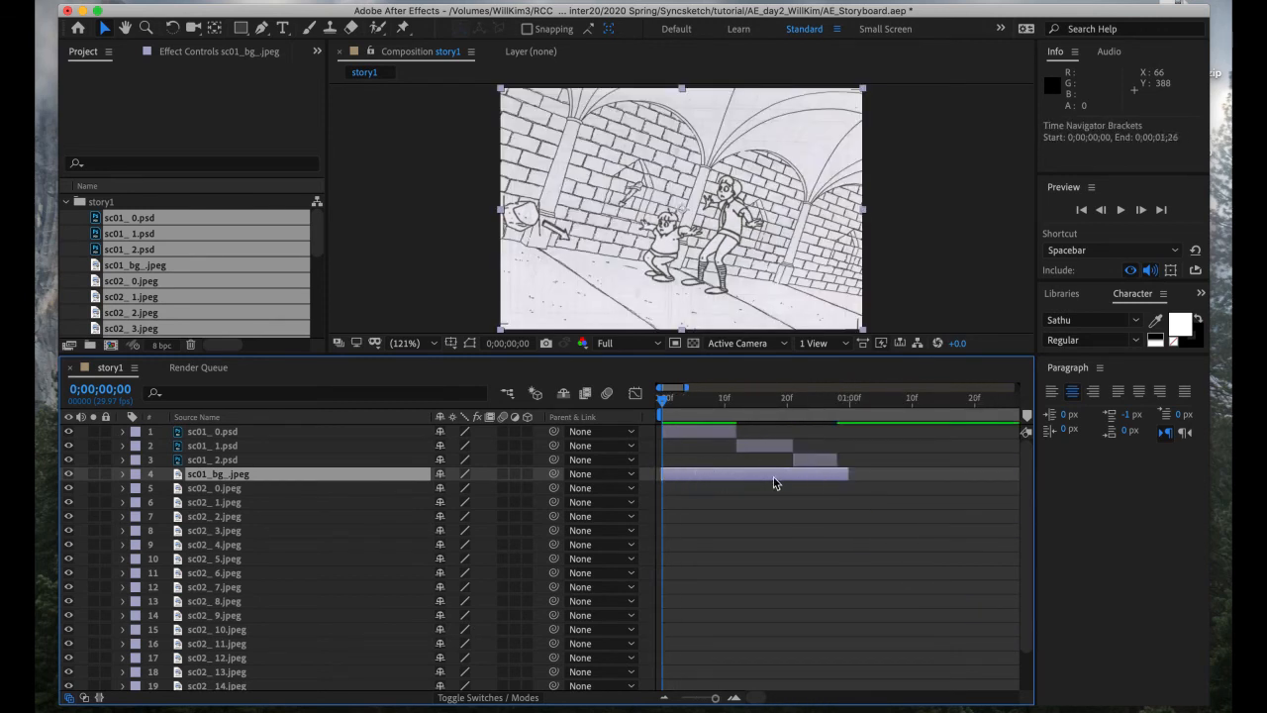
Set the current time to 0;00;00;28 and trim the end of sc01_bg_.jpeg to match the end of sc01_ 2.psd
{"action": "left_click", "coordinate": [746, 413]}
{"action": "left_click_drag", "start_coordinate": [746, 413], "coordinate": [750, 415]}
{"action": "key", "text": "equal"}
{"action": "key", "text": "equal"}
{"action": "key", "text": "equal"}
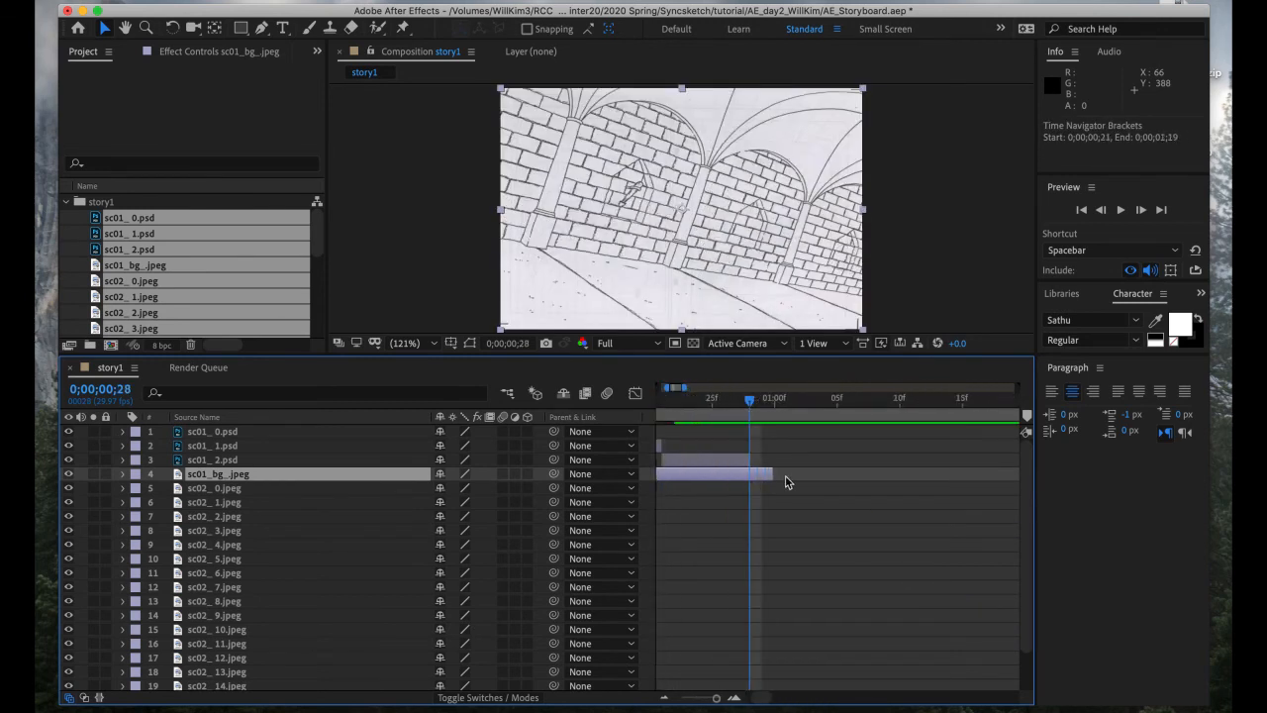
{"action": "left_click_drag", "start_coordinate": [800, 474], "coordinate": [756, 483]}
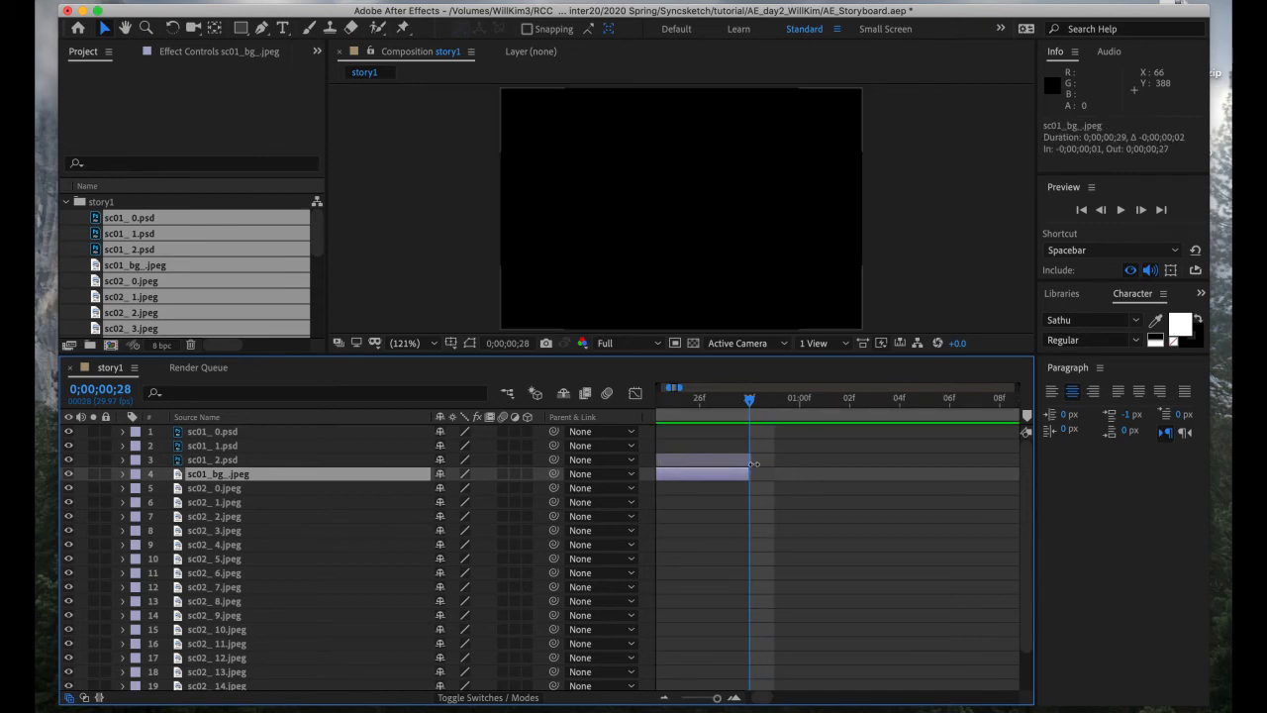
Play the sc01 shots with their background from the start and check the last drawing at 0;00;00;25
{"action": "key", "text": "minus"}
{"action": "key", "text": "minus"}
{"action": "left_click_drag", "start_coordinate": [743, 408], "coordinate": [571, 423]}
{"action": "key", "text": "space"}
{"action": "key", "text": "space"}
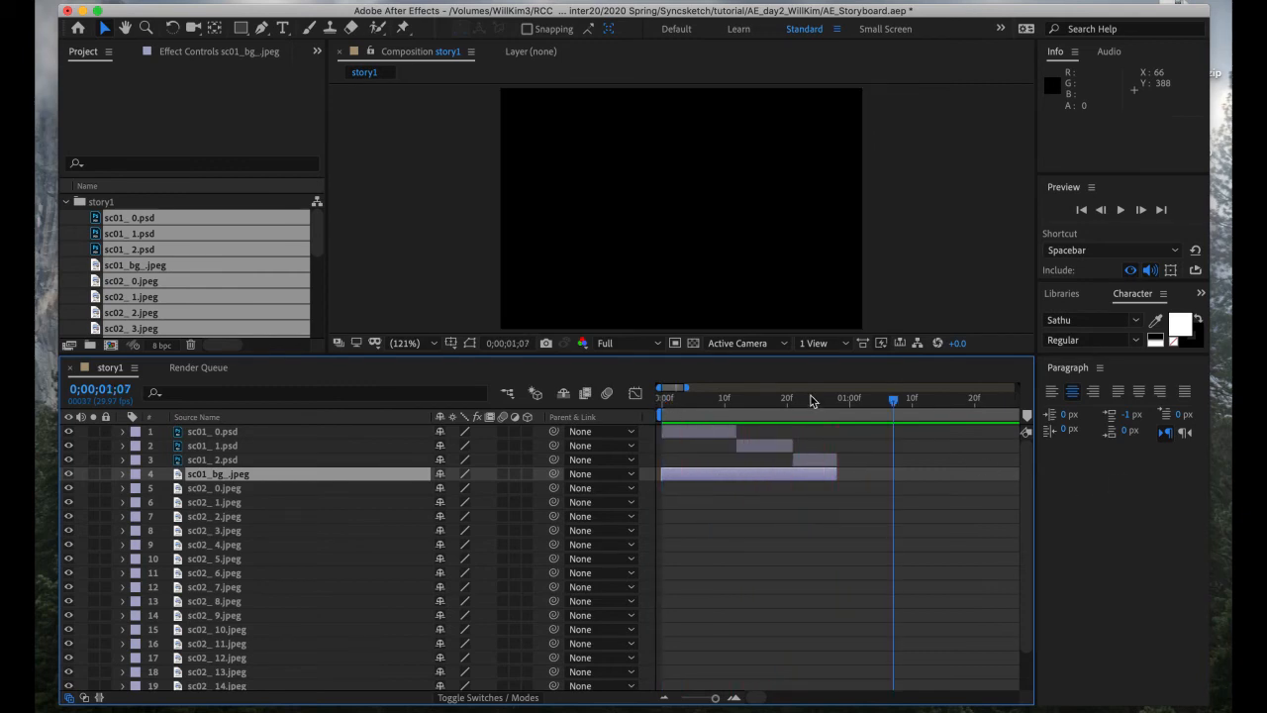
{"action": "key", "text": "space"}
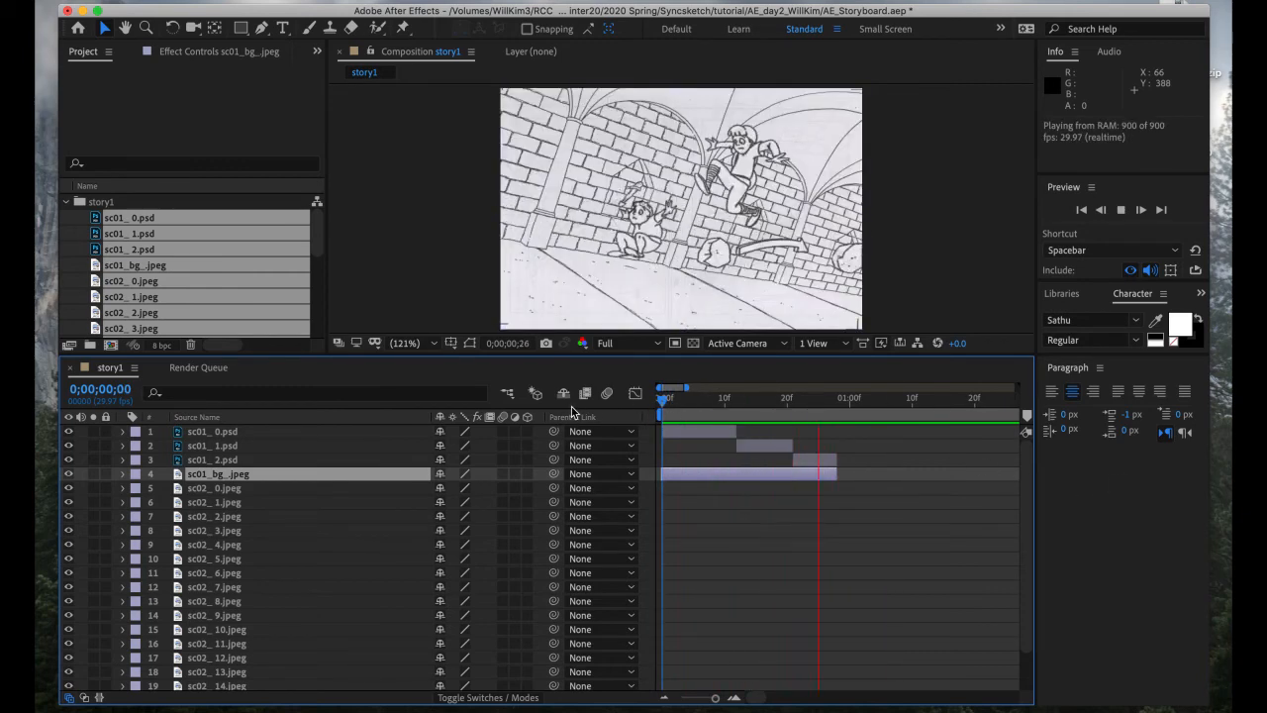
{"action": "key", "text": "space"}
{"action": "left_click", "coordinate": [819, 404]}
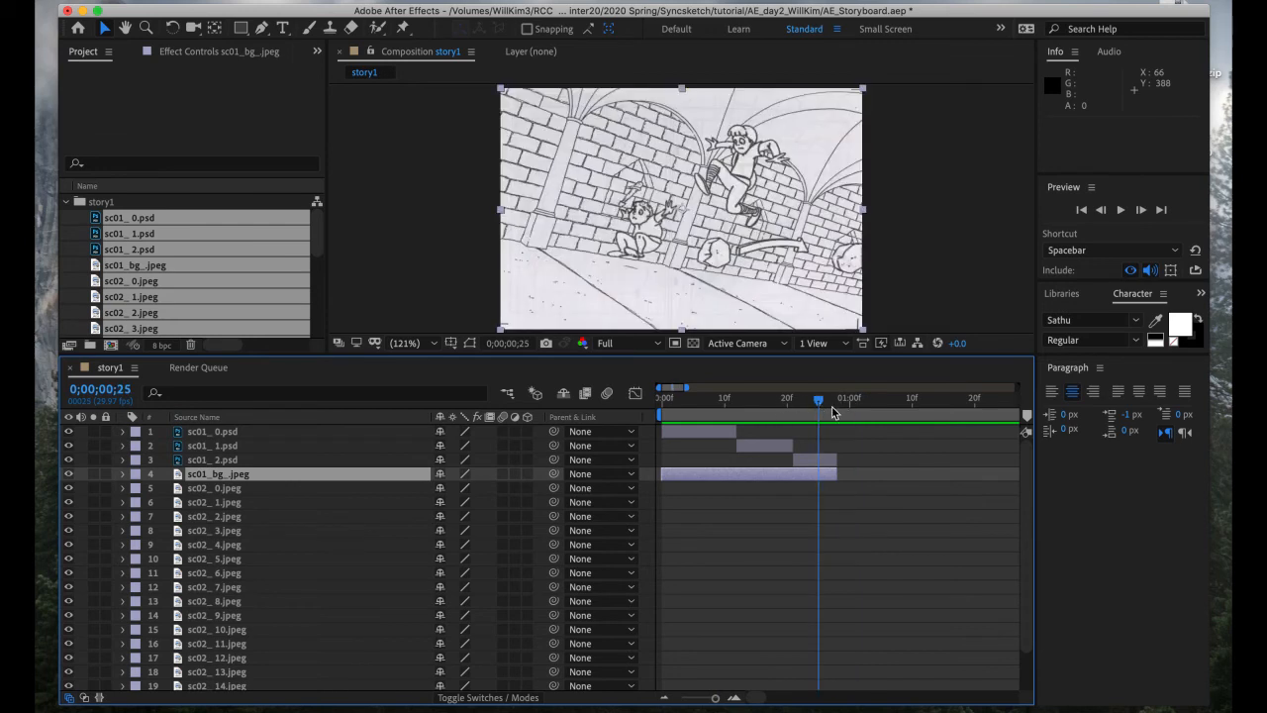
Sequence the layers sc01_bg_.jpeg through sc02_ 17.jpeg back to back with Sequence Layers, without overlap
{"action": "key", "text": "minus"}
{"action": "key", "text": "minus"}
{"action": "key", "text": "minus"}
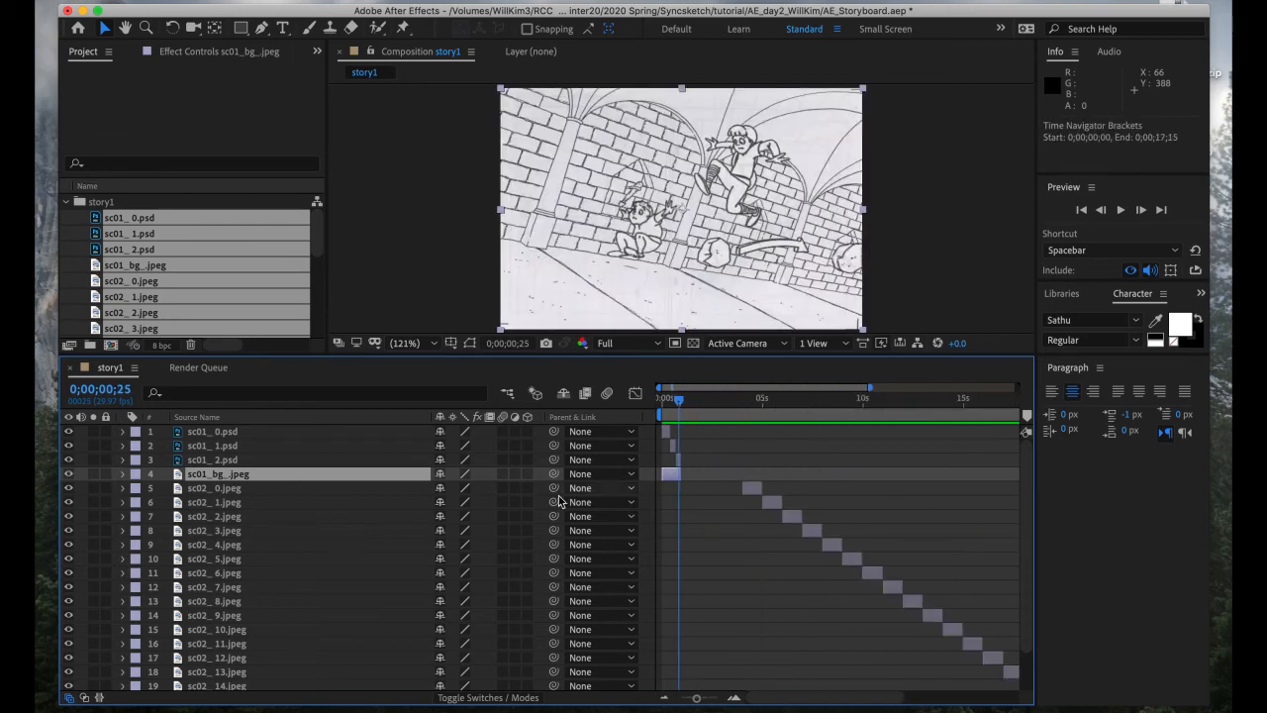
{"action": "scroll", "coordinate": [198, 537], "scroll_direction": "down", "scroll_amount": 3}
{"action": "scroll", "coordinate": [198, 537], "scroll_direction": "up", "scroll_amount": 3}
{"action": "scroll", "coordinate": [224, 572], "scroll_direction": "down", "scroll_amount": 3}
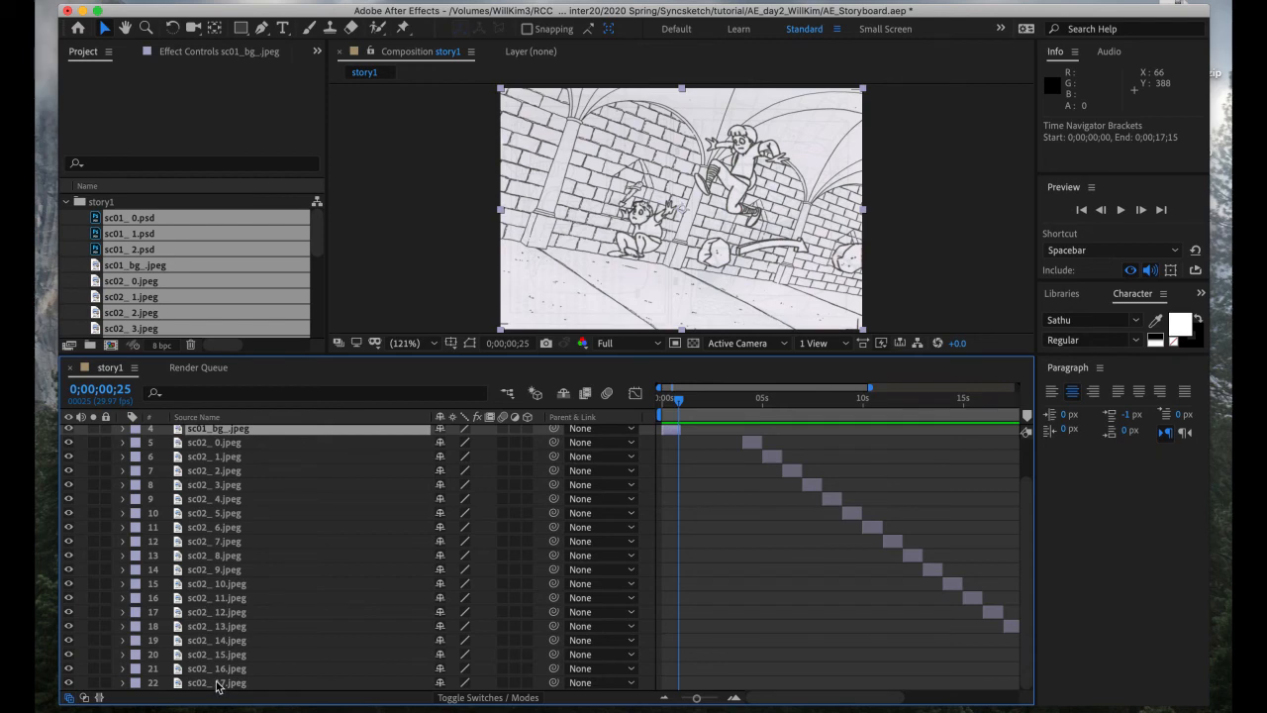
{"action": "left_click", "coordinate": [216, 685], "text": "shift"}
{"action": "right_click", "coordinate": [257, 526]}
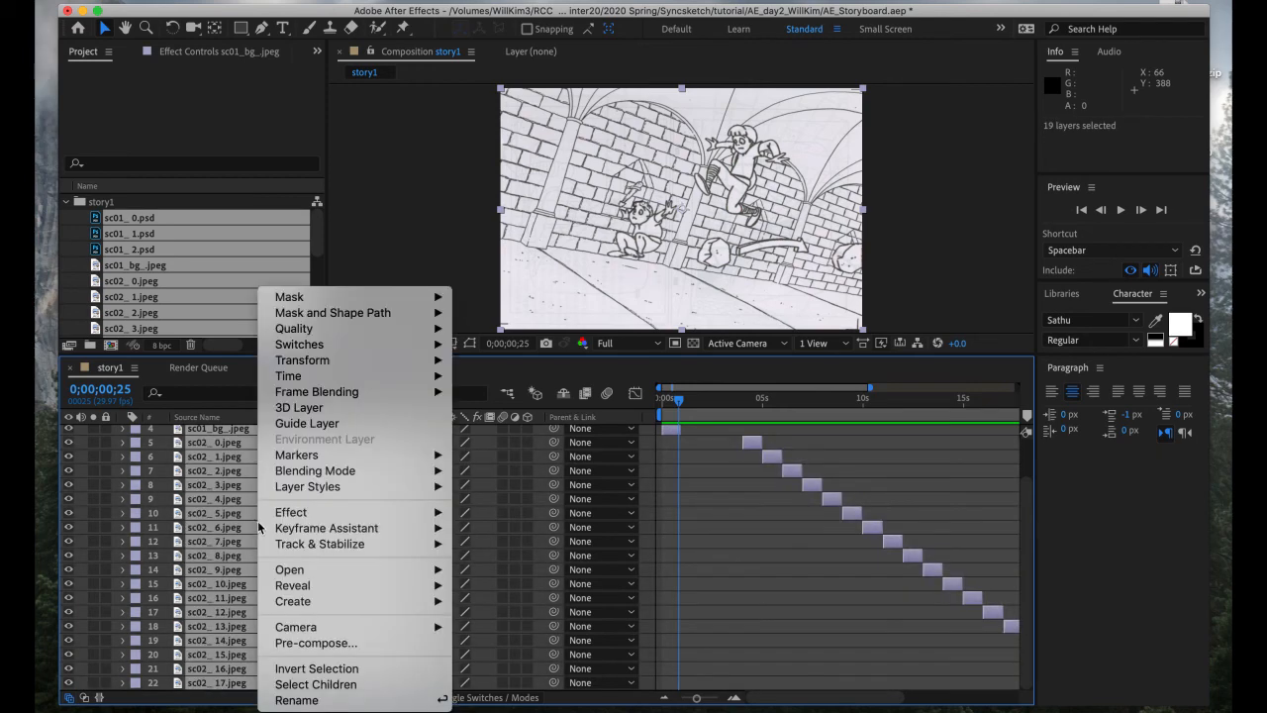
{"action": "mouse_move", "coordinate": [358, 529]}
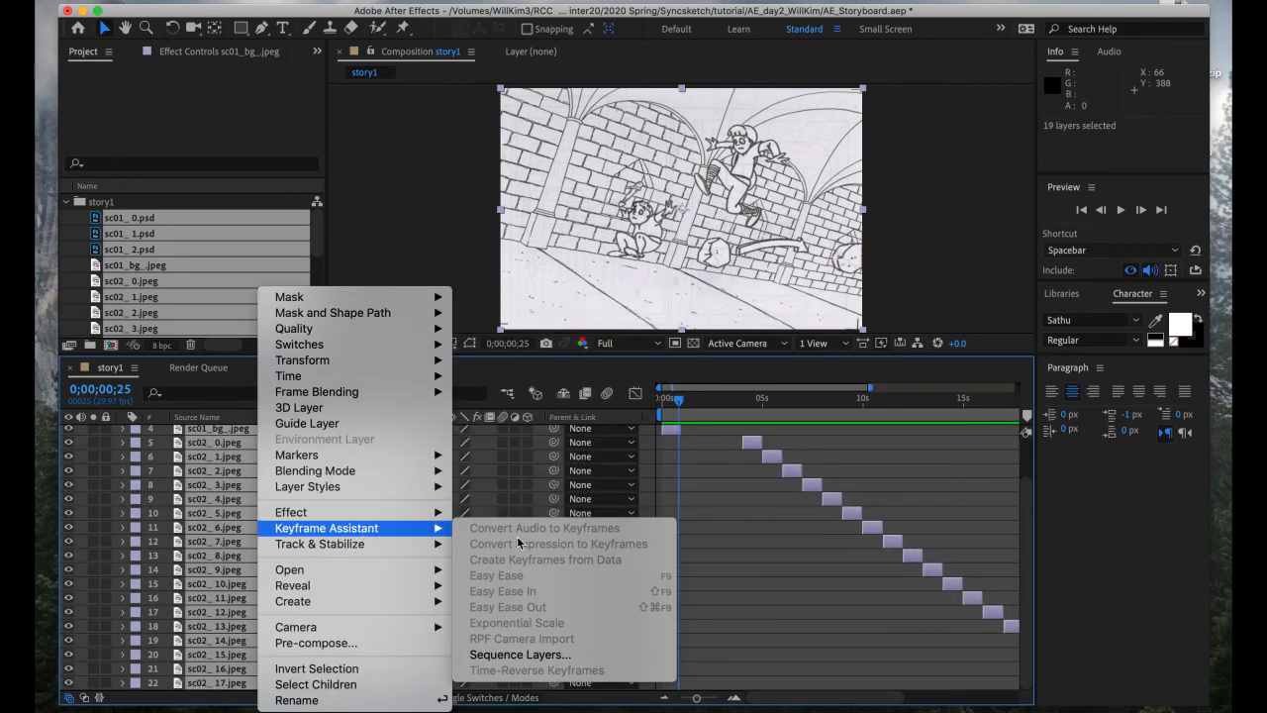
{"action": "left_click", "coordinate": [520, 655]}
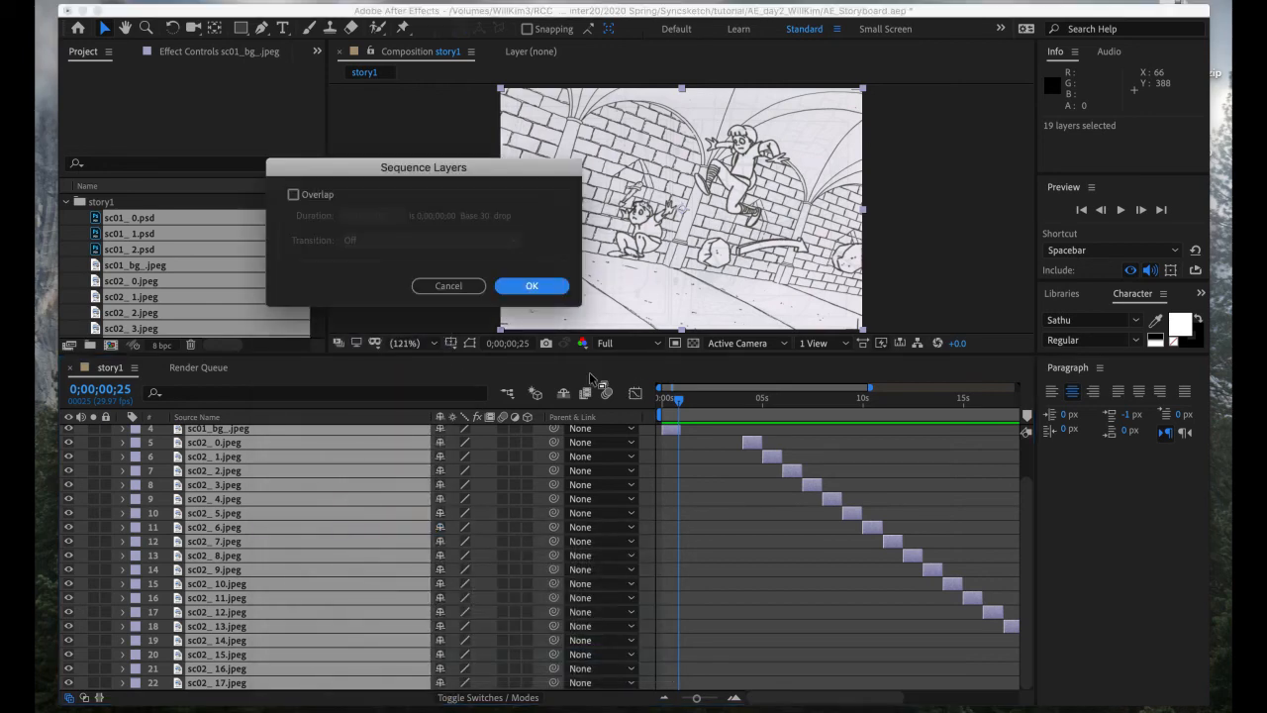
{"action": "left_click", "coordinate": [532, 288]}
Play the re-sequenced layers from 0;00;00;07, then replay the sc02_ 0.jpeg shot from 0;00;01;15 to judge its timing
{"action": "mouse_move", "coordinate": [681, 411]}
{"action": "left_mouse_down"}
{"action": "mouse_move", "coordinate": [740, 408]}
{"action": "mouse_move", "coordinate": [666, 401]}
{"action": "left_mouse_up"}
{"action": "scroll", "coordinate": [733, 498], "scroll_direction": "up", "scroll_amount": 2}
{"action": "key", "text": "space"}
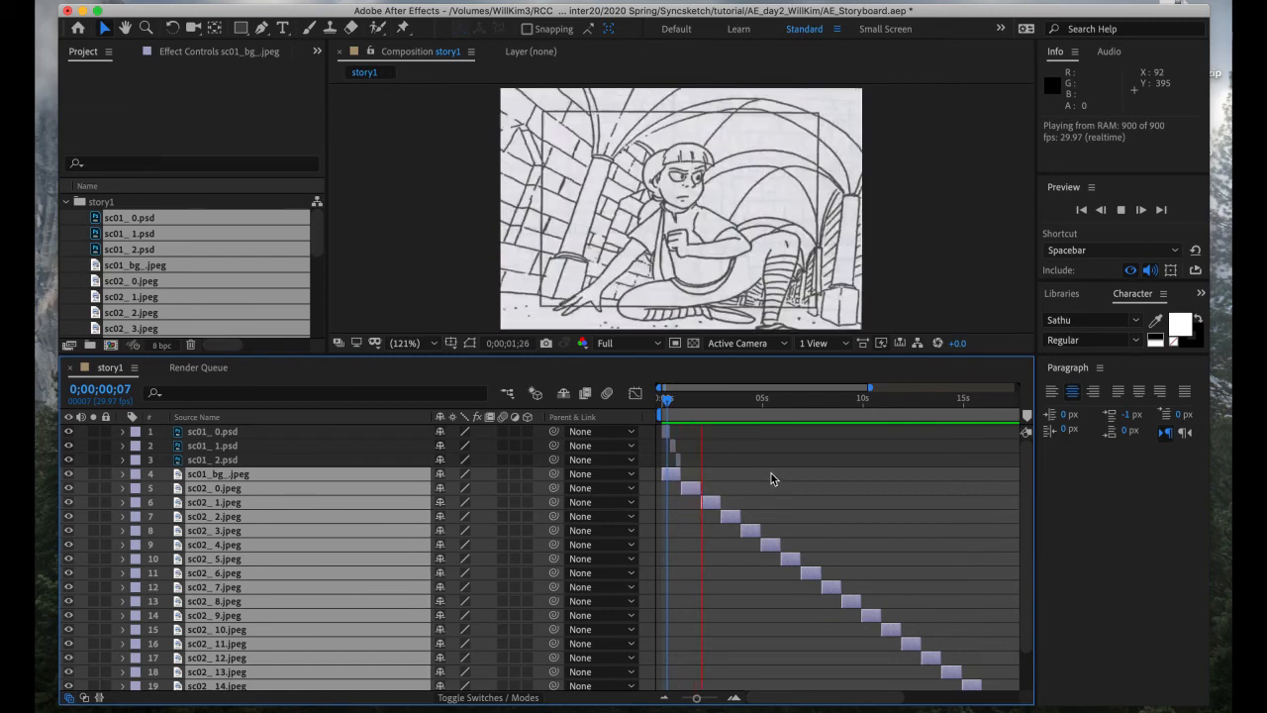
{"action": "key", "text": "space"}
{"action": "left_click", "coordinate": [763, 476]}
{"action": "left_click_drag", "start_coordinate": [697, 408], "coordinate": [692, 412]}
{"action": "key", "text": "space"}
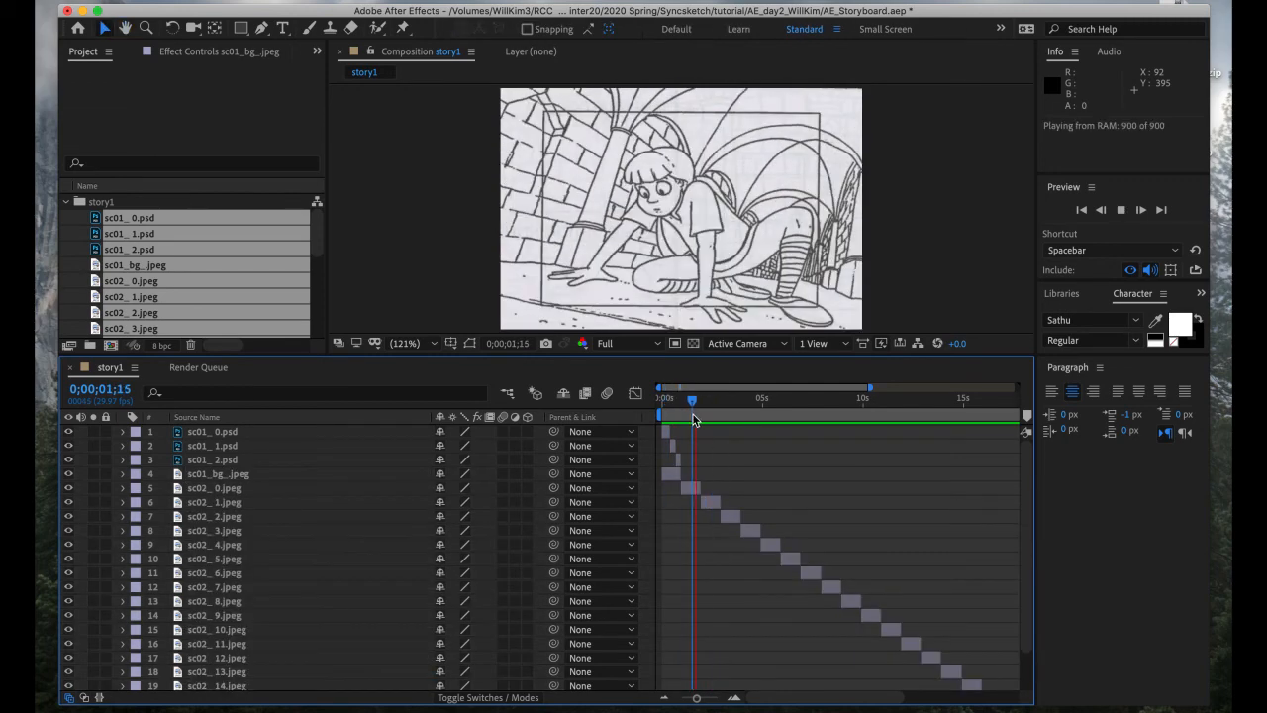
{"action": "key", "text": "space"}
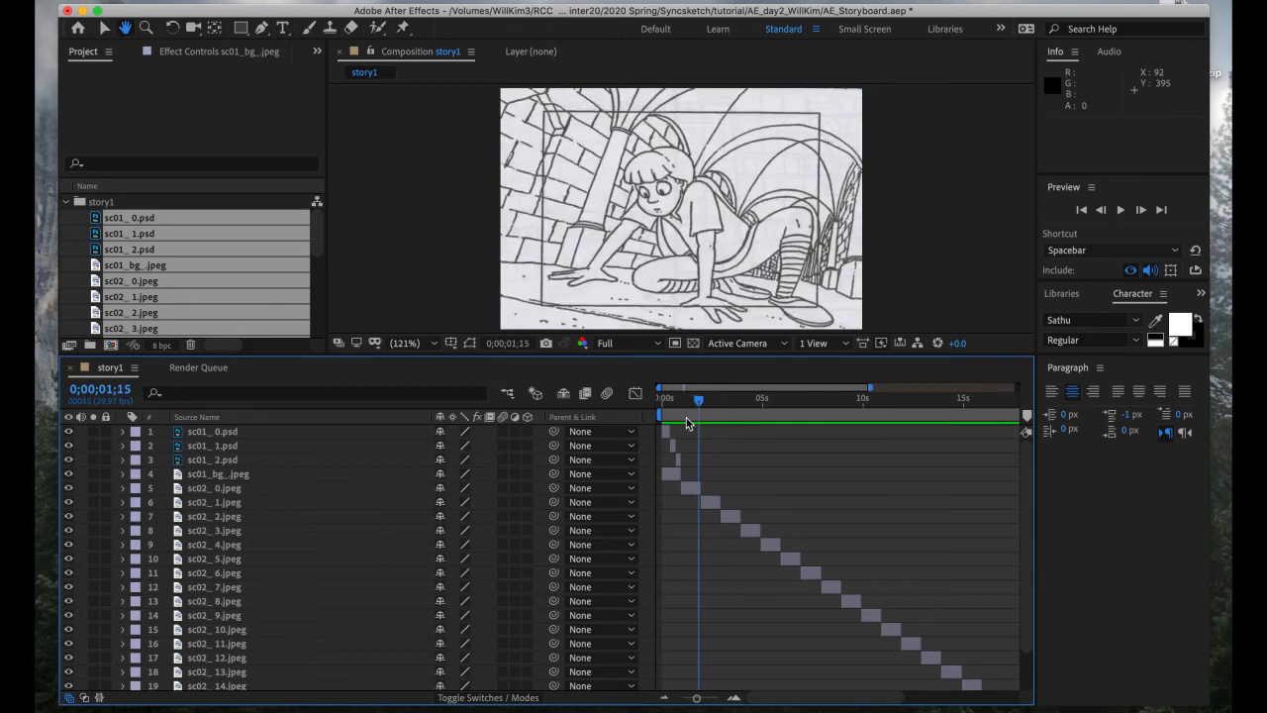
Trim the ends of sc02_ 0.jpeg to a duration of 0;00;00;25 and sc02_ 1.jpeg to 0;00;00;20
{"action": "left_click_drag", "start_coordinate": [686, 417], "coordinate": [691, 419]}
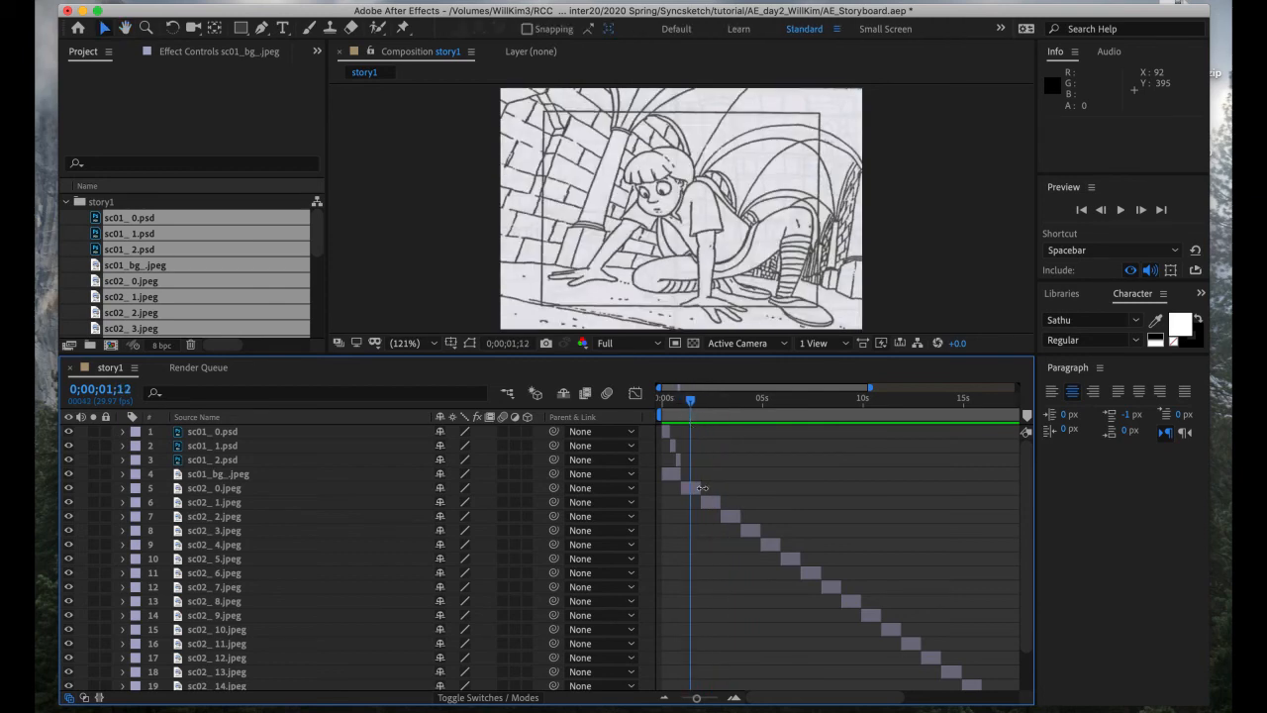
{"action": "left_click", "coordinate": [696, 486]}
{"action": "left_click", "coordinate": [709, 401]}
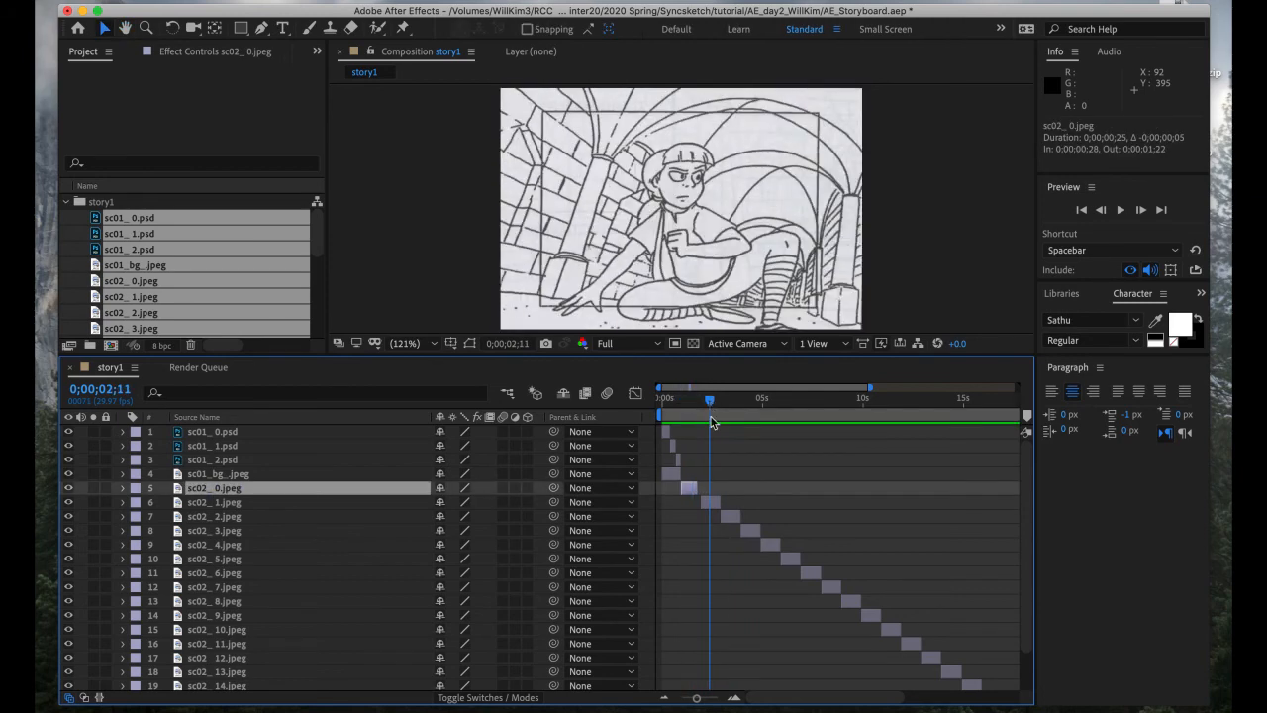
{"action": "left_click", "coordinate": [714, 504]}
{"action": "left_click_drag", "start_coordinate": [710, 401], "coordinate": [707, 401]}
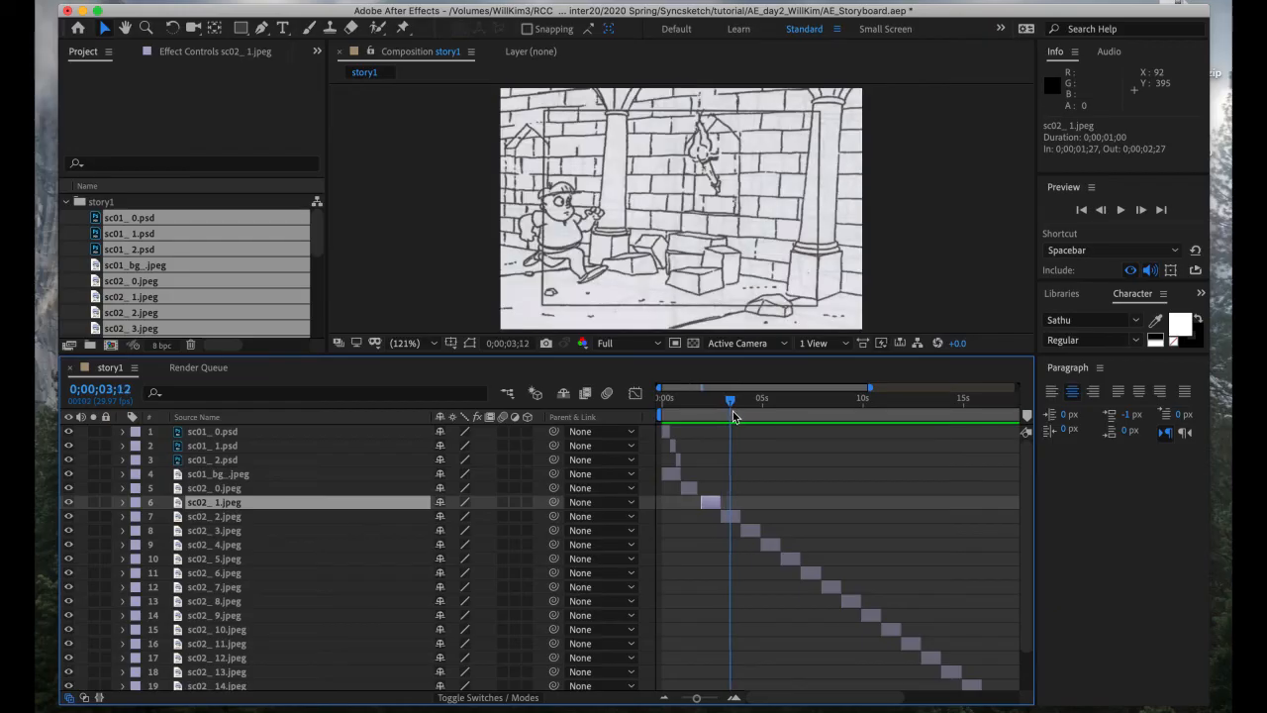
{"action": "left_click_drag", "start_coordinate": [730, 413], "coordinate": [718, 420]}
{"action": "left_click_drag", "start_coordinate": [723, 499], "coordinate": [713, 501]}
Trim the ends of sc02_ 2.jpeg to a duration of 0;00;00;15 and sc02_ 3.jpeg to 0;00;00;17
{"action": "left_click", "coordinate": [723, 401]}
{"action": "mouse_move", "coordinate": [722, 401]}
{"action": "left_mouse_down"}
{"action": "mouse_move", "coordinate": [690, 402]}
{"action": "mouse_move", "coordinate": [736, 406]}
{"action": "left_mouse_up"}
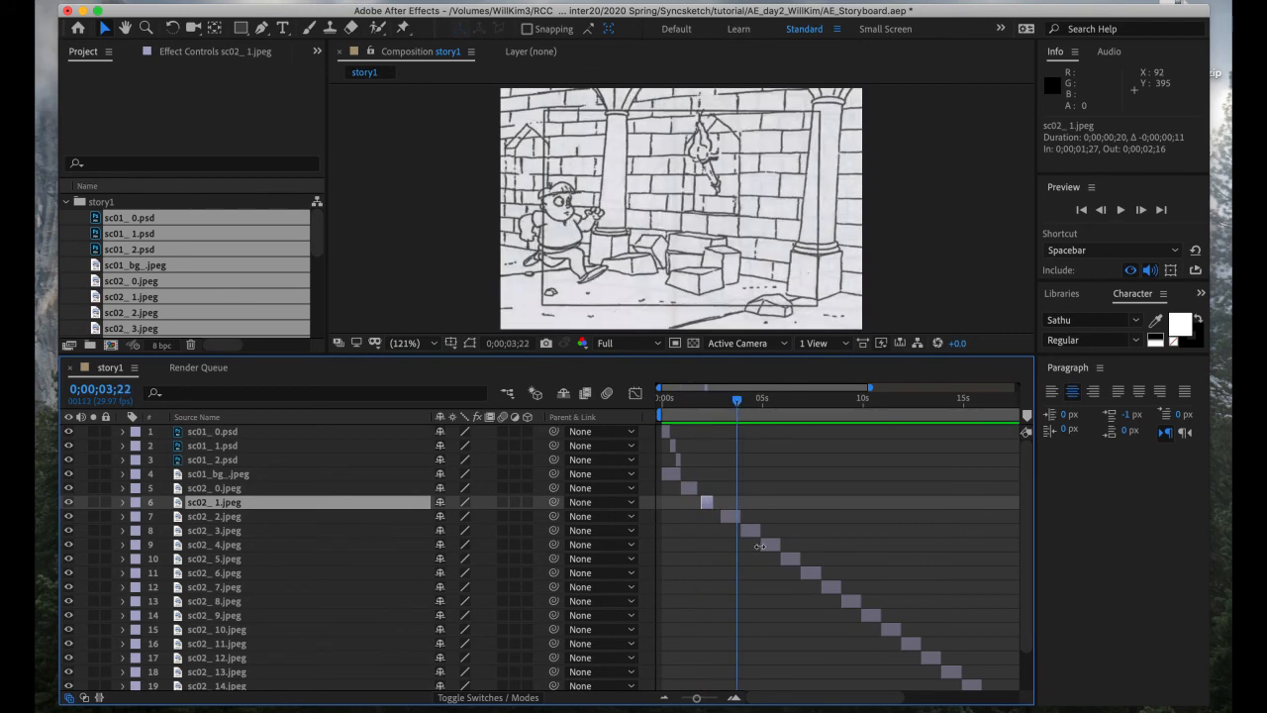
{"action": "left_click_drag", "start_coordinate": [740, 517], "coordinate": [728, 518]}
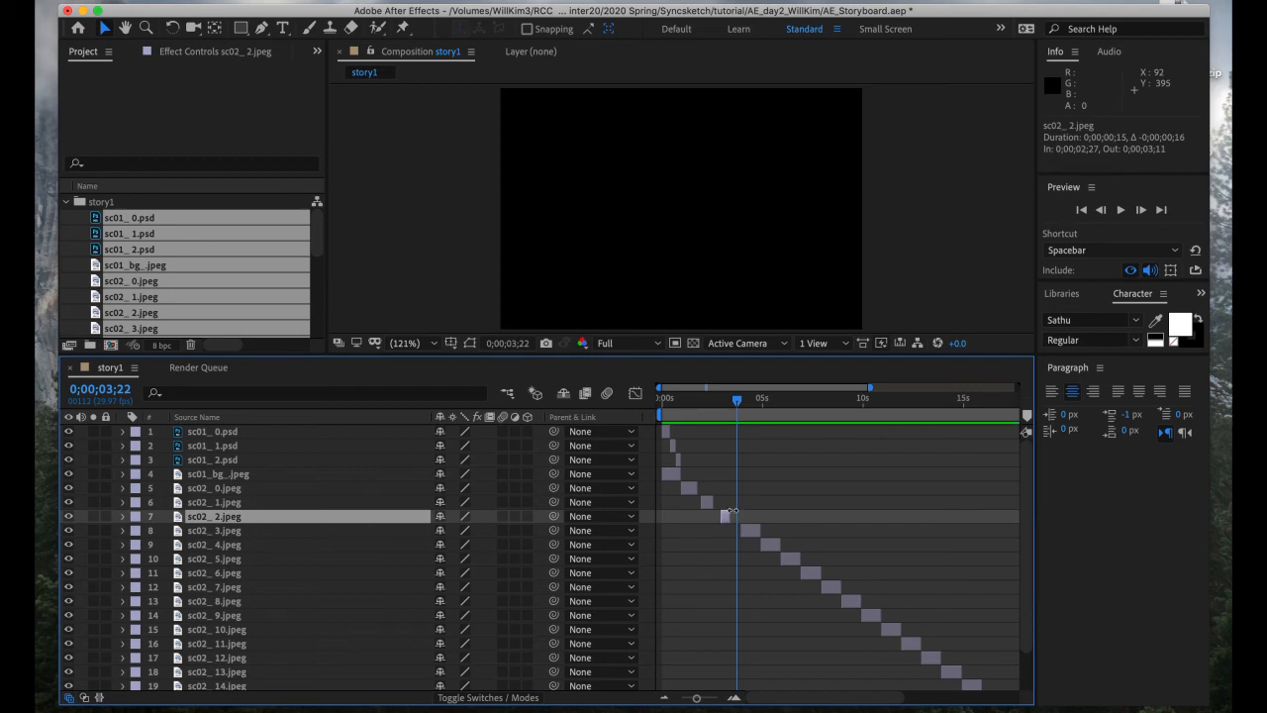
{"action": "left_click_drag", "start_coordinate": [737, 399], "coordinate": [758, 398]}
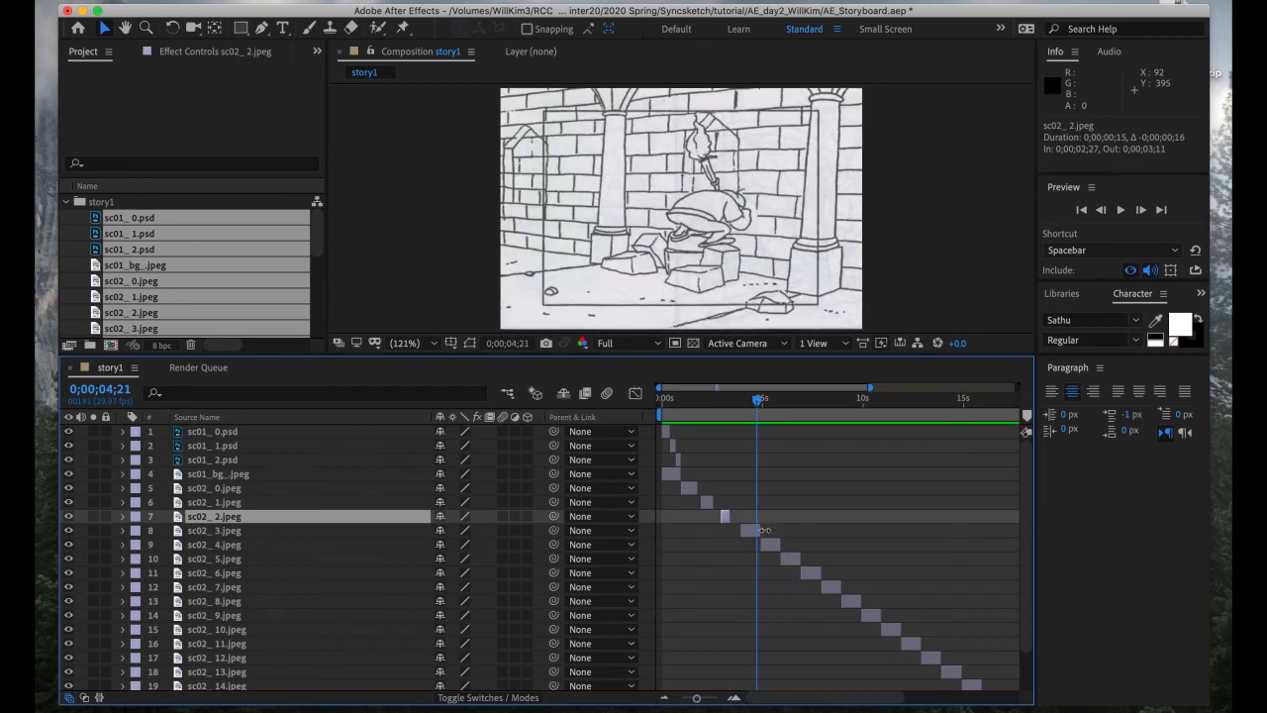
{"action": "left_click_drag", "start_coordinate": [764, 530], "coordinate": [758, 532]}
Trim the end of sc02_ 4.jpeg to a duration of 0;00;00;25 and shorten sc02_ 5.jpeg from its end
{"action": "key", "text": "space"}
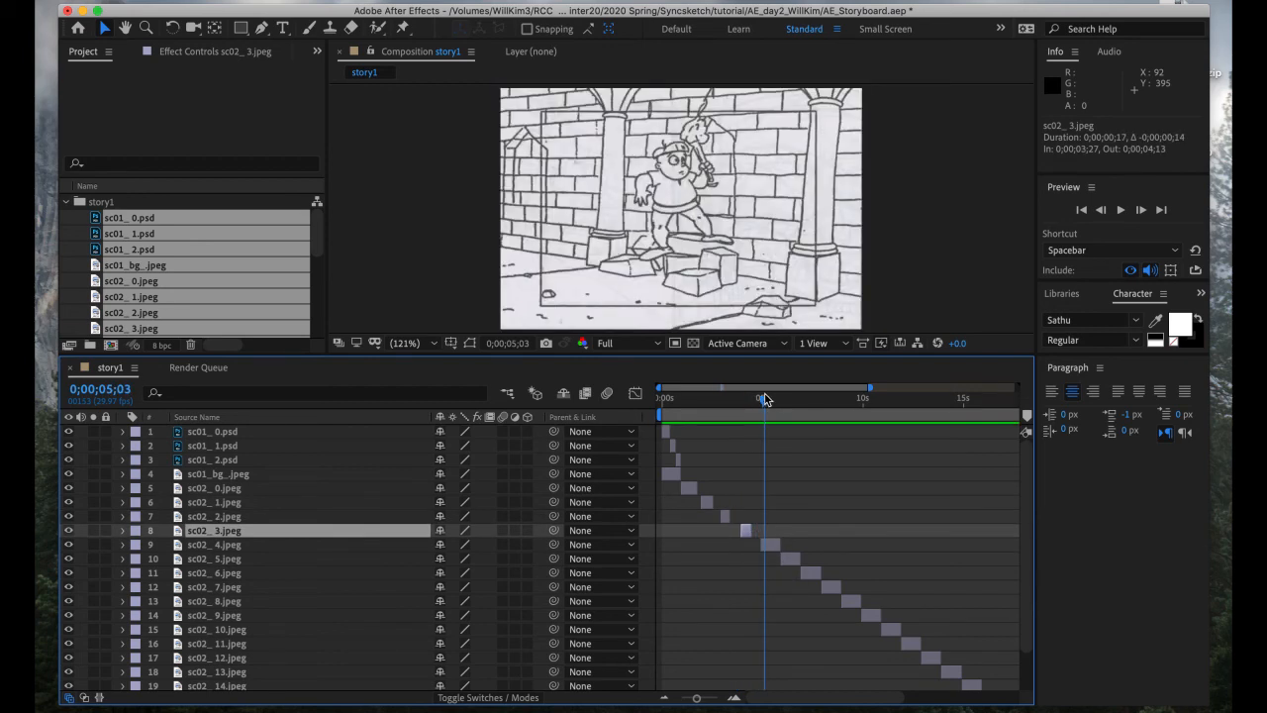
{"action": "left_click_drag", "start_coordinate": [777, 550], "coordinate": [774, 550]}
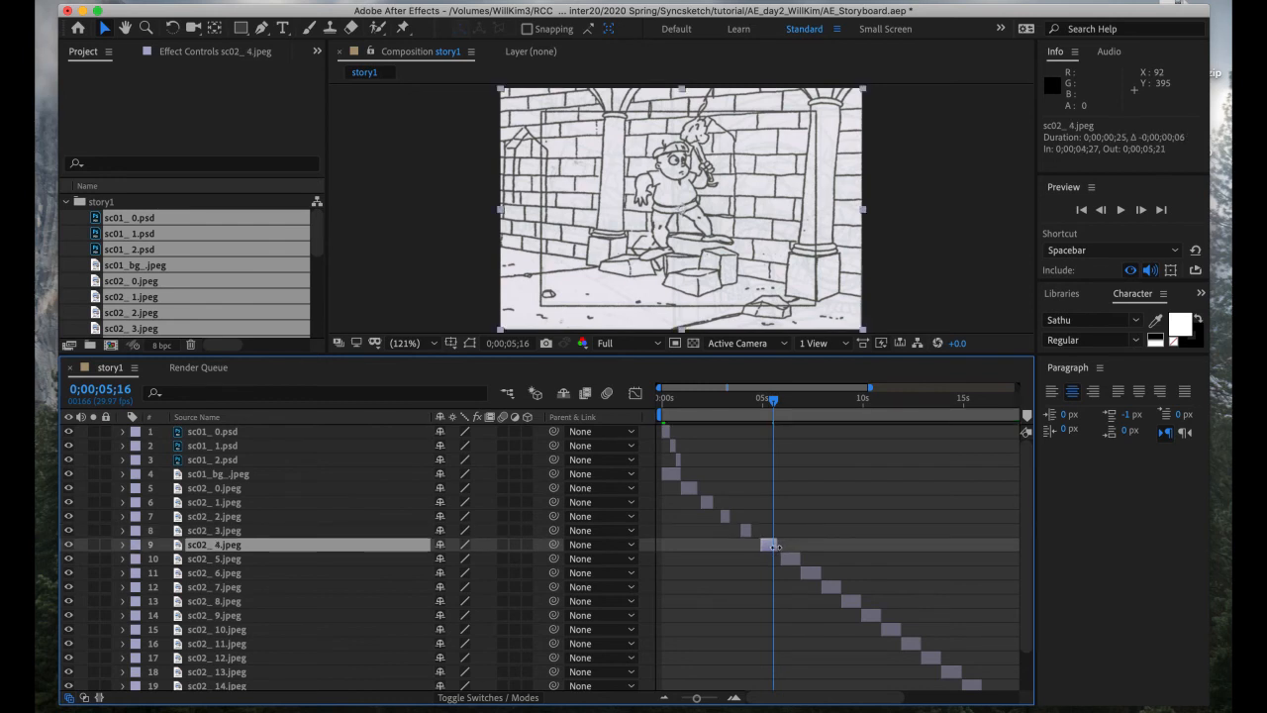
{"action": "left_click", "coordinate": [787, 406]}
{"action": "left_click_drag", "start_coordinate": [787, 406], "coordinate": [790, 406]}
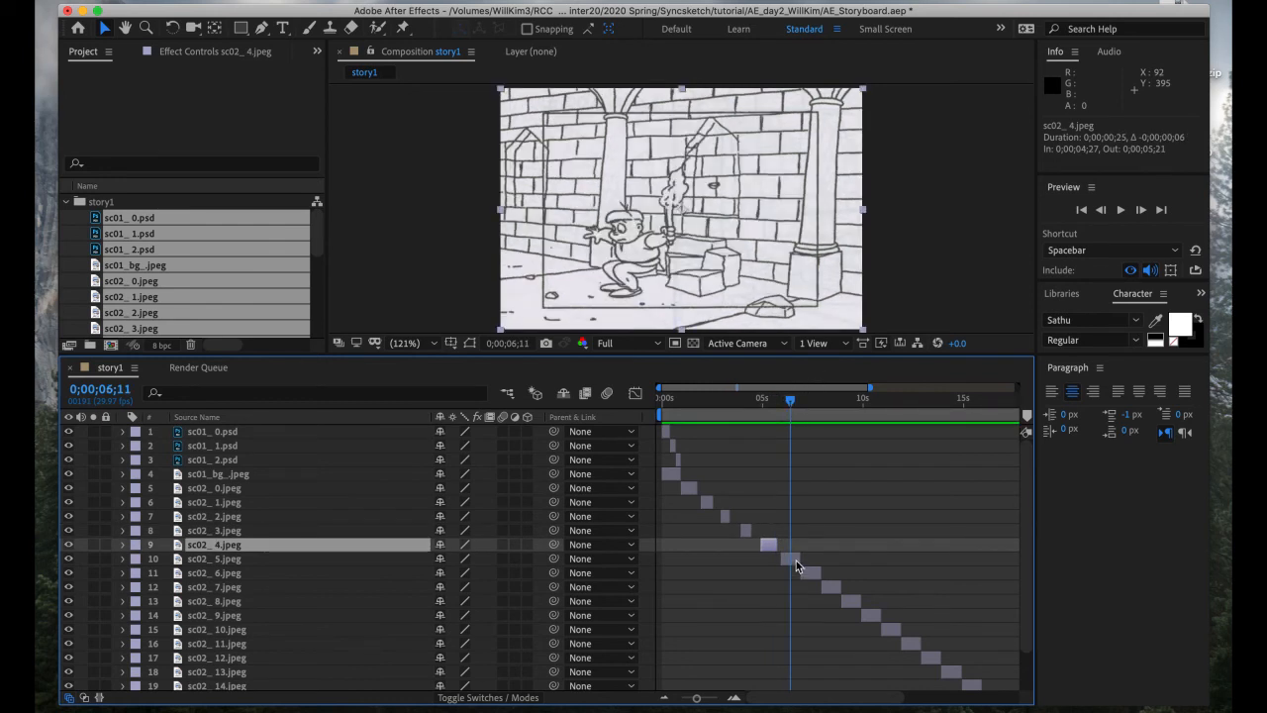
{"action": "left_click", "coordinate": [798, 559]}
{"action": "left_click_drag", "start_coordinate": [800, 558], "coordinate": [787, 558]}
Trim the ends of sc02_ 6.jpeg to a duration of 0;00;00;17 and sc02_ 7.jpeg to 0;00;00;11
{"action": "left_click_drag", "start_coordinate": [802, 418], "coordinate": [814, 417]}
{"action": "left_click", "coordinate": [810, 573]}
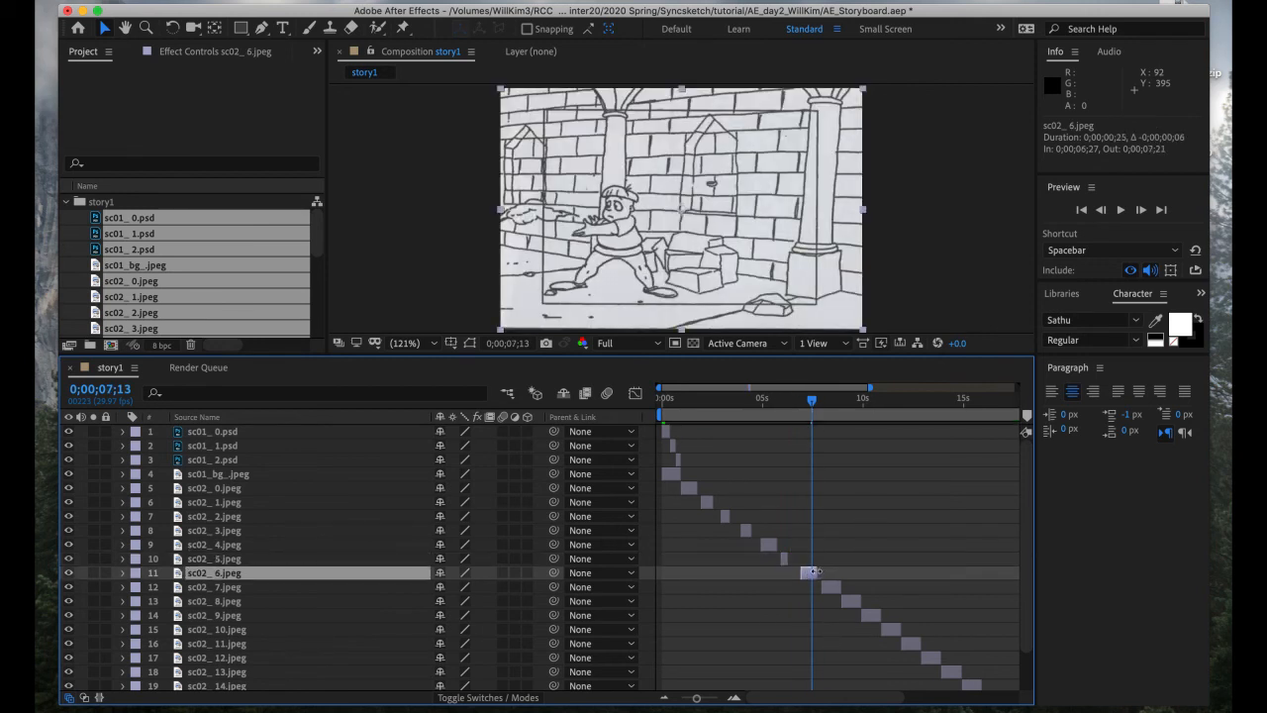
{"action": "left_click", "coordinate": [829, 415]}
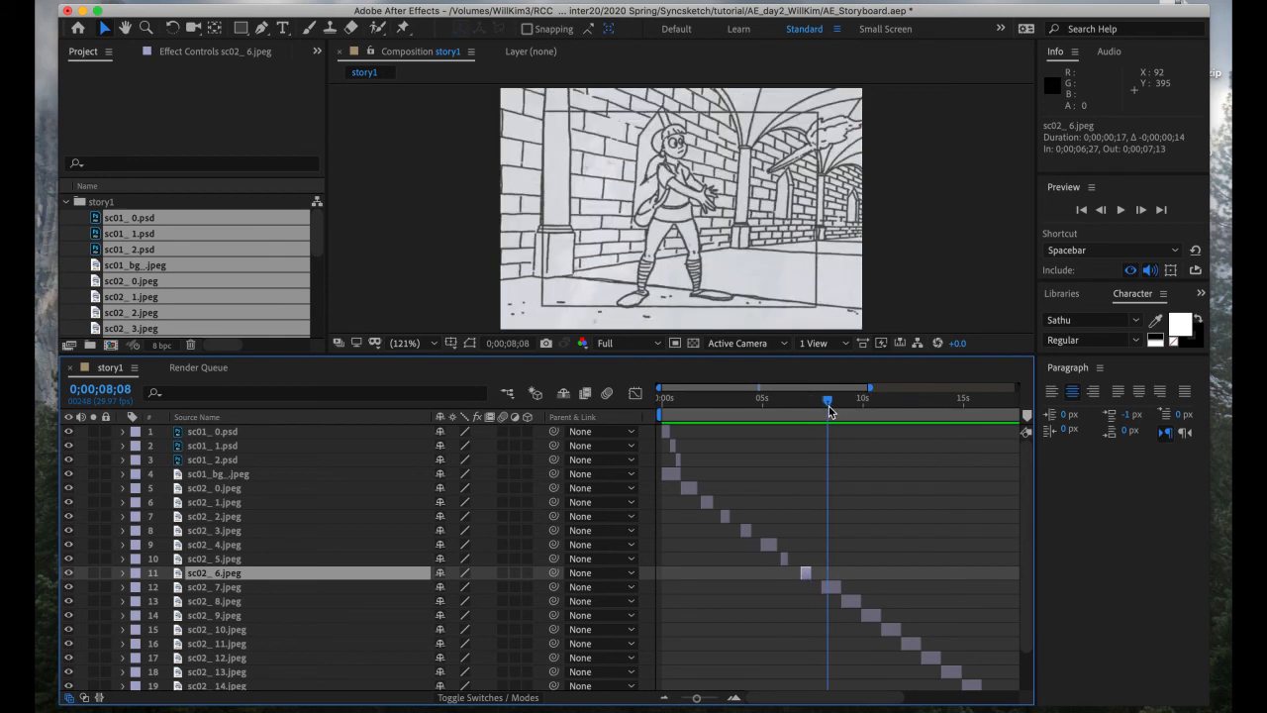
{"action": "left_click_drag", "start_coordinate": [847, 587], "coordinate": [834, 587]}
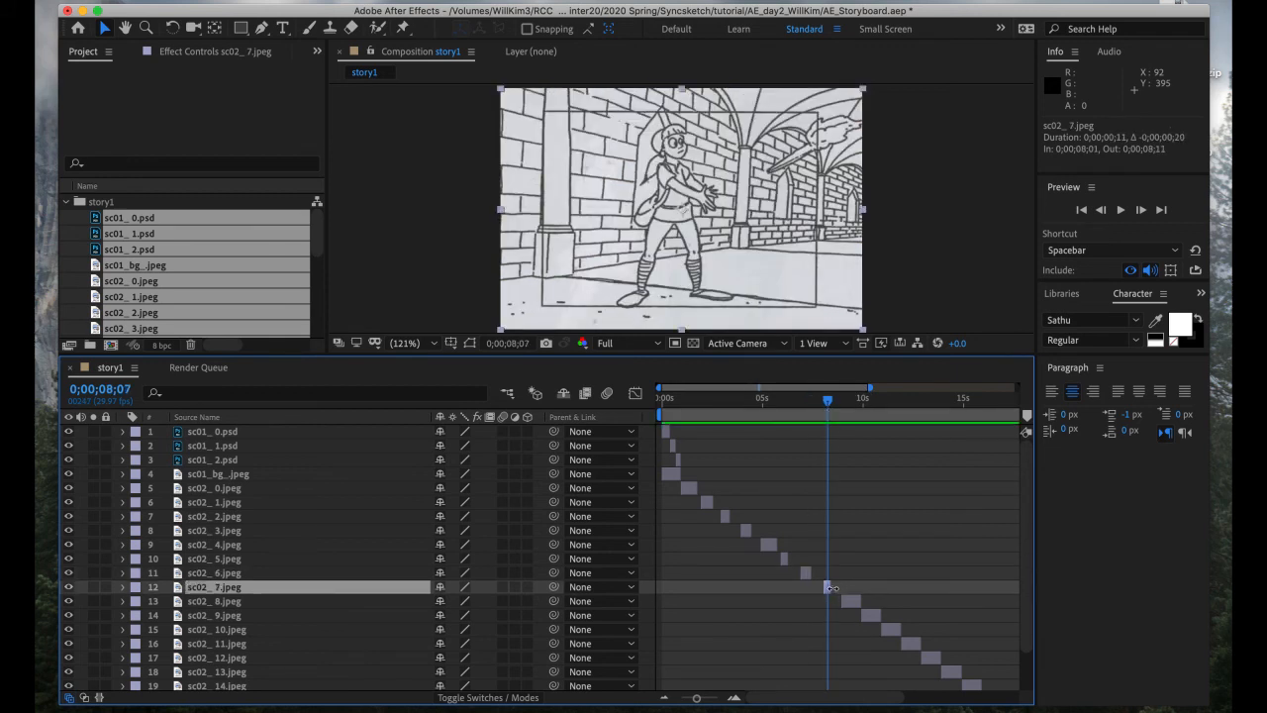
Trim the end of sc02_ 8.jpeg to a duration of 0;00;00;21 and review the drawings sc02_ 9.jpeg and sc02_ 10.jpeg
{"action": "left_click", "coordinate": [854, 403]}
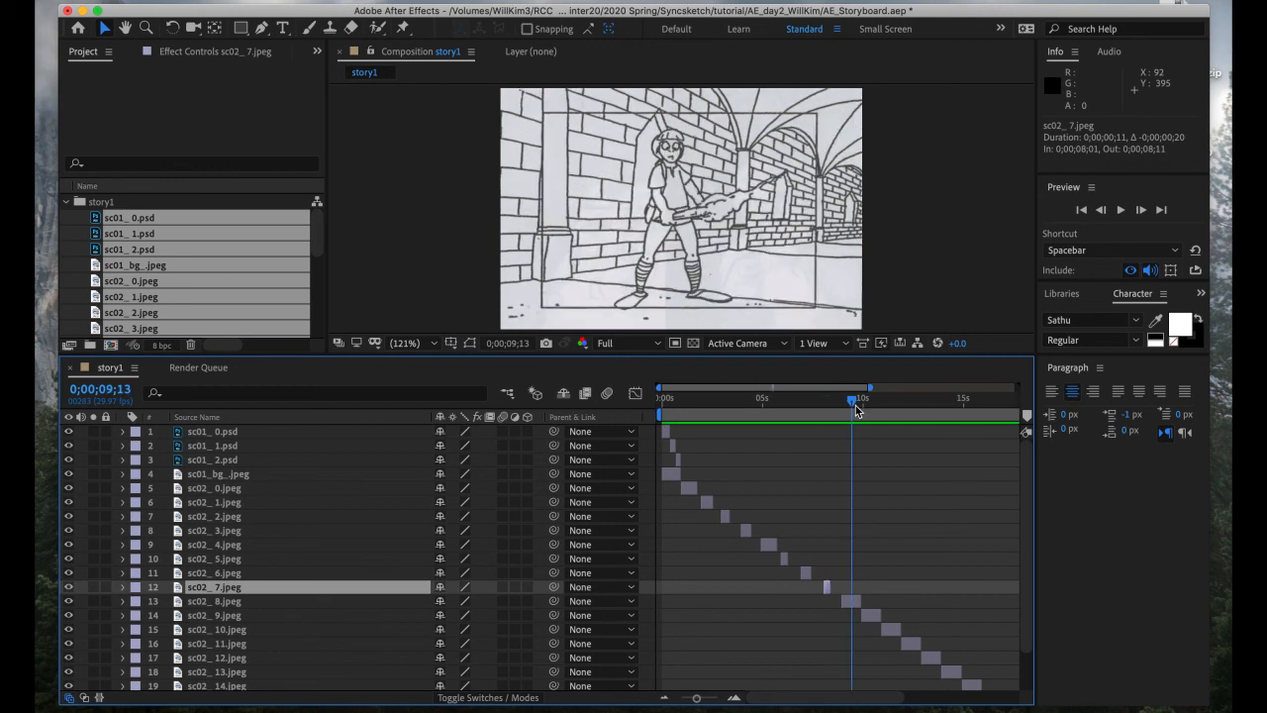
{"action": "left_click", "coordinate": [858, 599]}
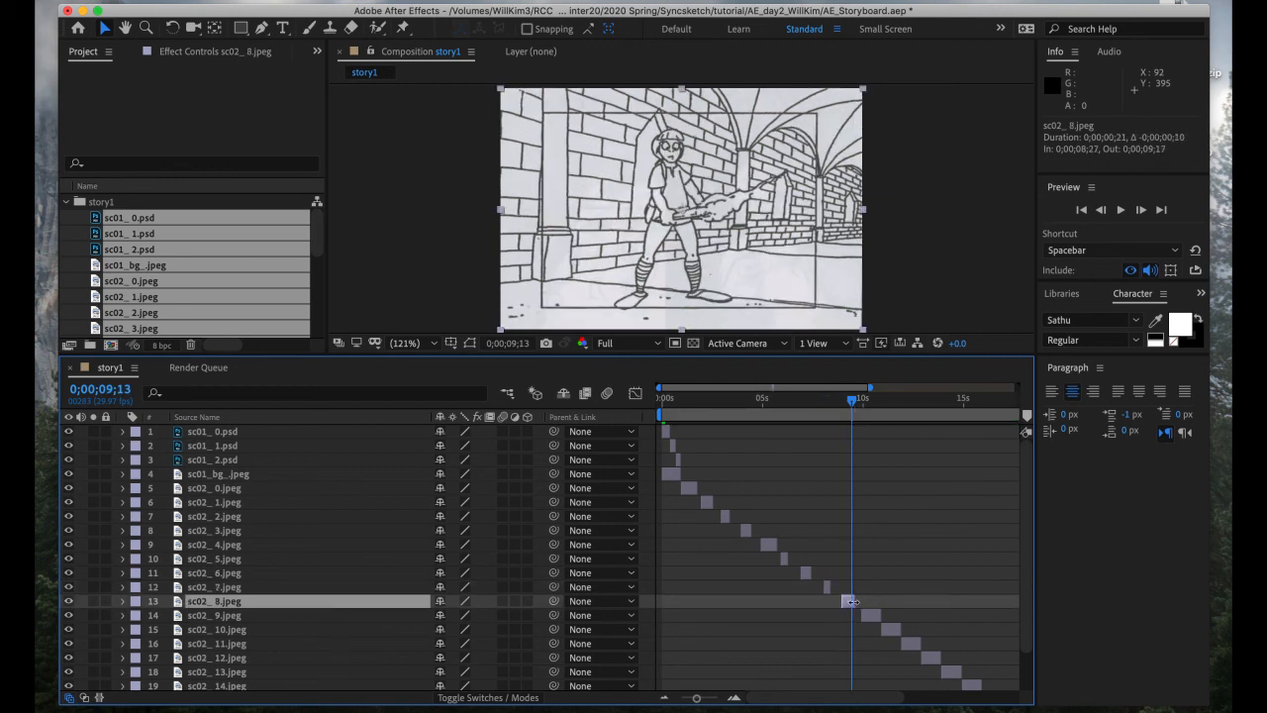
{"action": "left_click", "coordinate": [870, 400]}
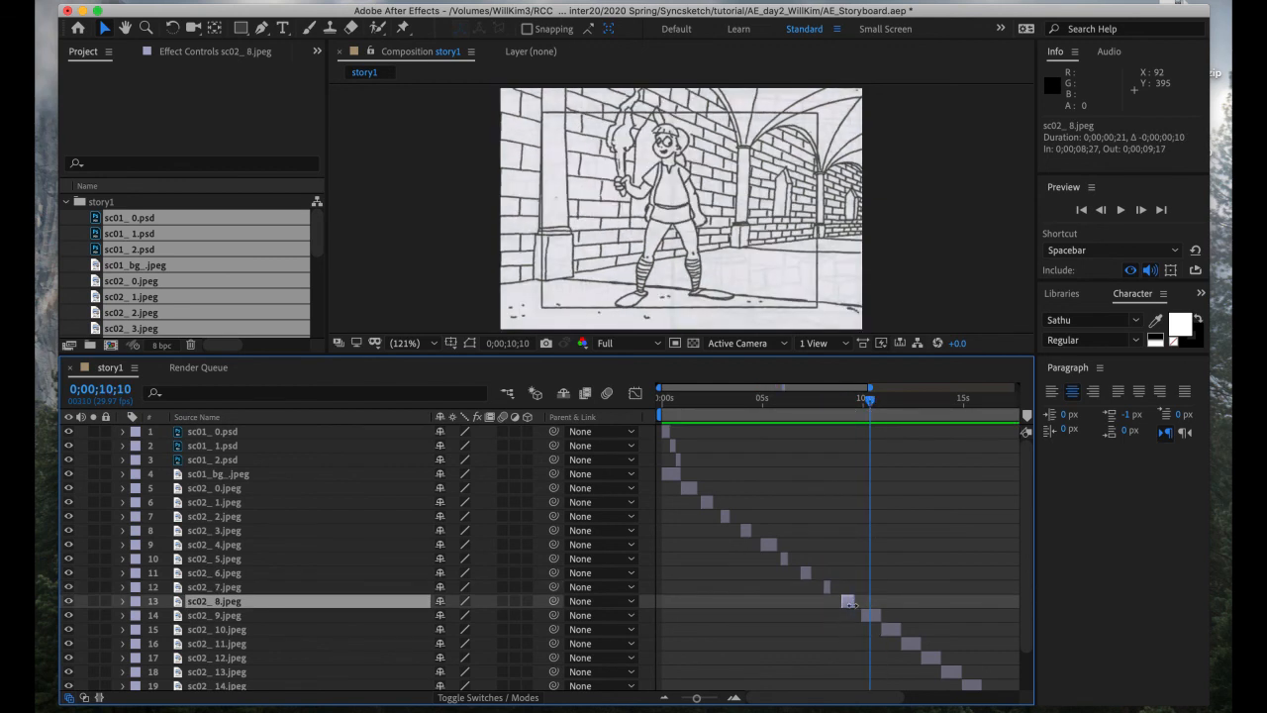
{"action": "left_click", "coordinate": [870, 616]}
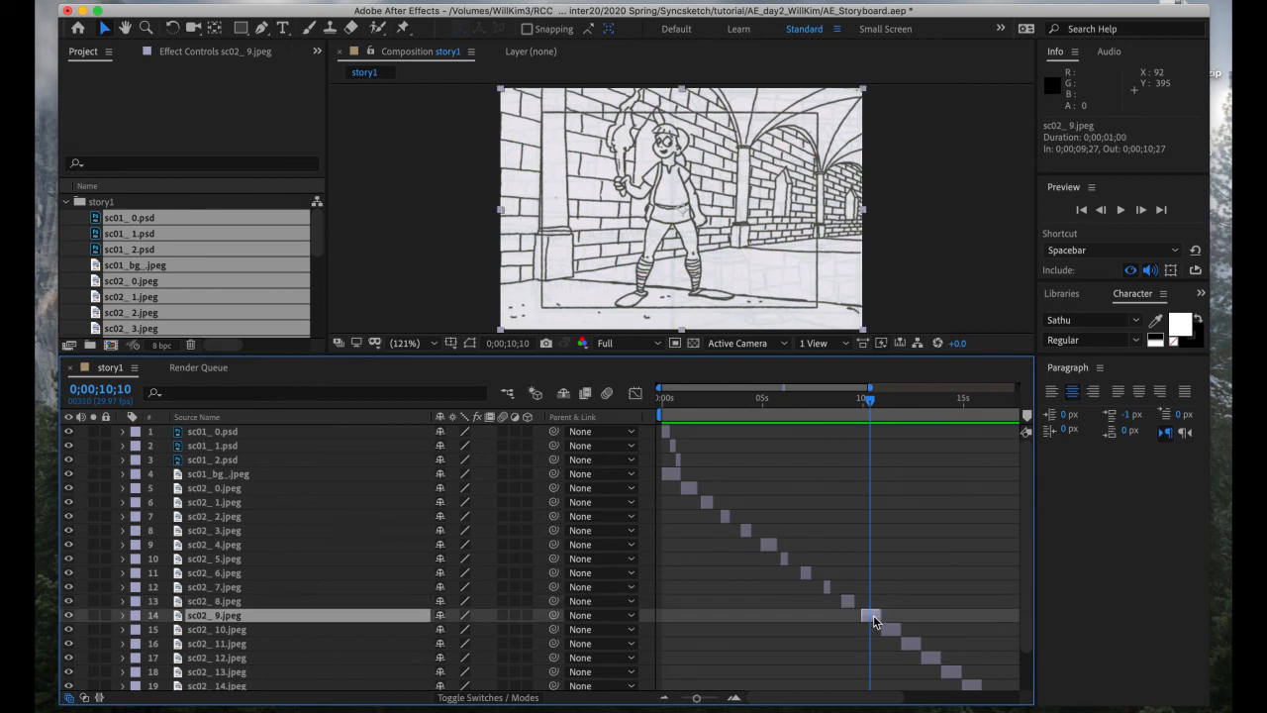
{"action": "left_click_drag", "start_coordinate": [896, 405], "coordinate": [891, 406]}
{"action": "left_click", "coordinate": [900, 628]}
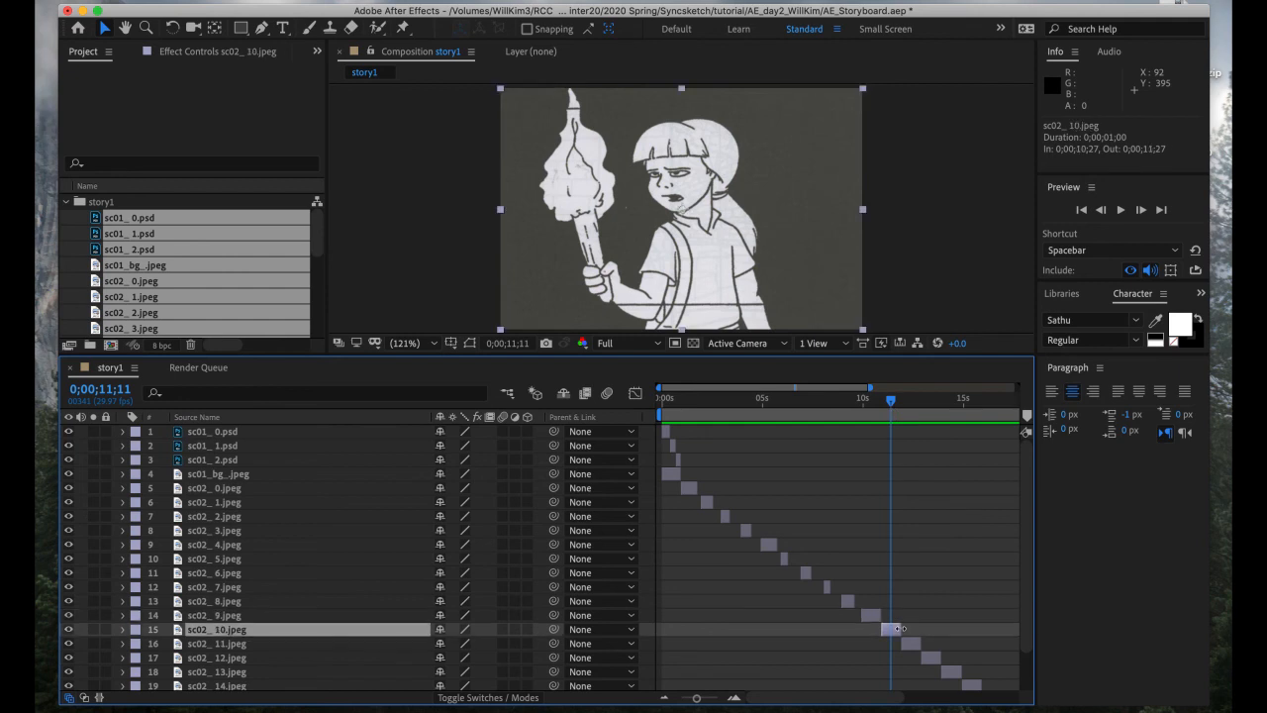
Retime sc02_ 11.jpeg to a duration of 0;00;01;17 and move it earlier to start at 0;00;10;18
{"action": "left_click", "coordinate": [914, 401]}
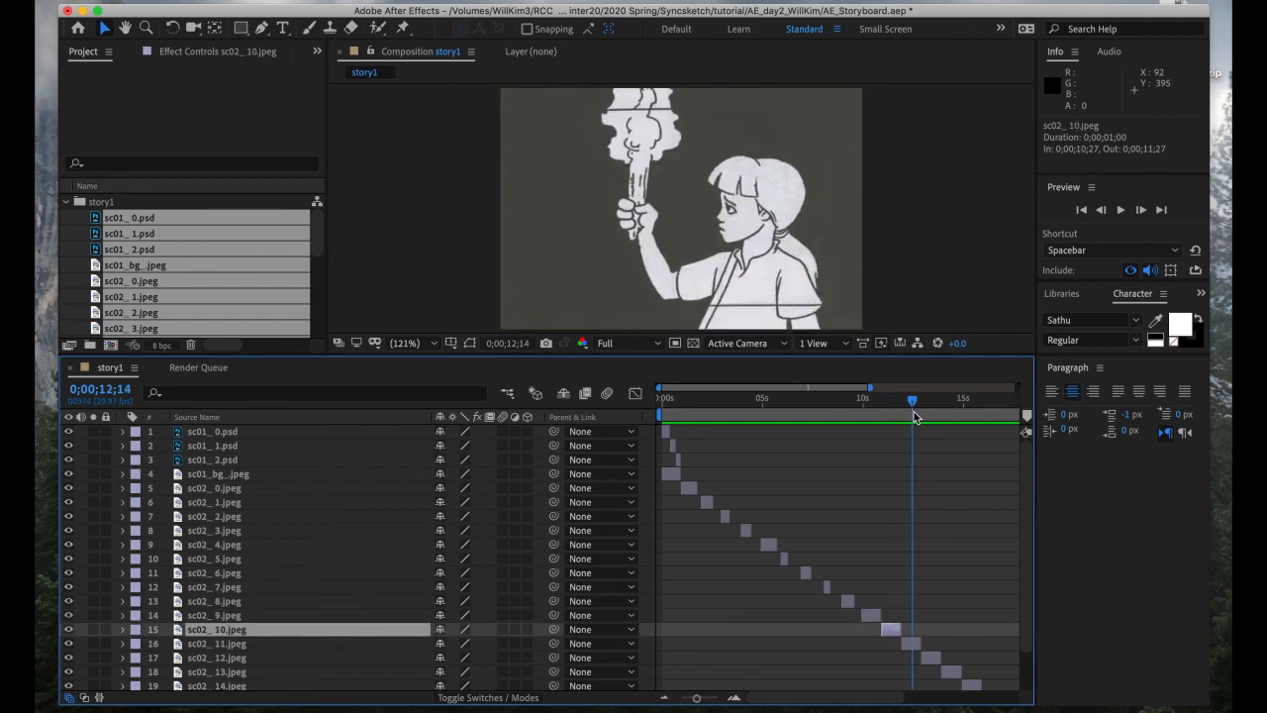
{"action": "left_click", "coordinate": [916, 643]}
{"action": "left_click_drag", "start_coordinate": [921, 643], "coordinate": [912, 643]}
{"action": "left_click_drag", "start_coordinate": [936, 400], "coordinate": [914, 409]}
{"action": "mouse_move", "coordinate": [912, 644]}
{"action": "left_mouse_down"}
{"action": "mouse_move", "coordinate": [923, 641]}
{"action": "mouse_move", "coordinate": [901, 644]}
{"action": "left_mouse_up"}
Trim the ends of sc02_ 12.jpeg to a duration of 0;00;00;10 and sc02_ 13.jpeg to 0;00;00;13
{"action": "left_click", "coordinate": [929, 405]}
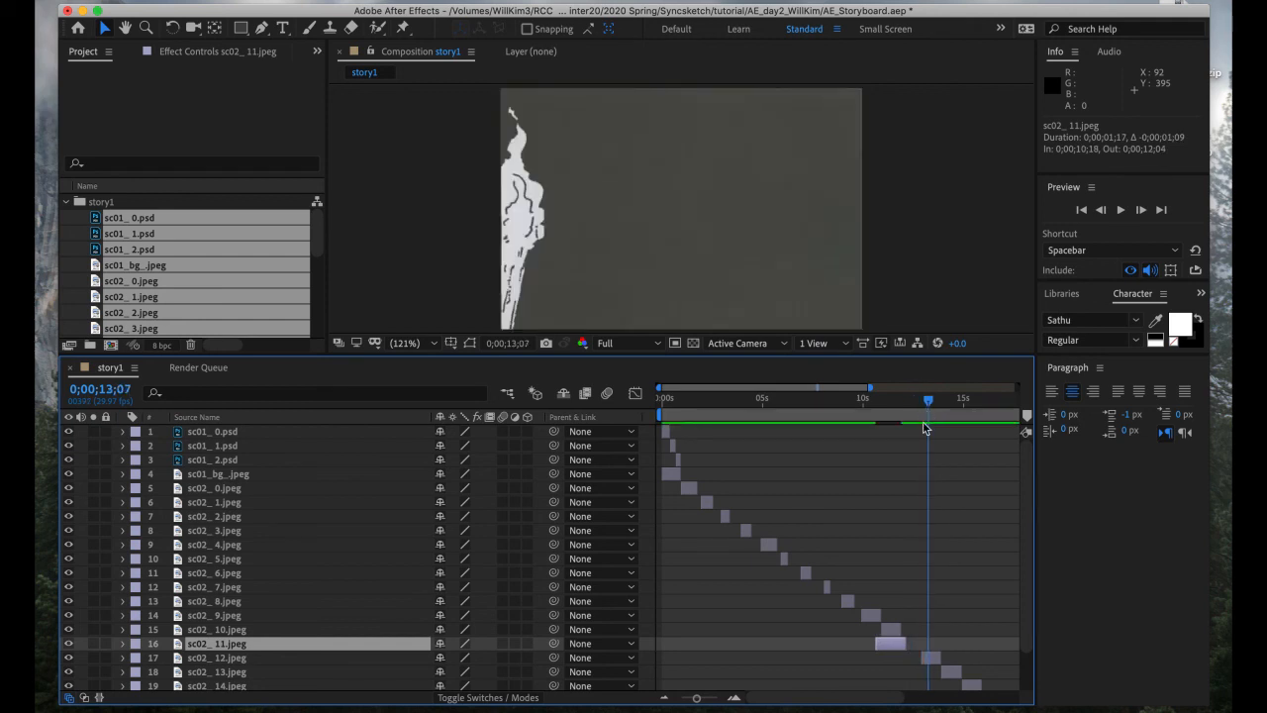
{"action": "left_click", "coordinate": [936, 659]}
{"action": "scroll", "coordinate": [976, 659], "scroll_direction": "down", "scroll_amount": 3}
{"action": "left_click_drag", "start_coordinate": [877, 699], "coordinate": [938, 700]}
{"action": "left_click_drag", "start_coordinate": [798, 406], "coordinate": [791, 446]}
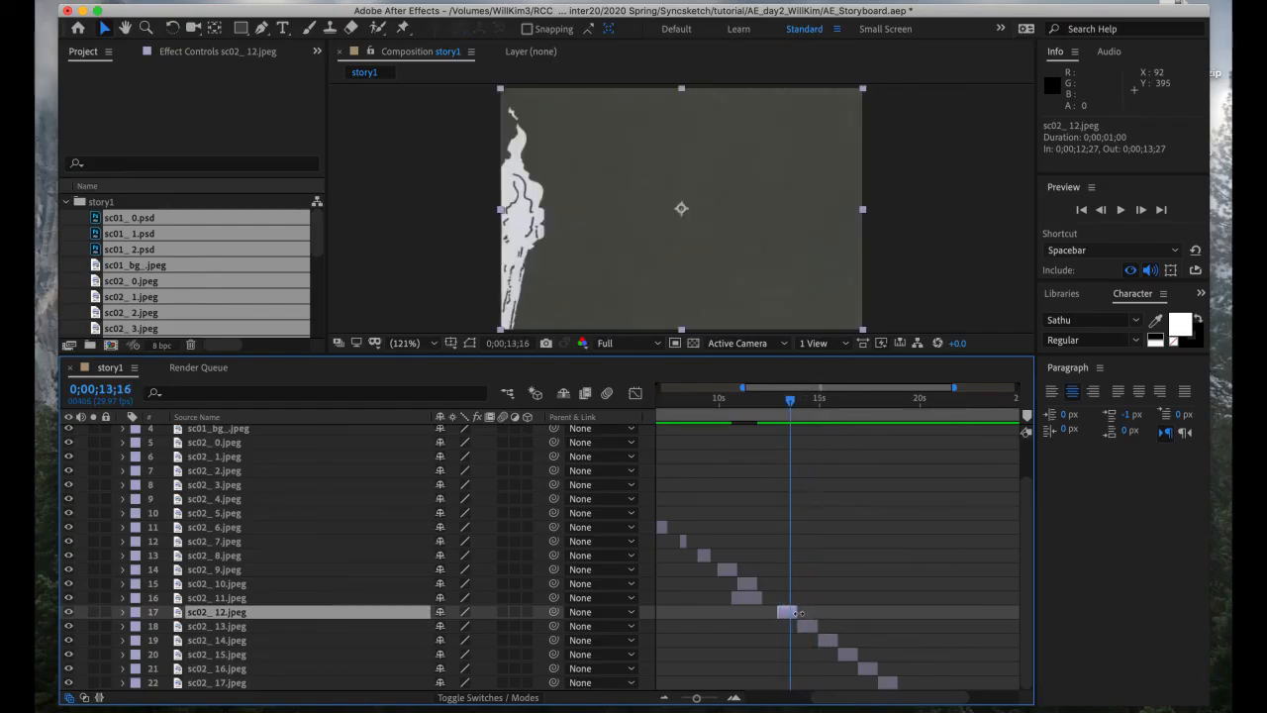
{"action": "left_click_drag", "start_coordinate": [798, 613], "coordinate": [787, 614]}
{"action": "left_click", "coordinate": [813, 400]}
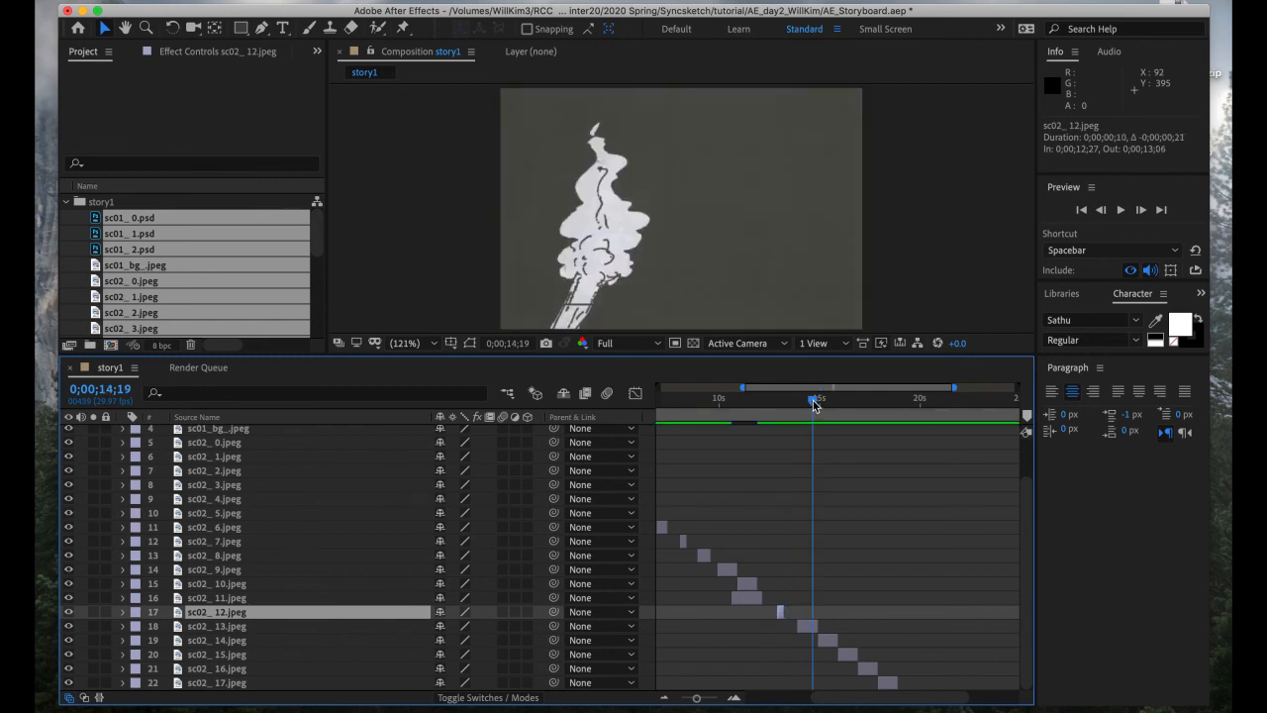
{"action": "left_click_drag", "start_coordinate": [818, 627], "coordinate": [804, 629]}
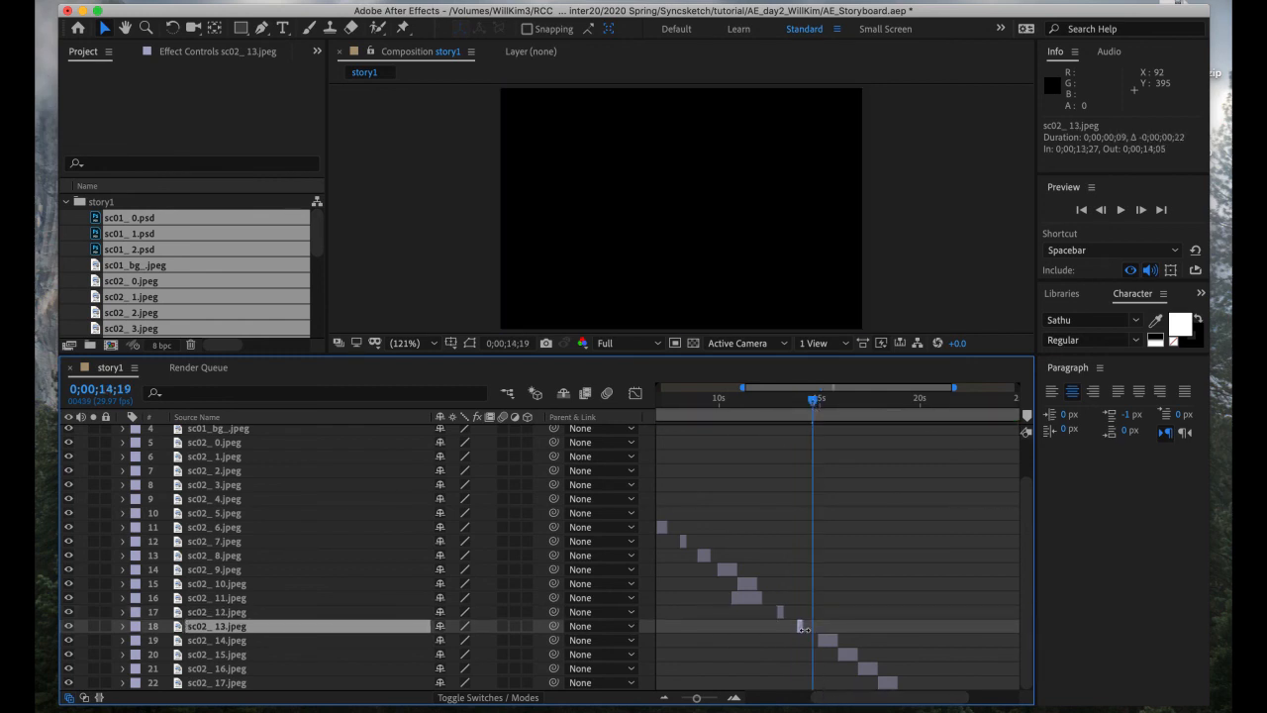
Move sc02_ 14.jpeg earlier to start at 0;00;13;11 and adjust its end to a duration of 0;00;02;05
{"action": "mouse_move", "coordinate": [831, 400]}
{"action": "left_mouse_down"}
{"action": "mouse_move", "coordinate": [854, 400]}
{"action": "mouse_move", "coordinate": [831, 400]}
{"action": "left_mouse_up"}
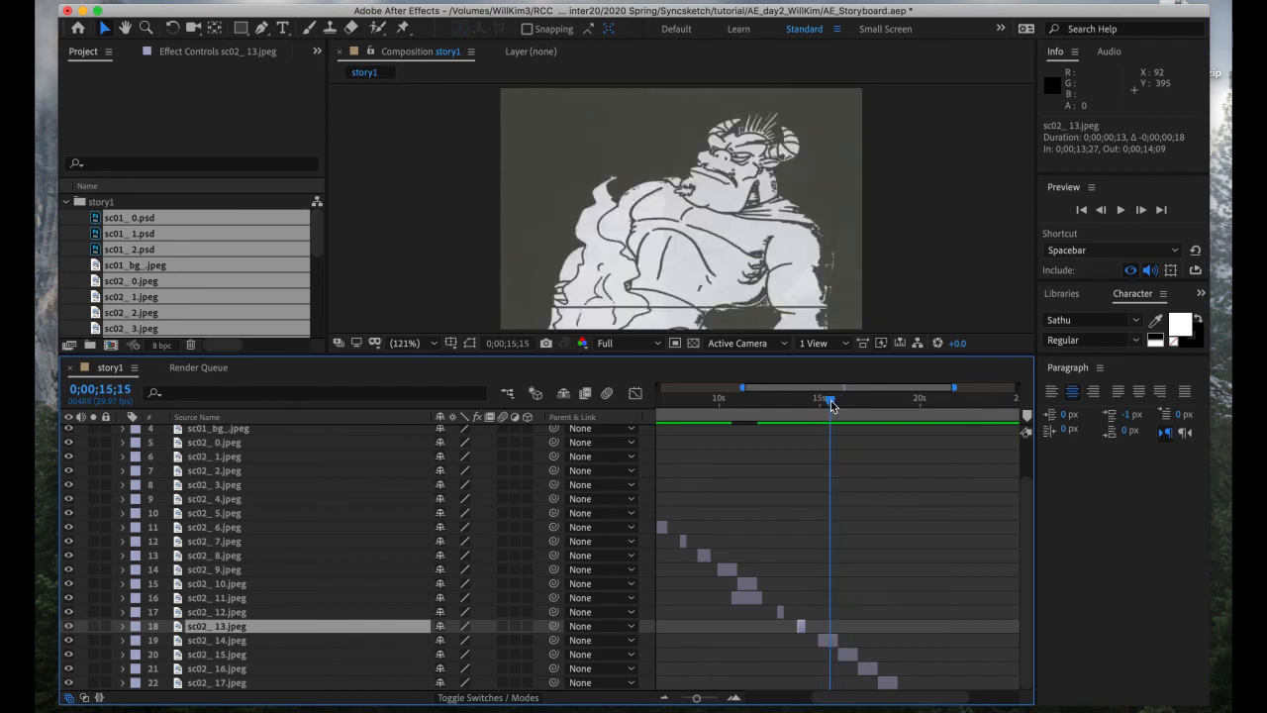
{"action": "left_click", "coordinate": [837, 640]}
{"action": "left_click_drag", "start_coordinate": [851, 642], "coordinate": [852, 641]}
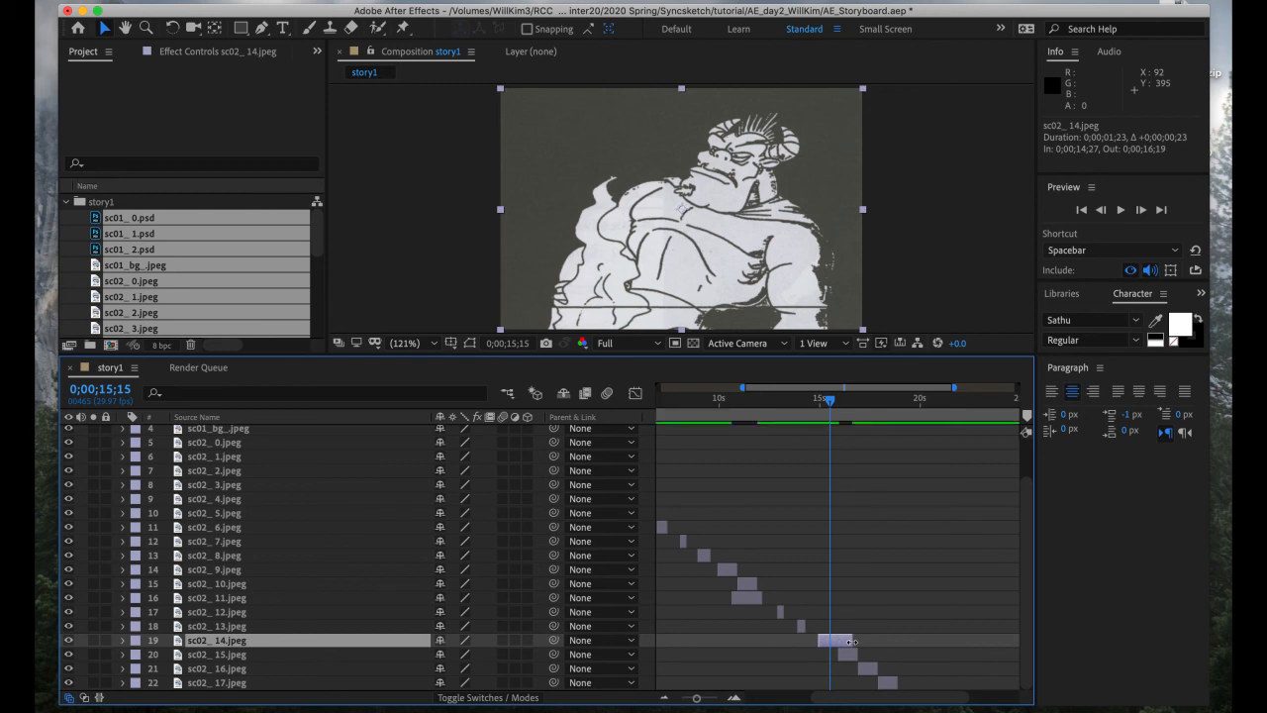
{"action": "left_click_drag", "start_coordinate": [852, 641], "coordinate": [858, 641]}
{"action": "left_click_drag", "start_coordinate": [844, 643], "coordinate": [813, 643]}
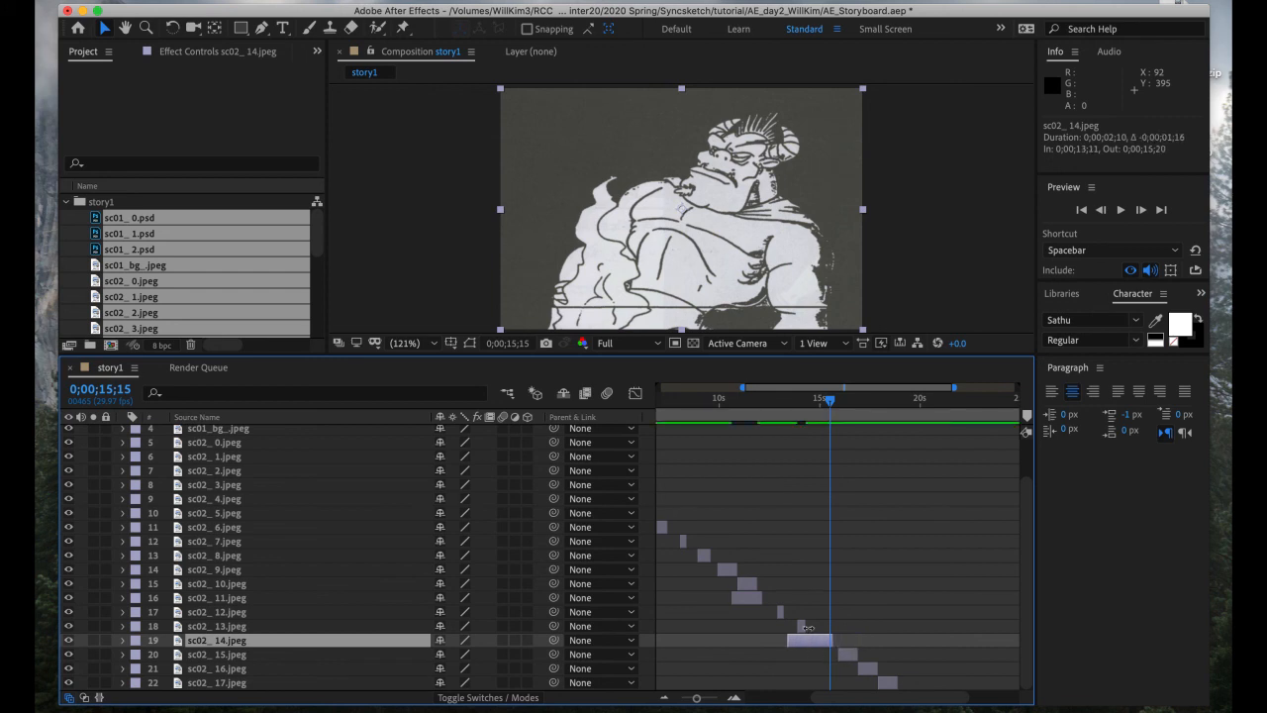
{"action": "left_click", "coordinate": [834, 401]}
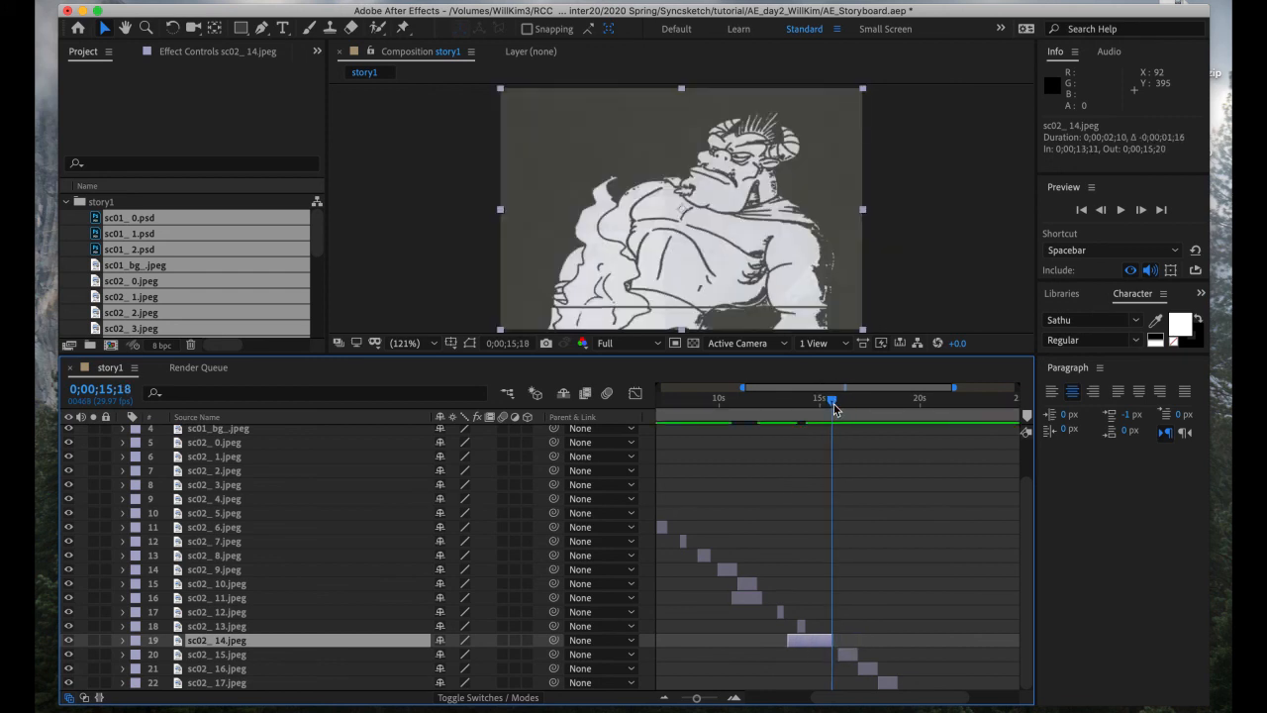
{"action": "left_click_drag", "start_coordinate": [829, 639], "coordinate": [826, 639]}
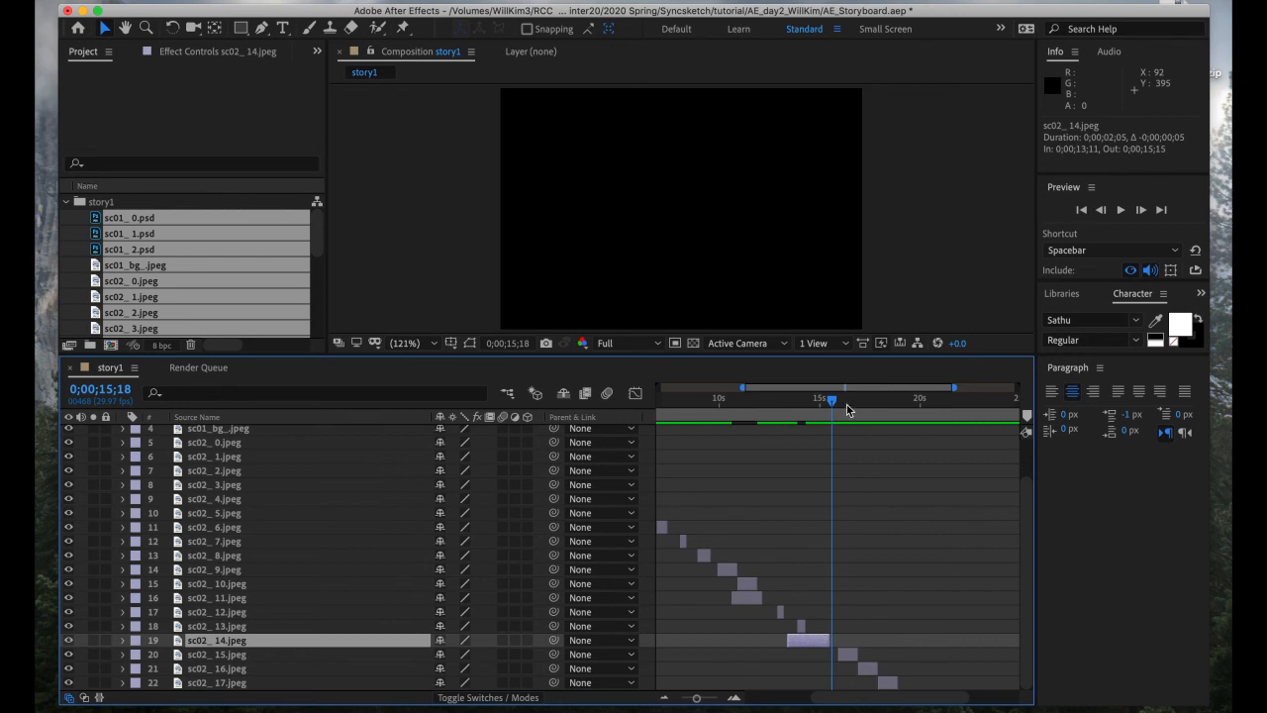
Extend the end of sc02_ 15.jpeg to 0;00;17;04 for a duration of 0;00;01;08
{"action": "left_click", "coordinate": [847, 404]}
{"action": "left_click", "coordinate": [858, 654]}
{"action": "left_click_drag", "start_coordinate": [859, 654], "coordinate": [861, 654]}
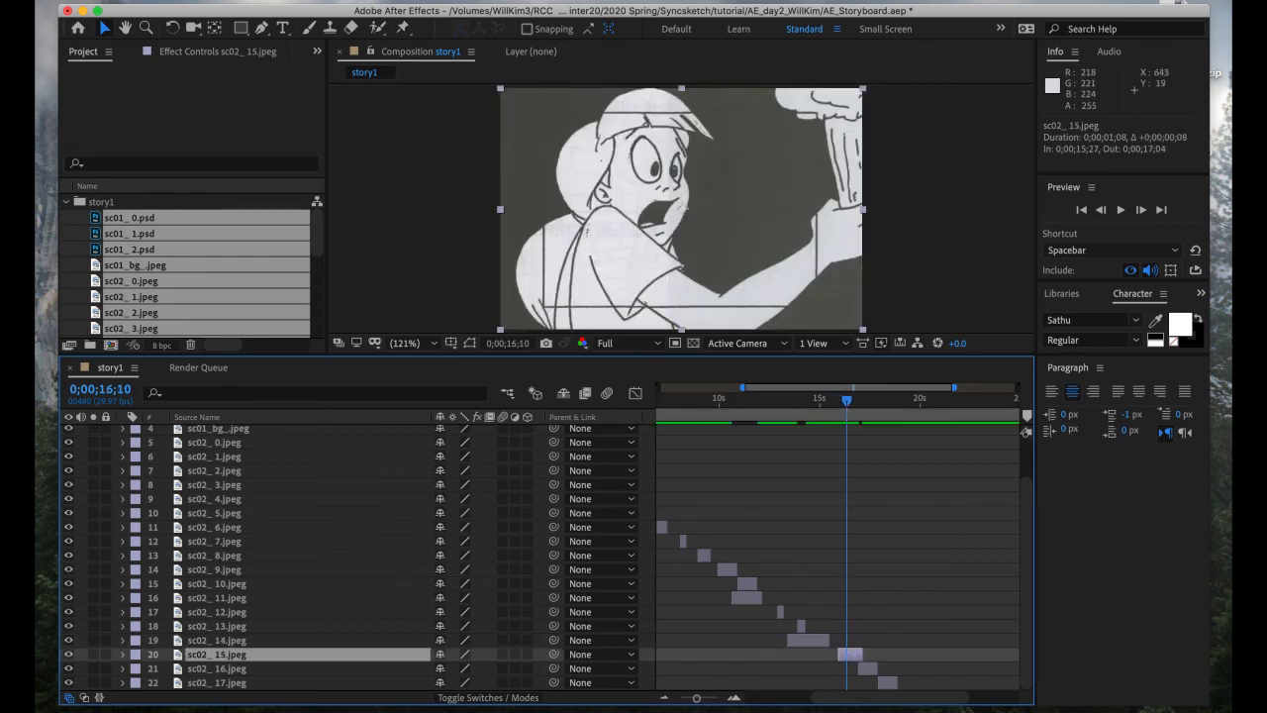